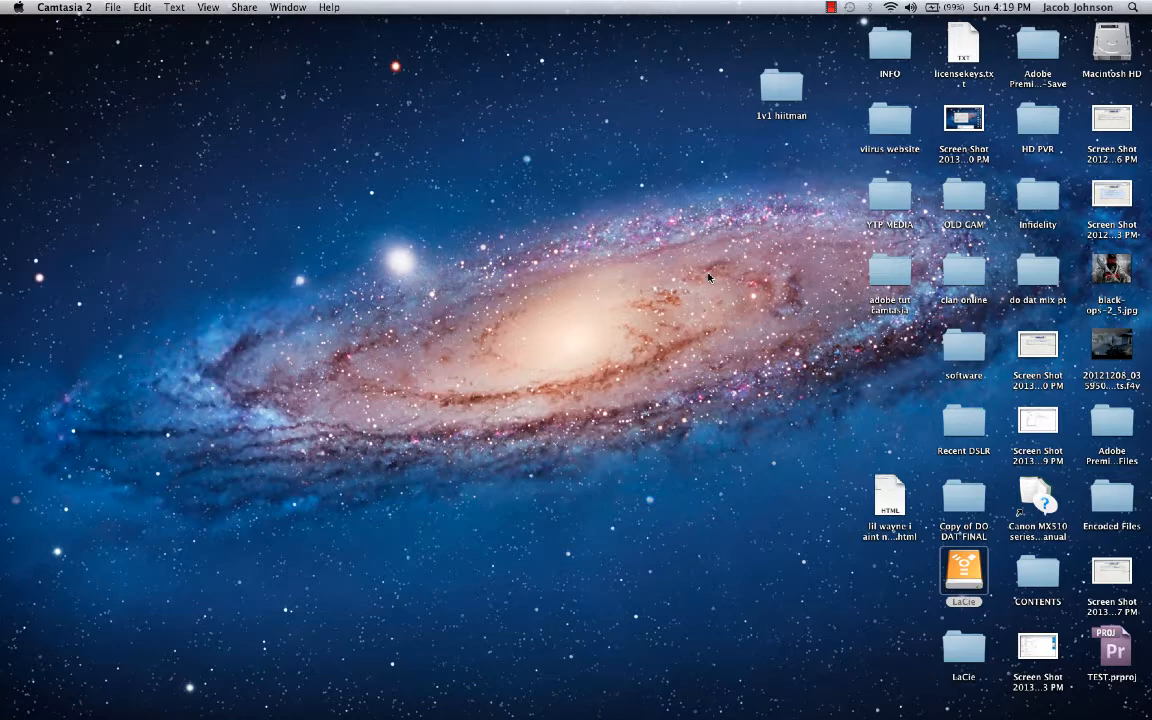
# - Launch Adobe Premiere Pro CS5 from the Applications folder and start a new project
pyautogui.moveTo(4, 408)
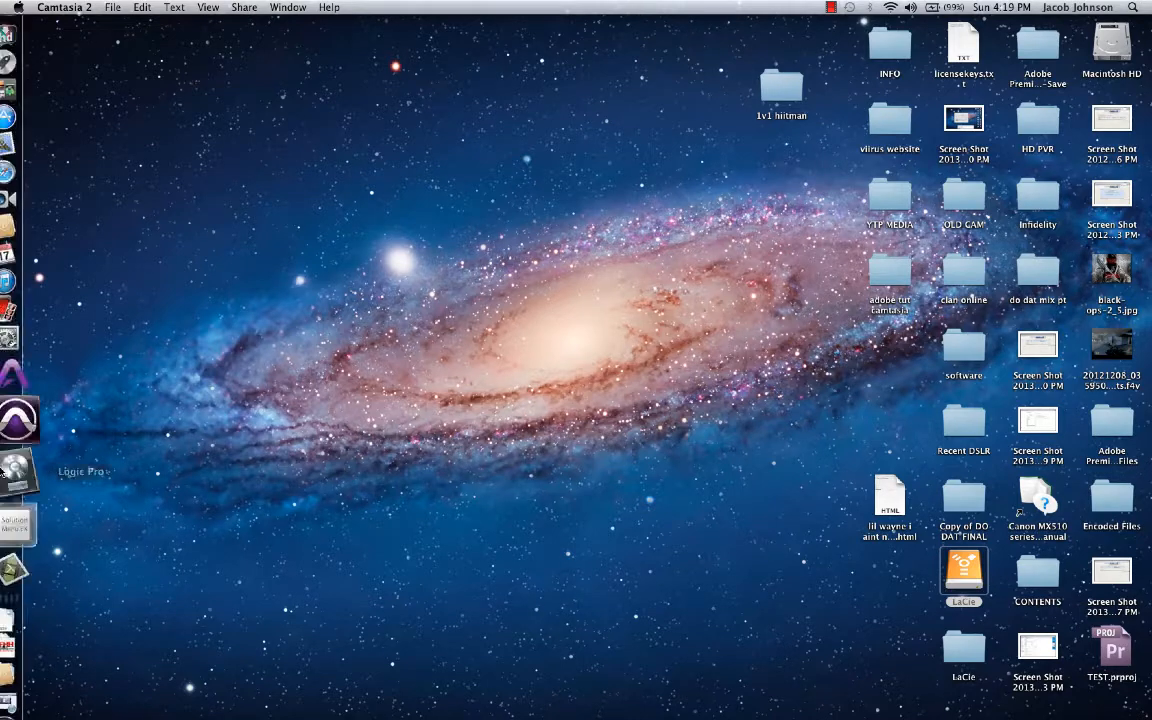
pyautogui.click(20, 622)
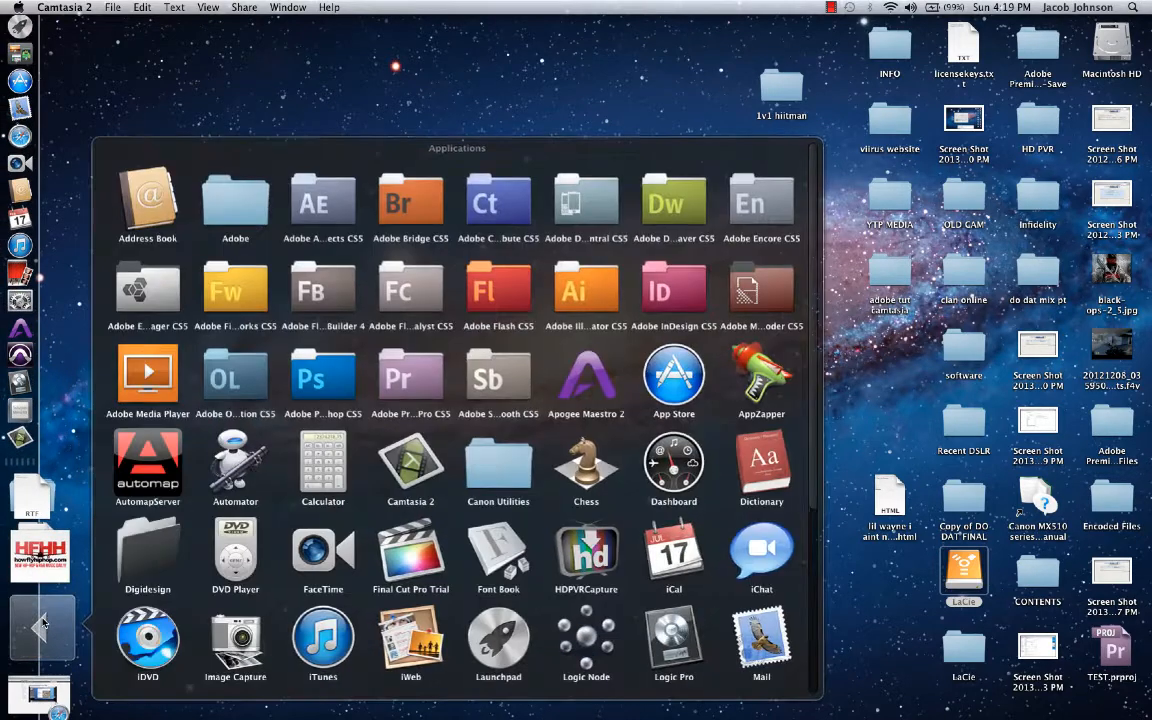
pyautogui.click(401, 364)
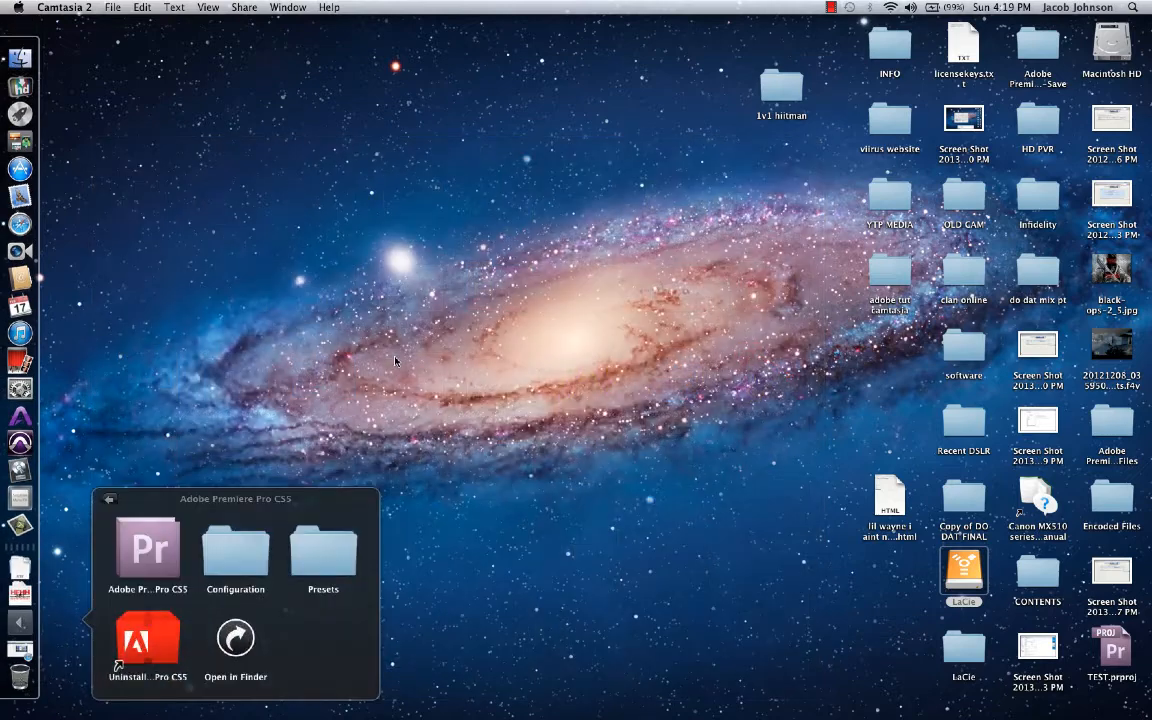
pyautogui.click(146, 520)
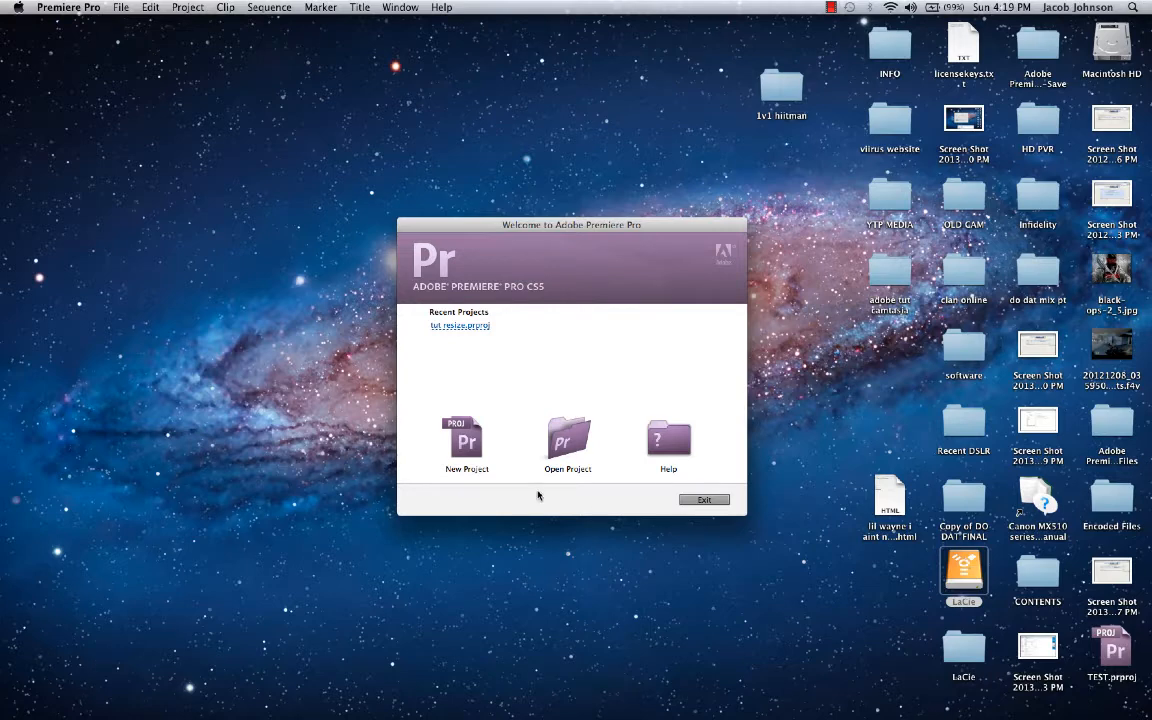
pyautogui.click(462, 440)
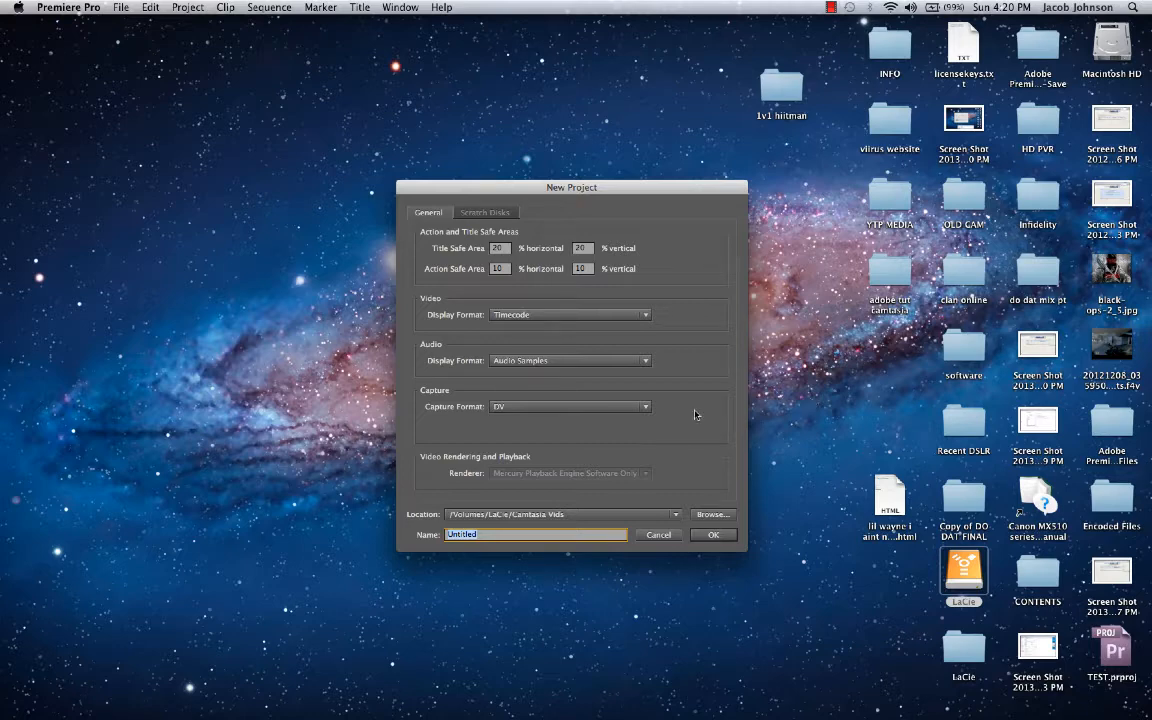
# - Set the new project's location to the Premiere folder inside Adobe on the LaCie drive
pyautogui.click(707, 515)
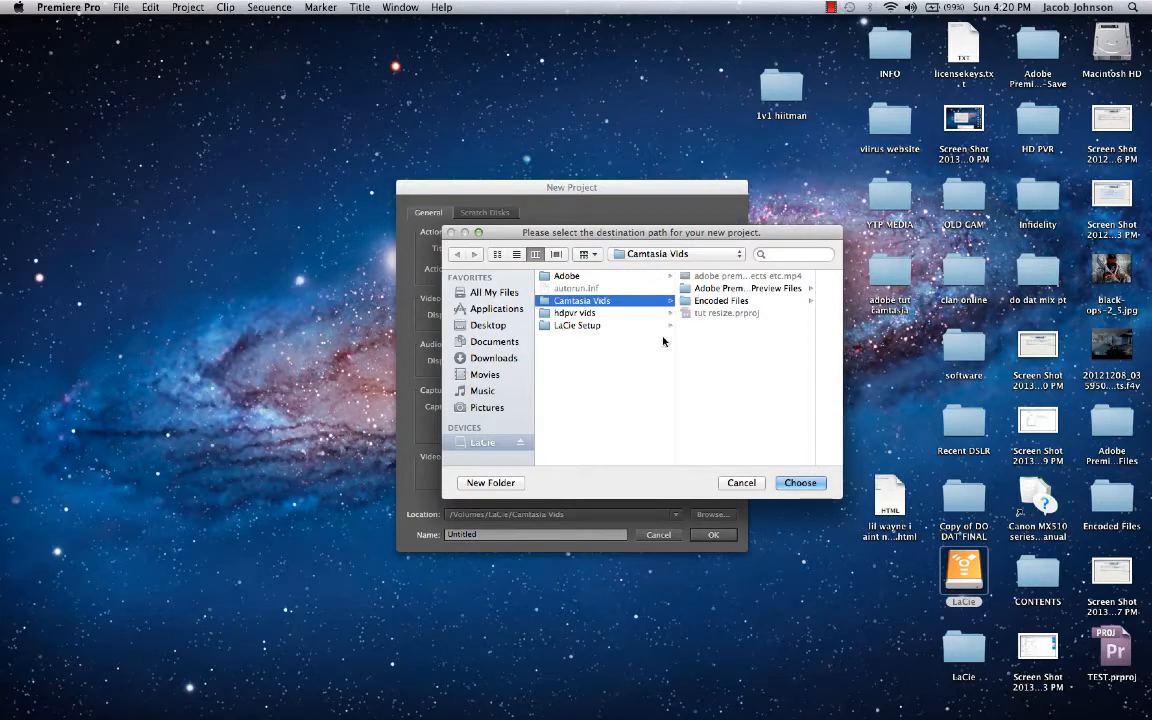
pyautogui.click(563, 276)
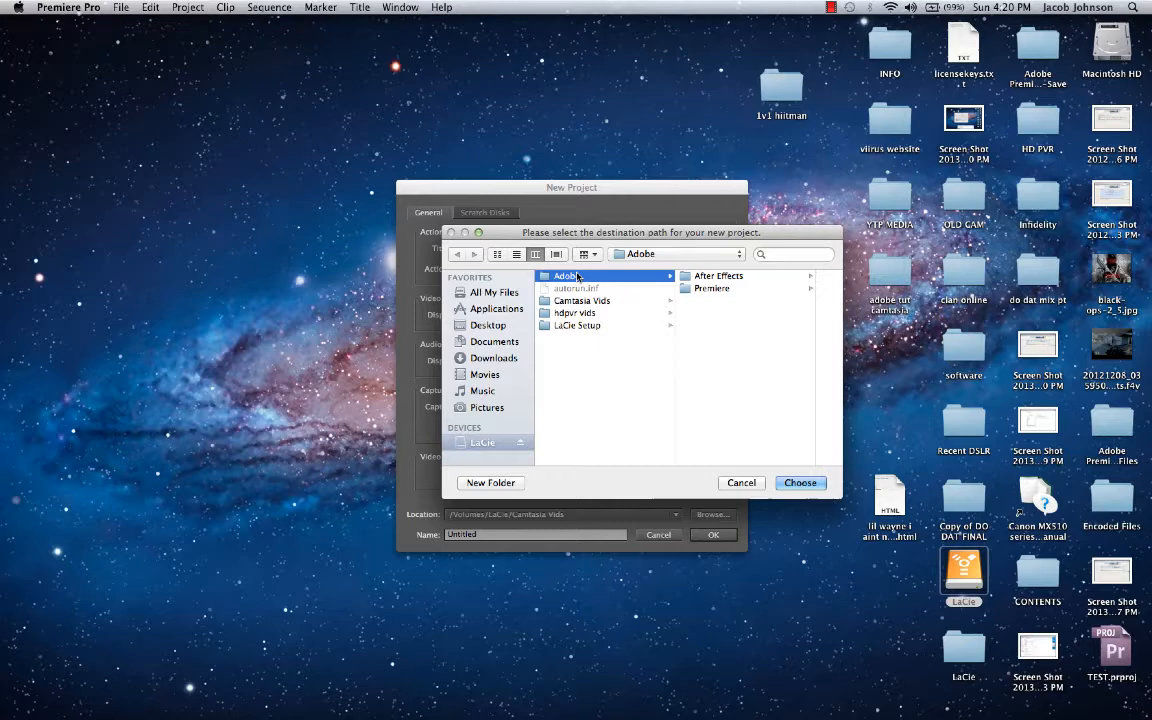
pyautogui.click(709, 289)
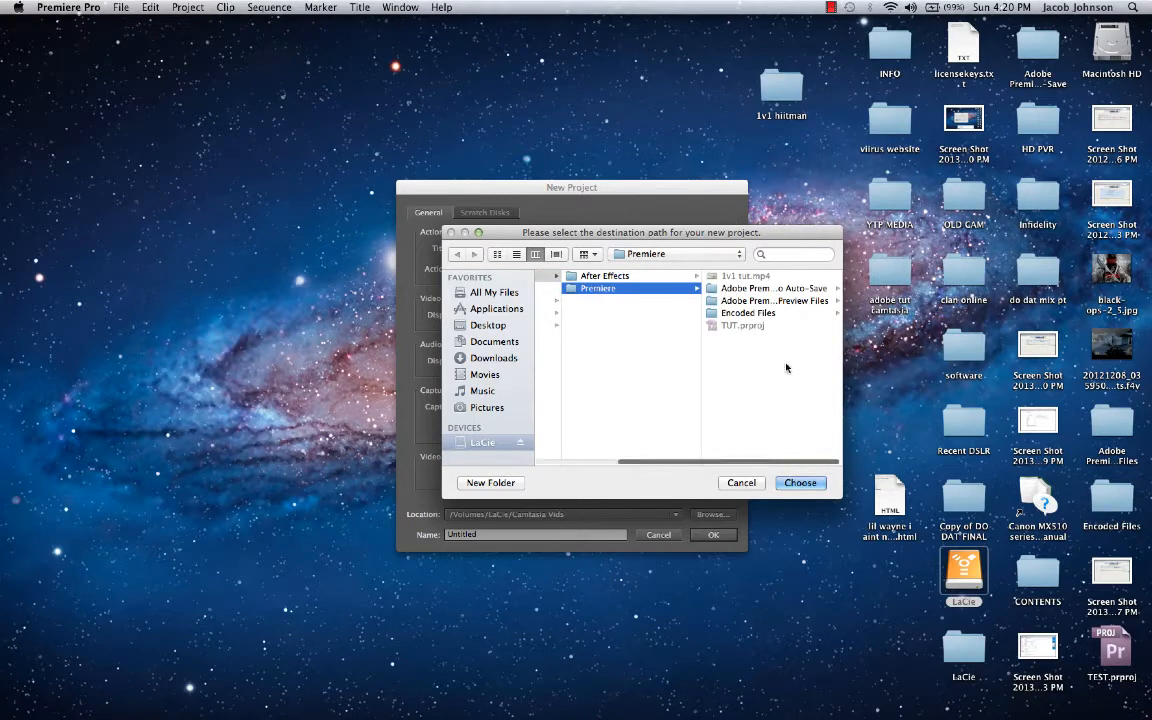
pyautogui.click(799, 482)
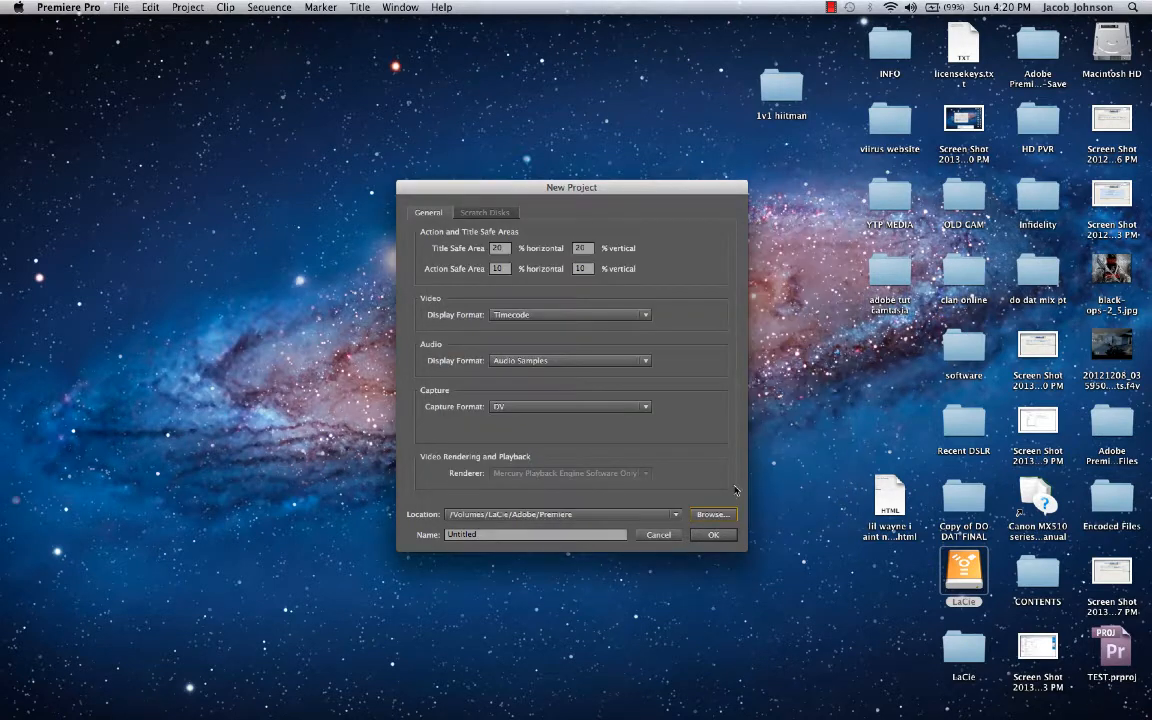
# - Name the project TUT, review its scratch disk settings, and create it, overwriting the existing project of that name
pyautogui.doubleClick(534, 537)
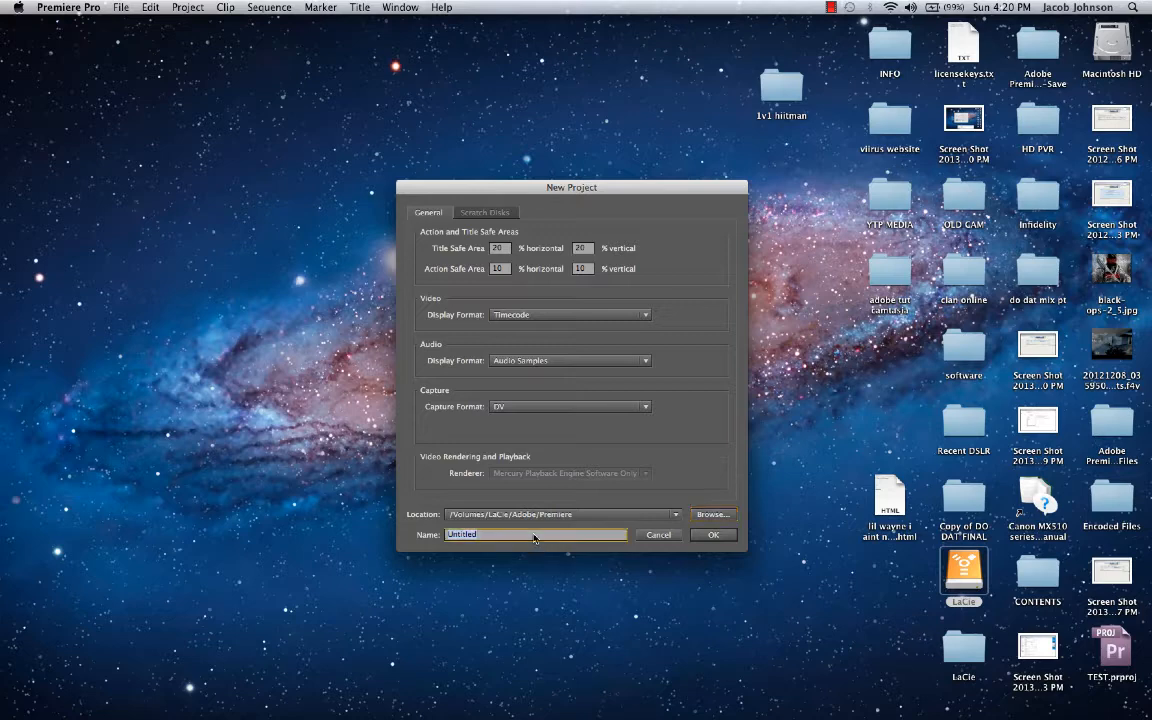
pyautogui.write('TUT')
pyautogui.click(505, 213)
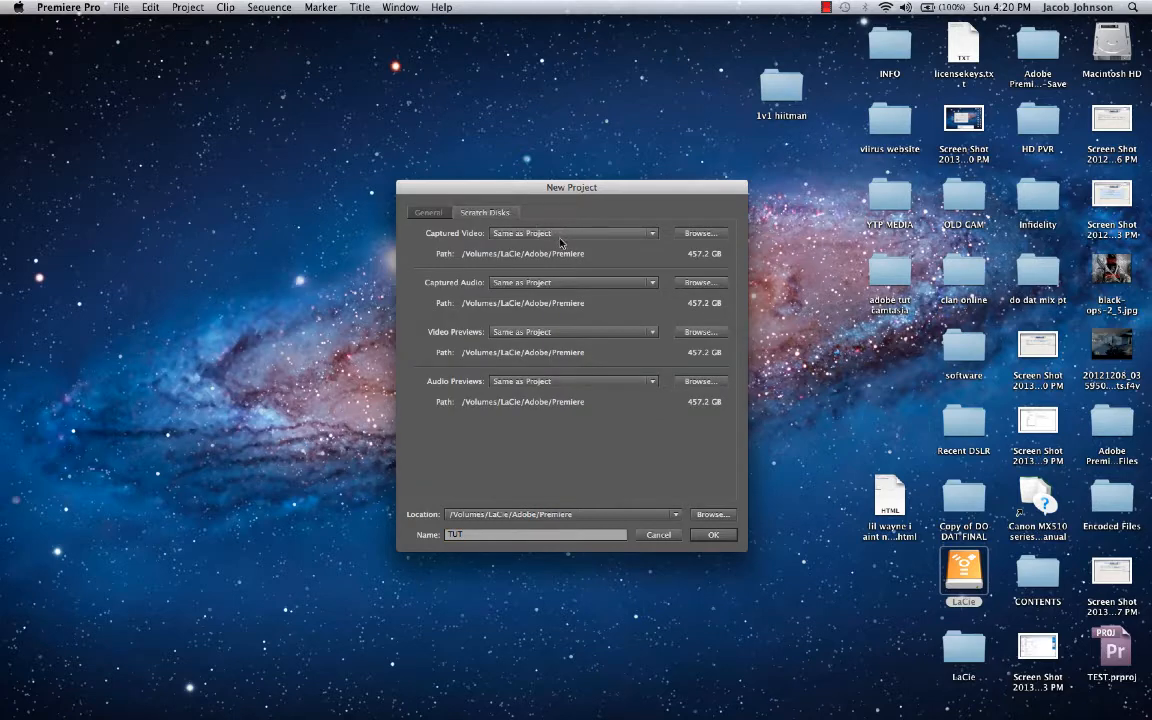
pyautogui.click(420, 213)
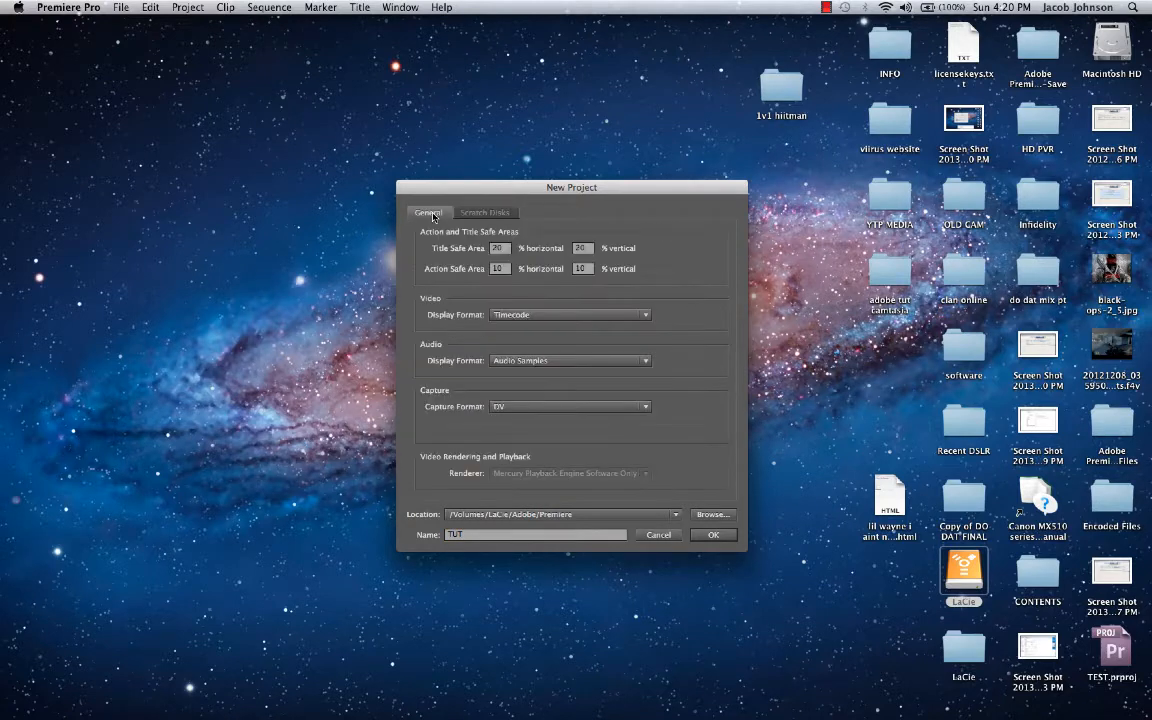
pyautogui.click(720, 535)
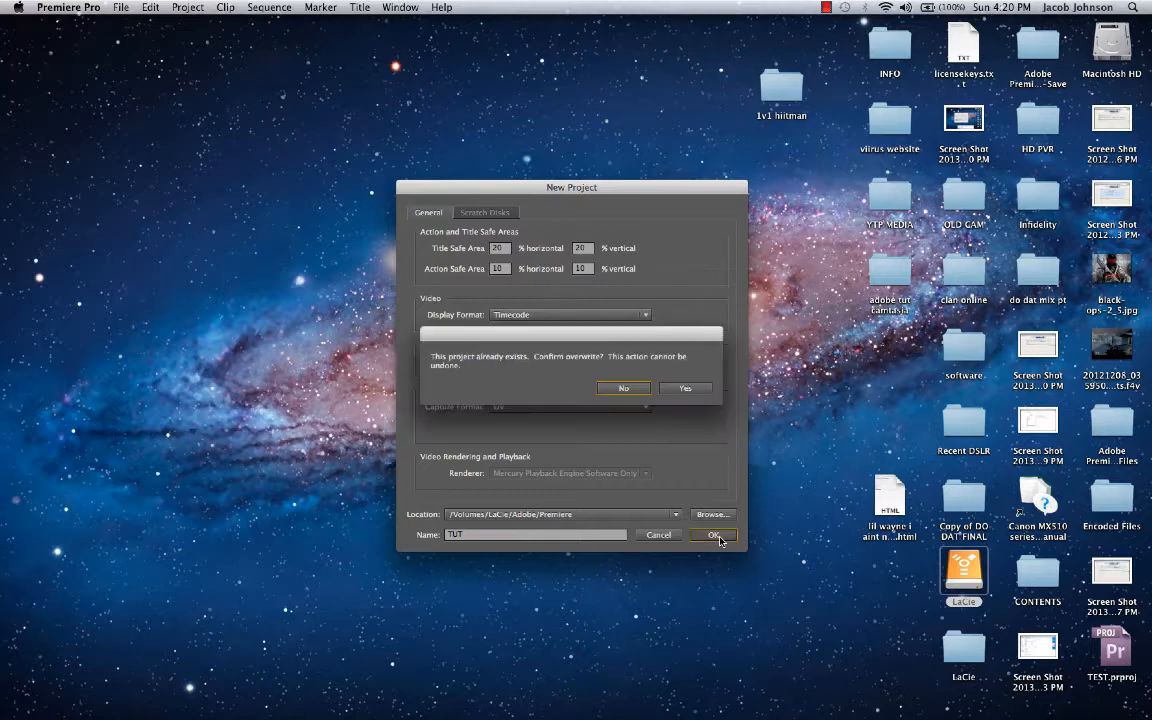
pyautogui.click(687, 390)
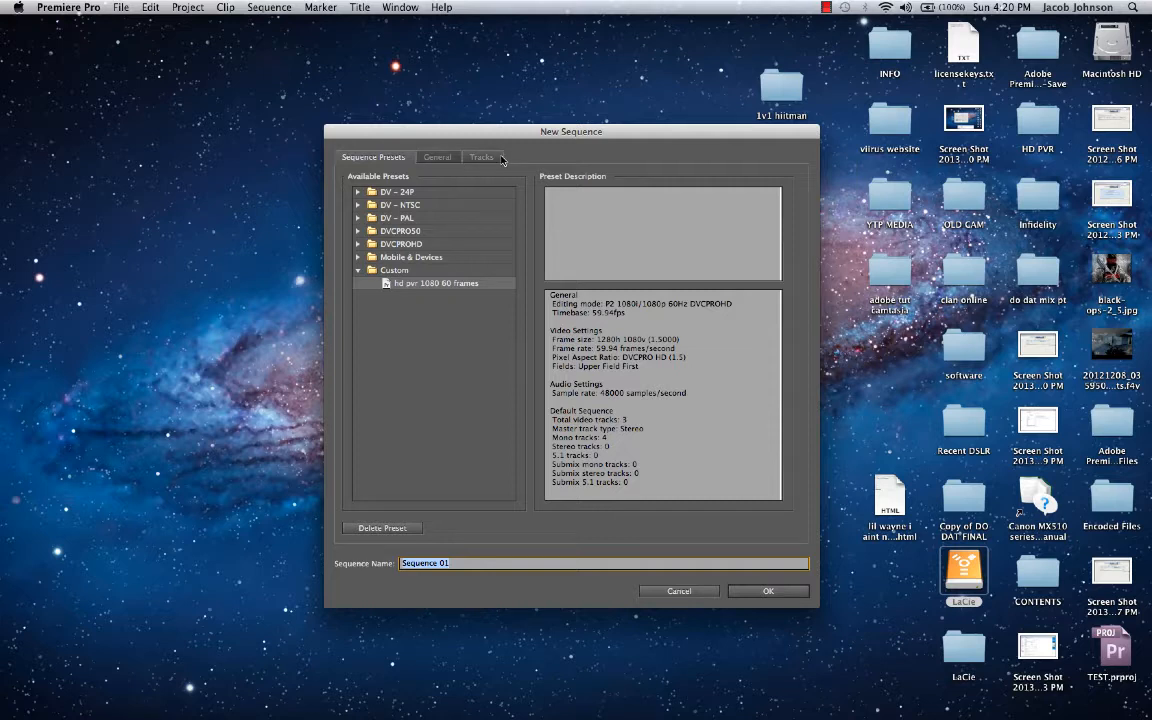
# - Dismiss the new sequence setup without creating a sequence from a preset
pyautogui.click(358, 218)
pyautogui.click(358, 218)
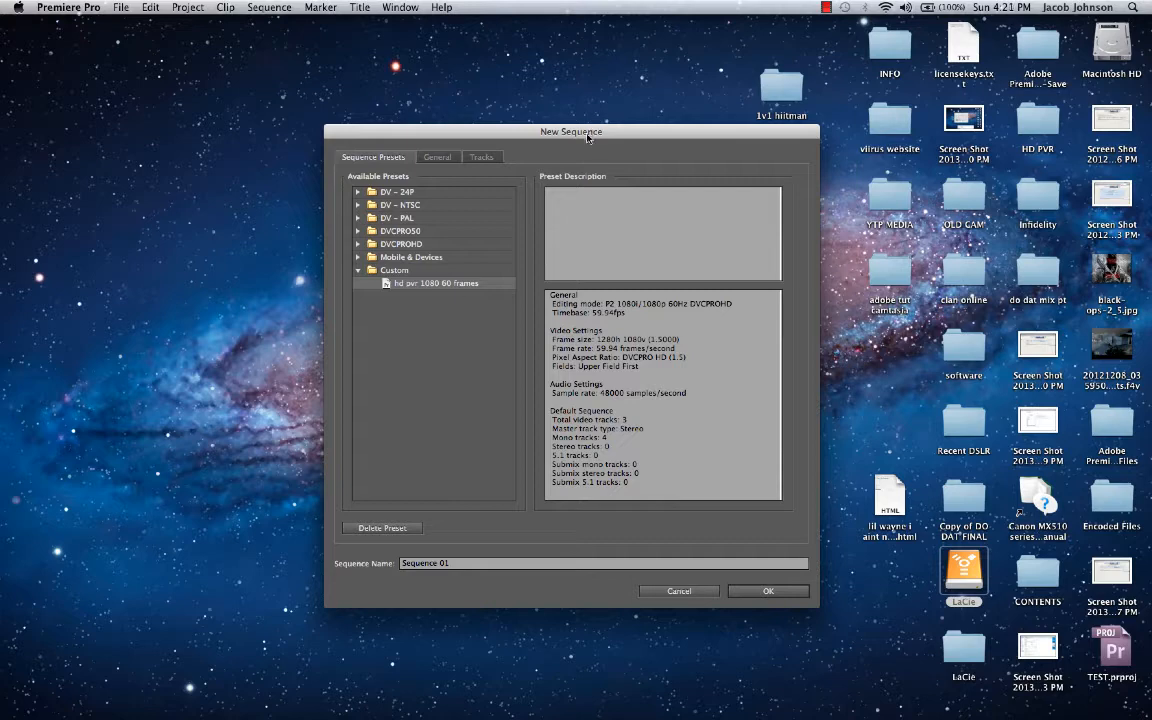
pyautogui.click(679, 593)
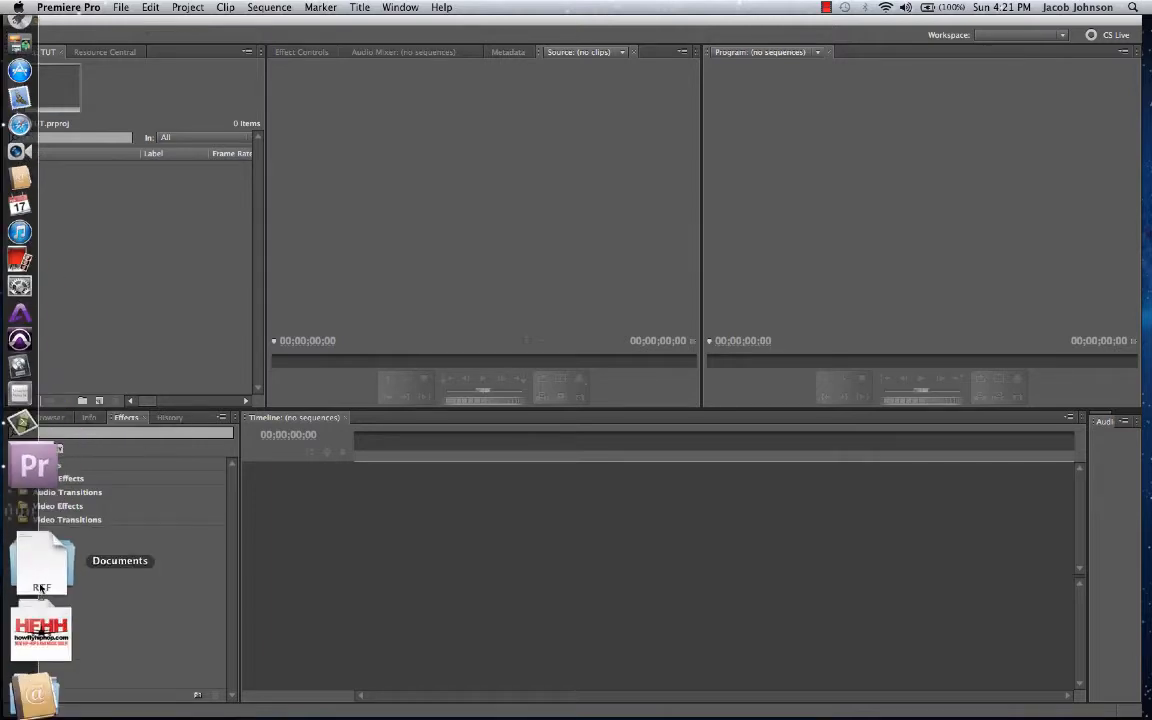
# - Import the video 20130216_154741.m2ts.mp4 from the hdpvr vids folder on the LaCie drive
pyautogui.click(121, 8)
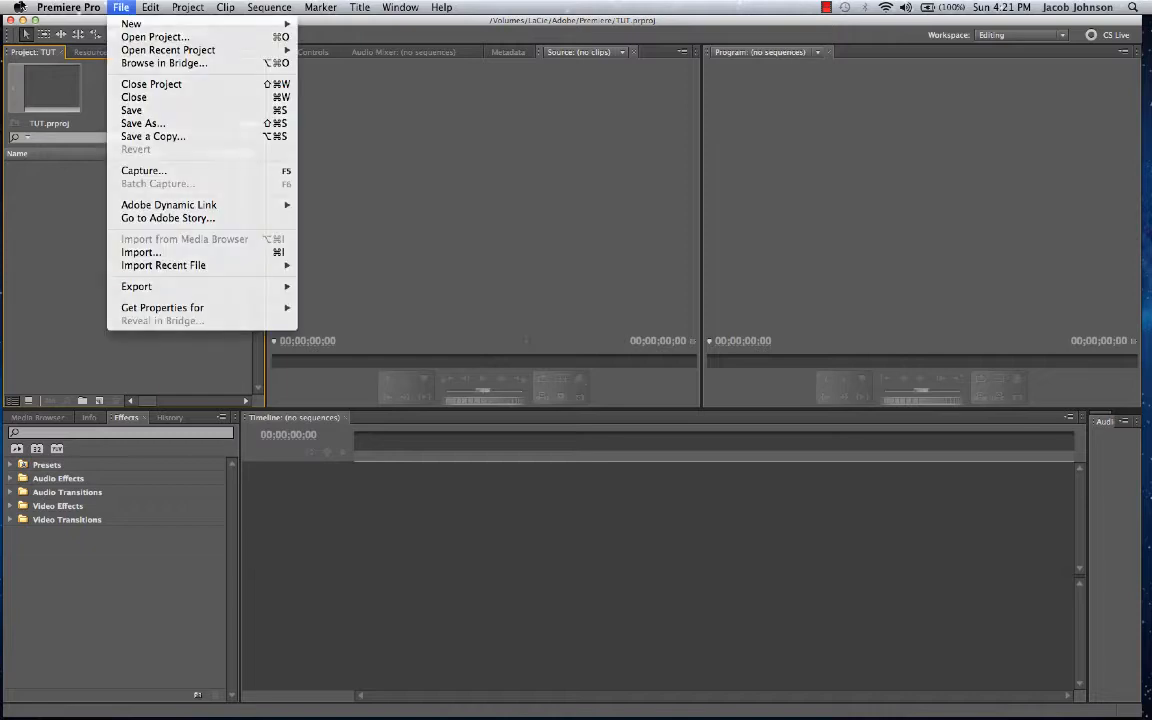
pyautogui.click(120, 8)
pyautogui.click(120, 8)
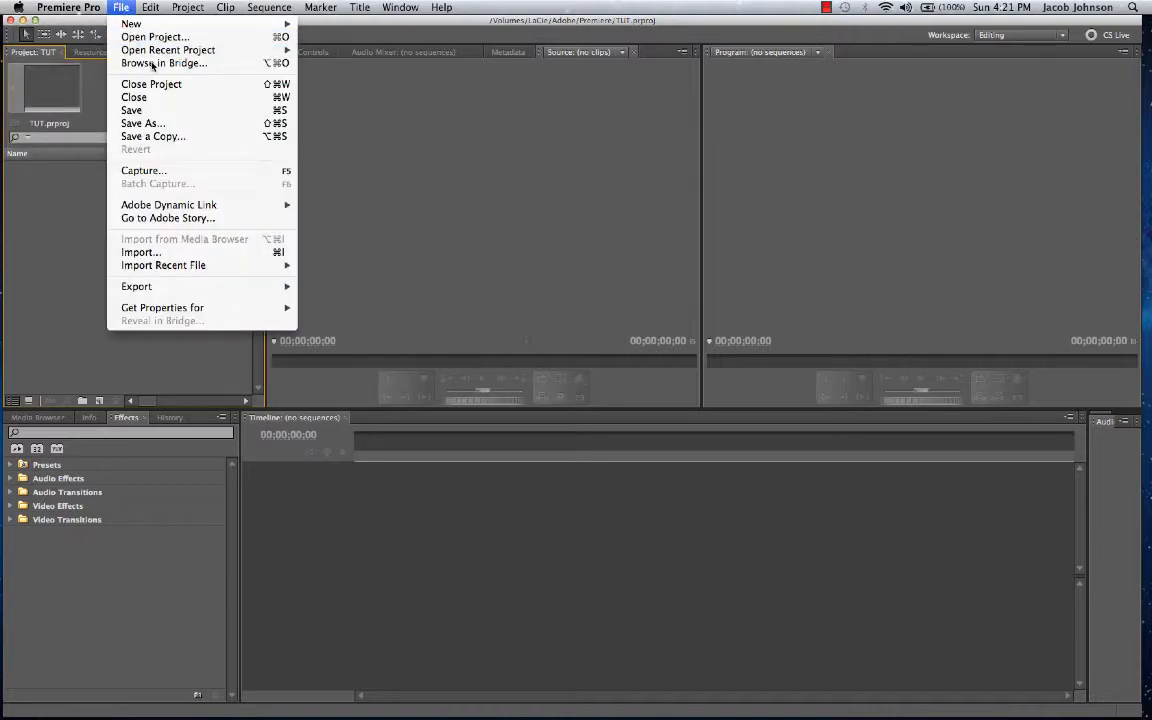
pyautogui.click(143, 253)
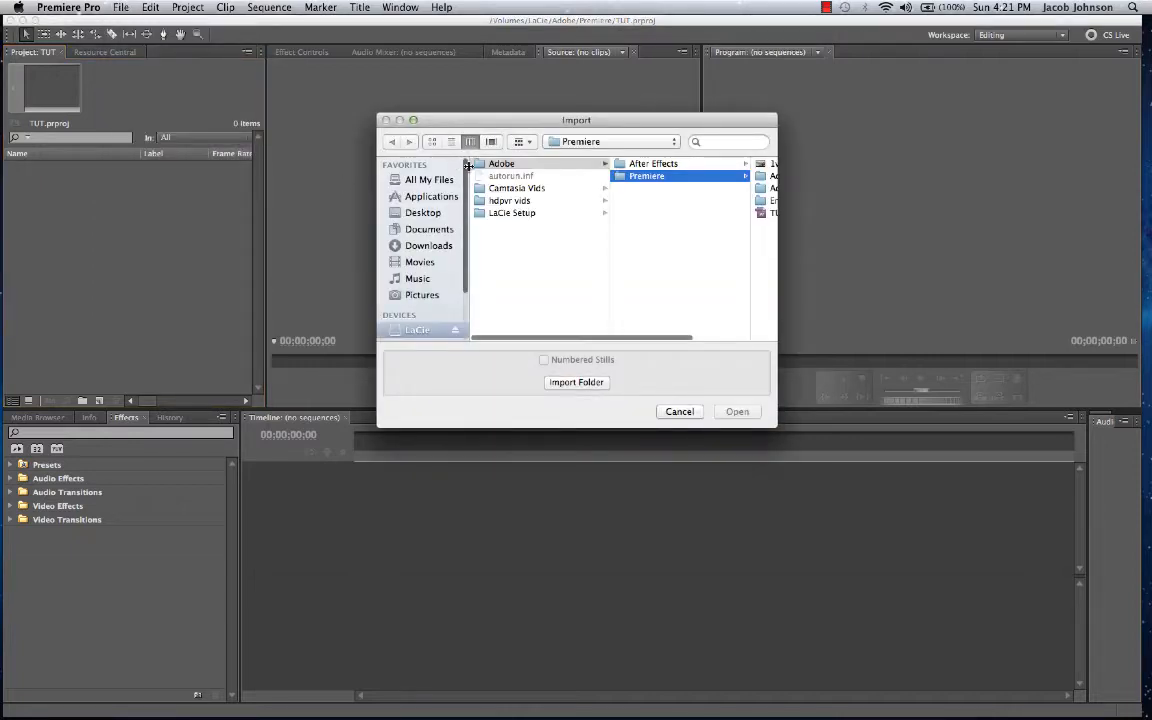
pyautogui.click(429, 331)
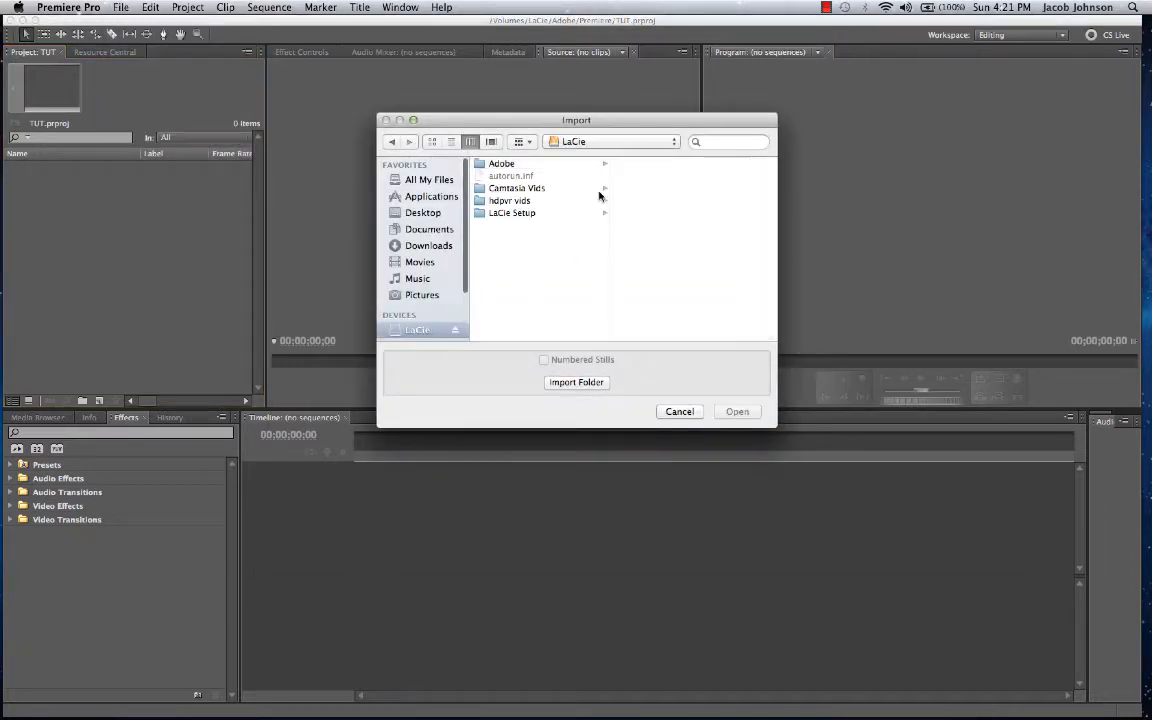
pyautogui.click(540, 201)
pyautogui.click(660, 213)
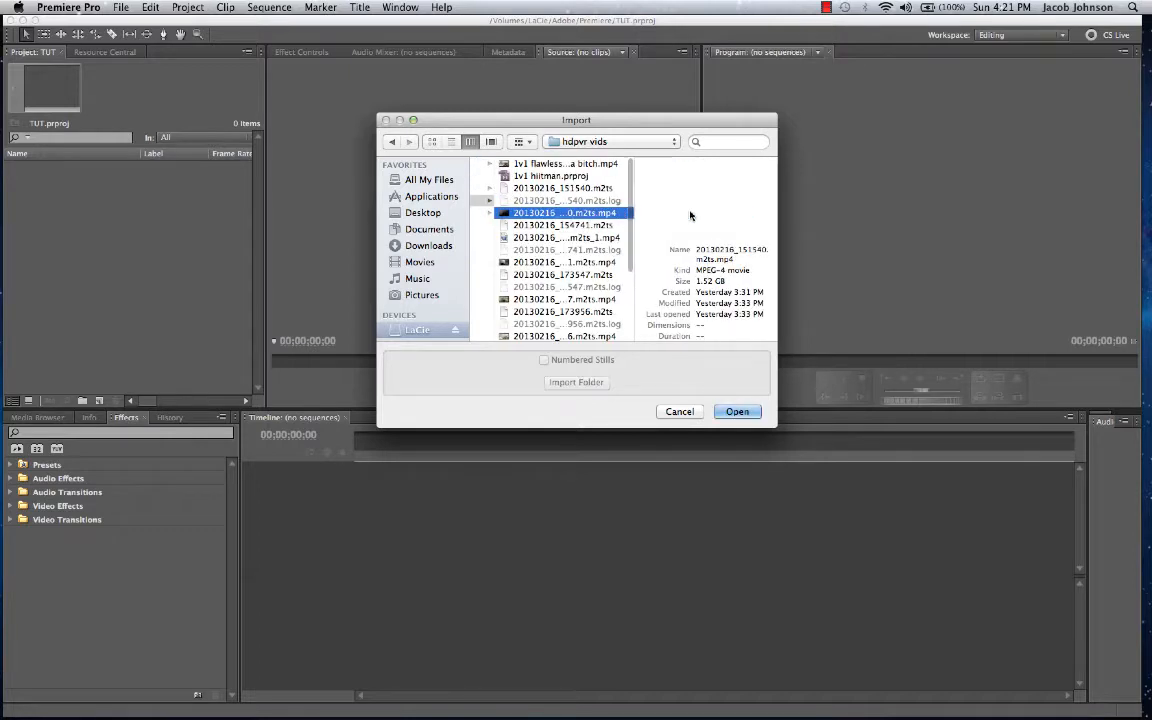
pyautogui.click(566, 263)
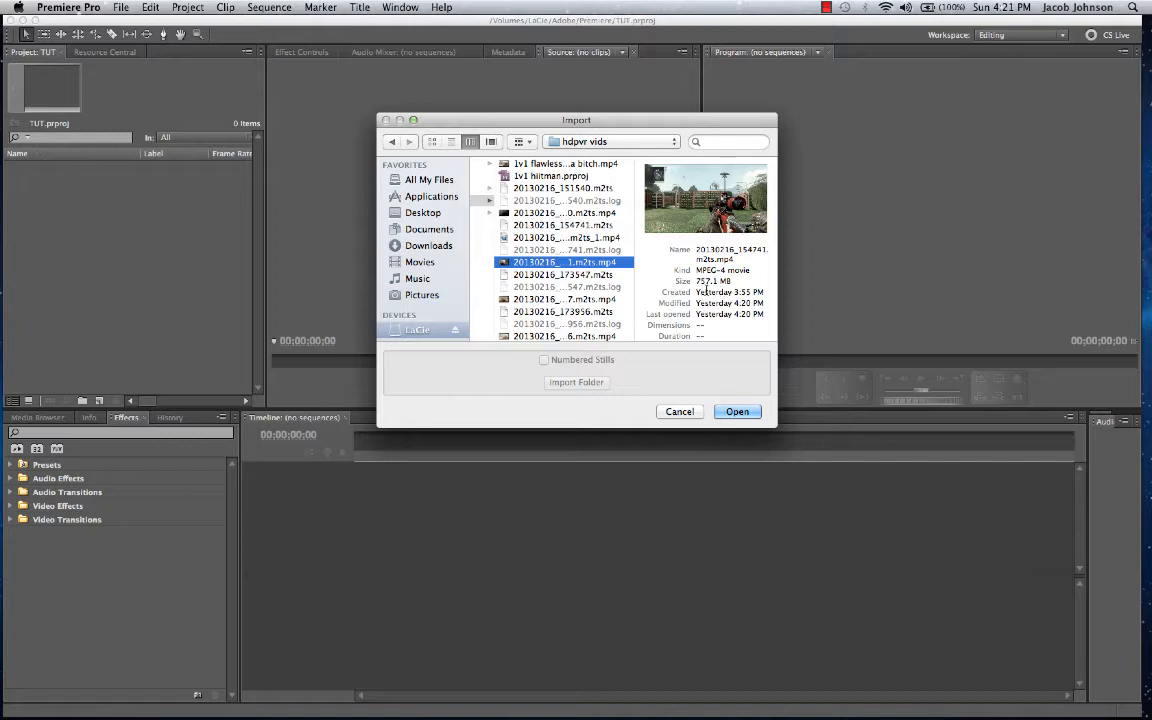
pyautogui.click(735, 412)
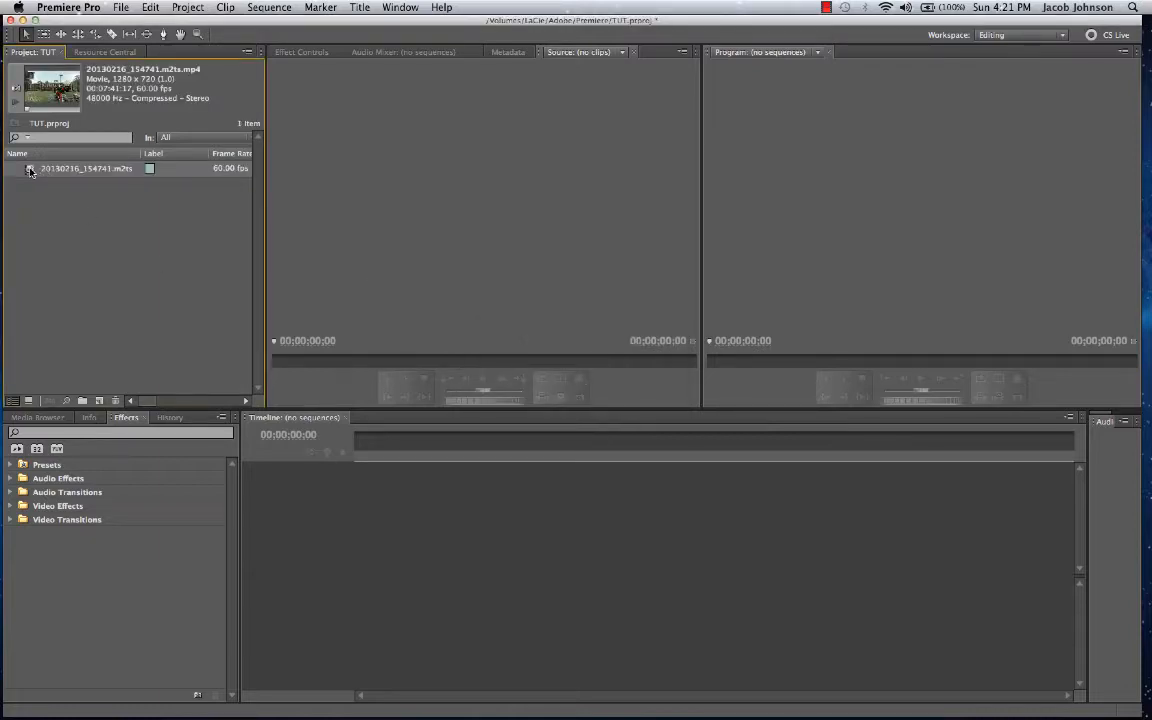
# - Open the imported clip in the Source monitor and create a new sequence that matches the clip's settings
pyautogui.doubleClick(30, 171)
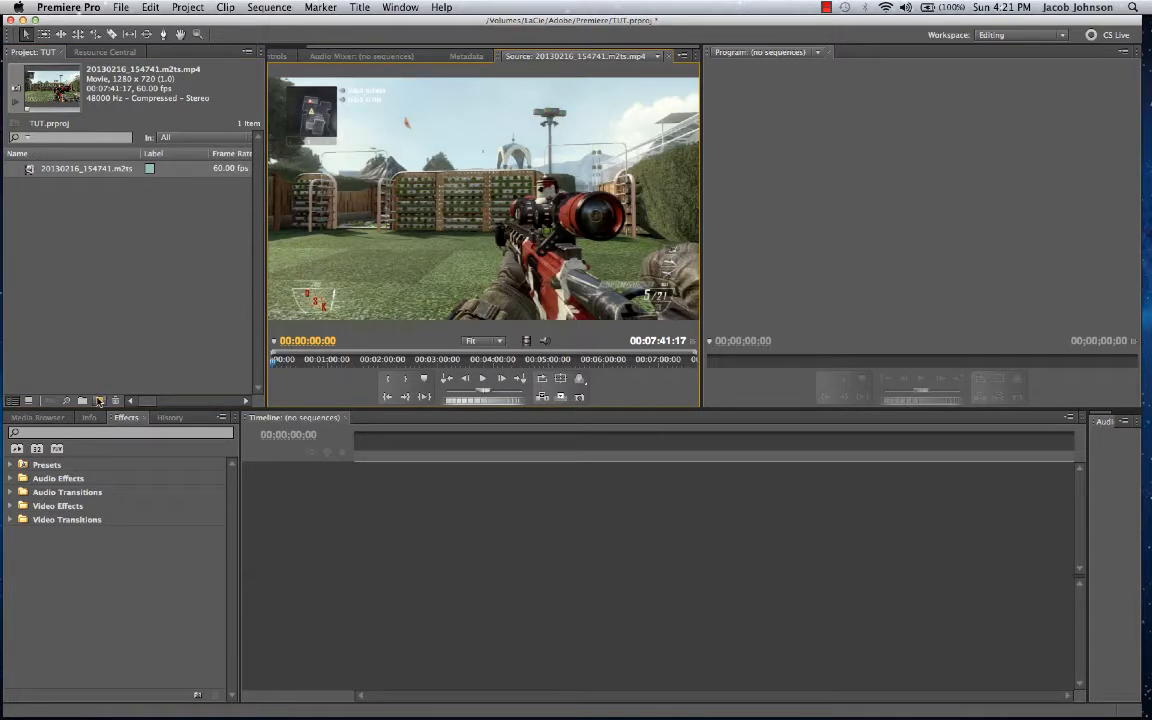
pyautogui.click(28, 175)
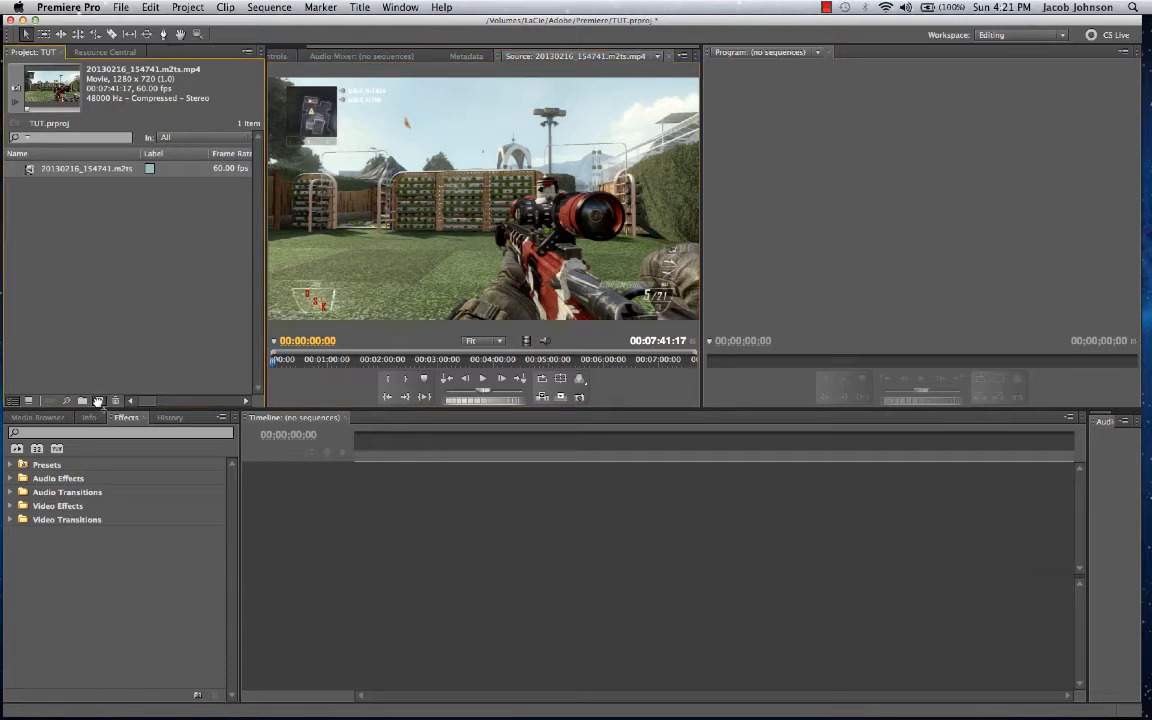
pyautogui.moveTo(97, 401); pyautogui.dragTo(97, 401)
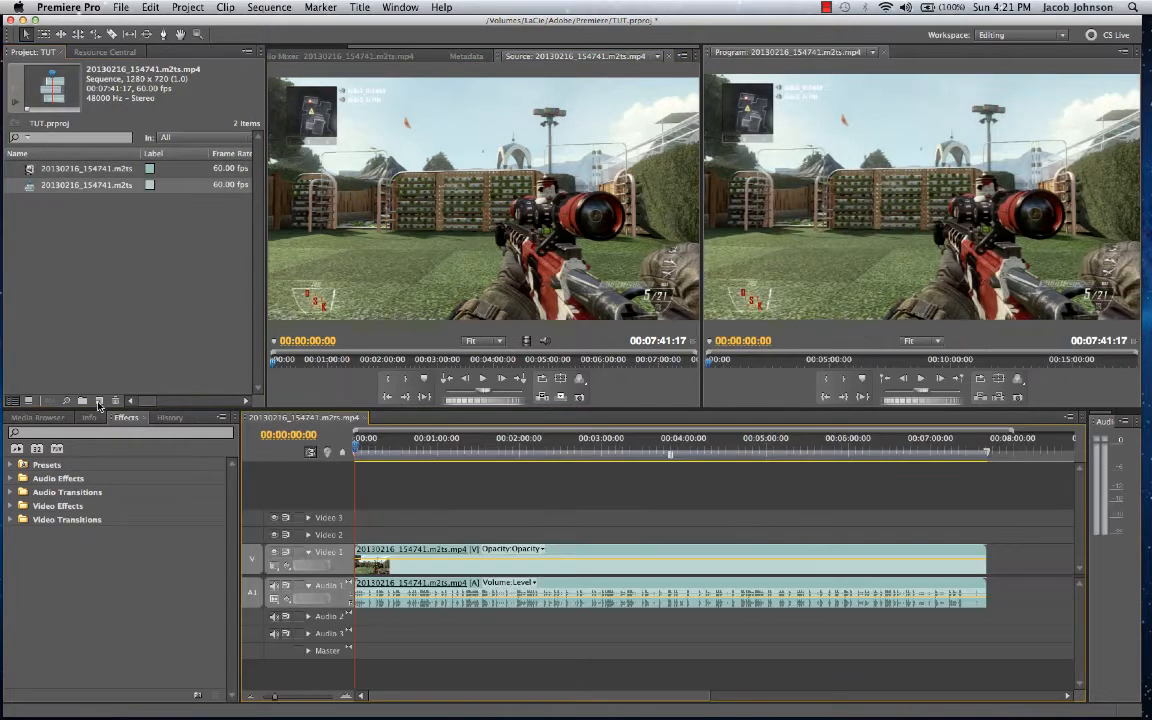
pyautogui.click(98, 402)
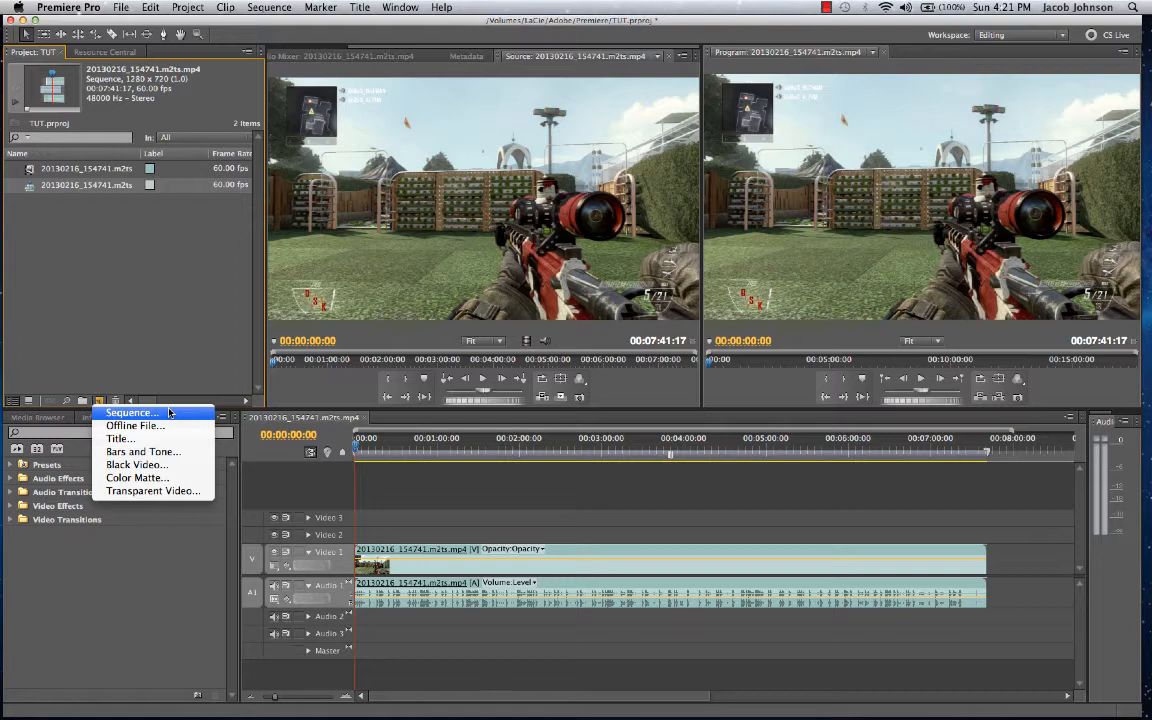
pyautogui.click(168, 357)
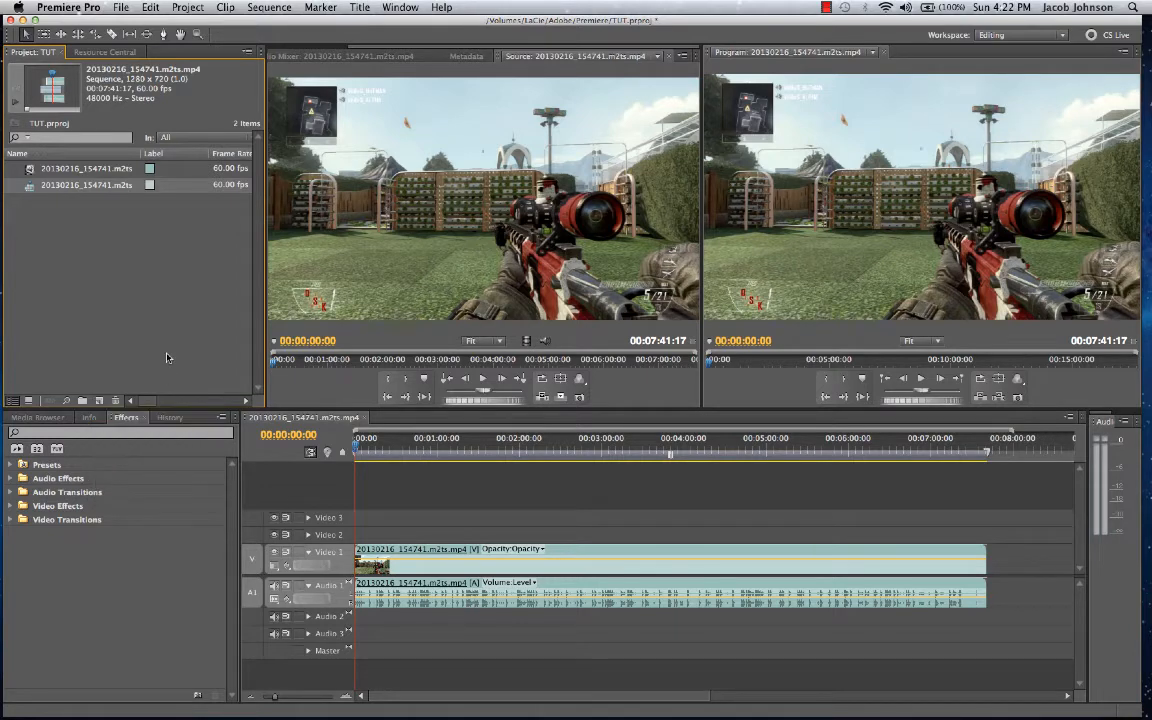
# - Delete the full gameplay clip, video and audio, from the new sequence's timeline
pyautogui.click(412, 549)
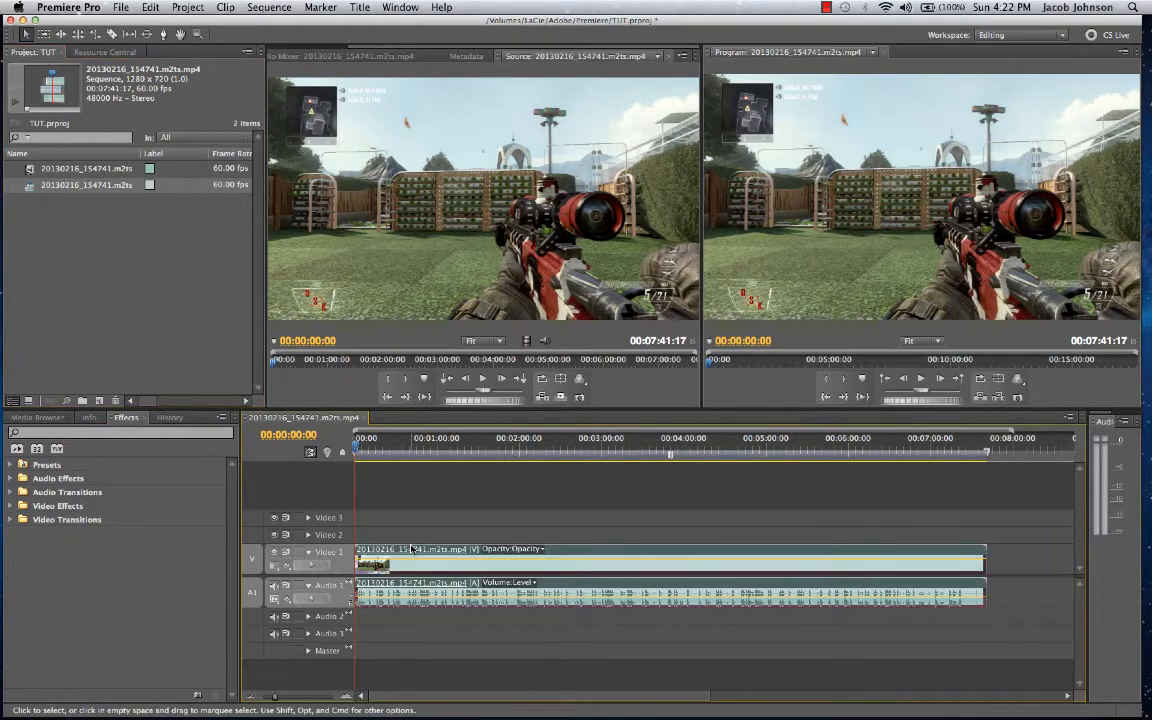
pyautogui.press('Delete')
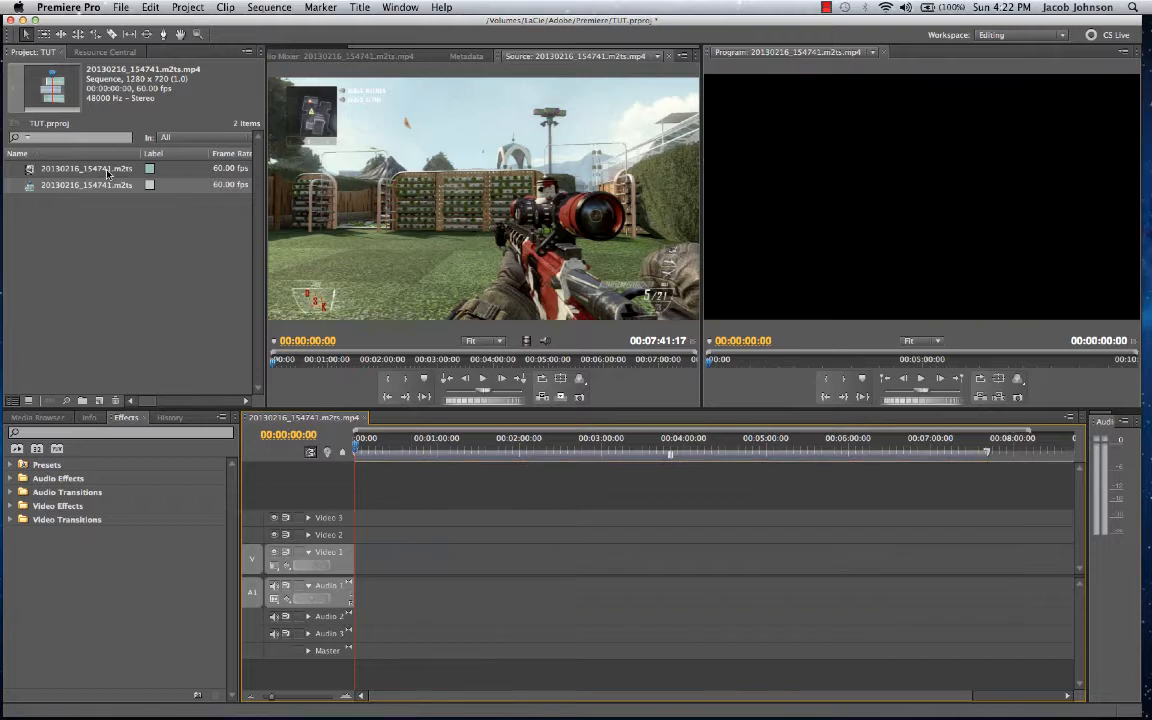
# - Skim through the gameplay clip in the Source monitor to find a kill to use, stopping around 00:05:44:17
pyautogui.click(42, 170)
pyautogui.click(33, 169)
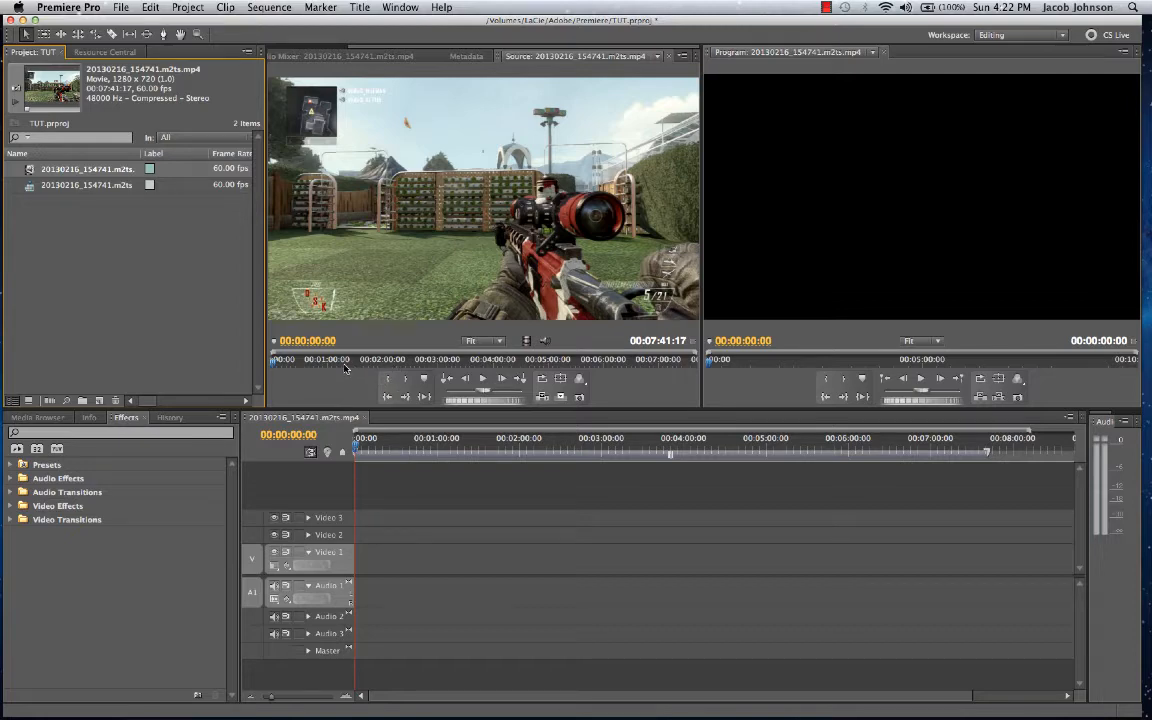
pyautogui.click(344, 367)
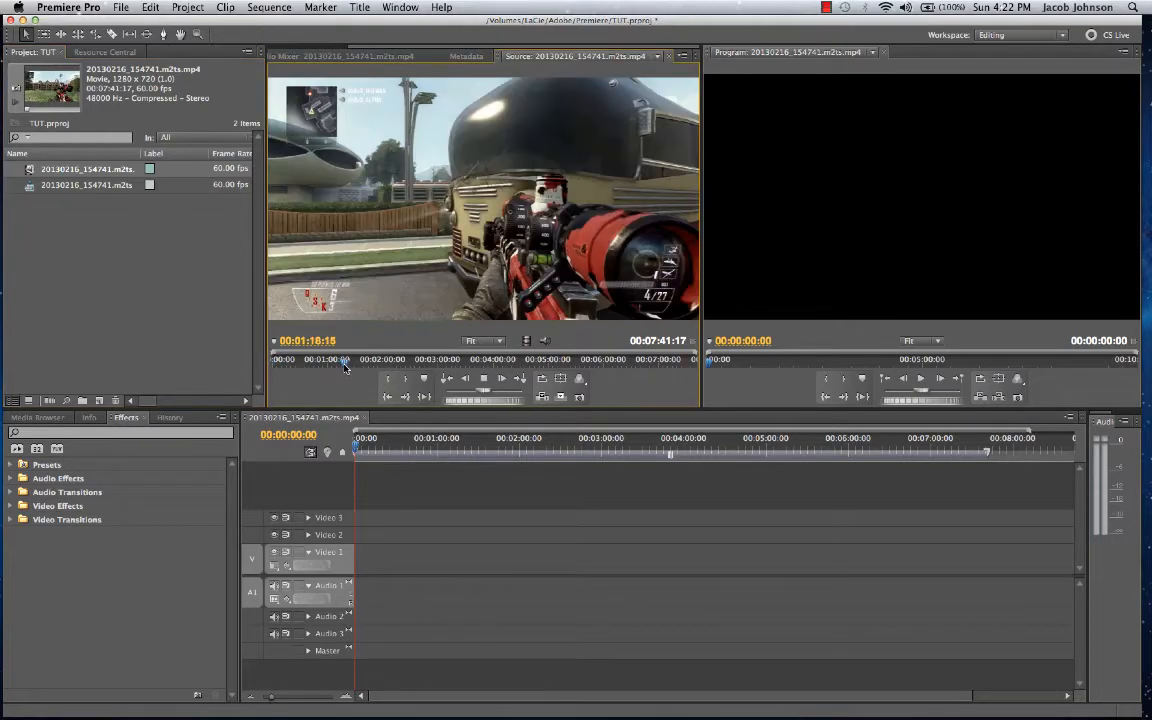
pyautogui.click(500, 364)
pyautogui.click(548, 361)
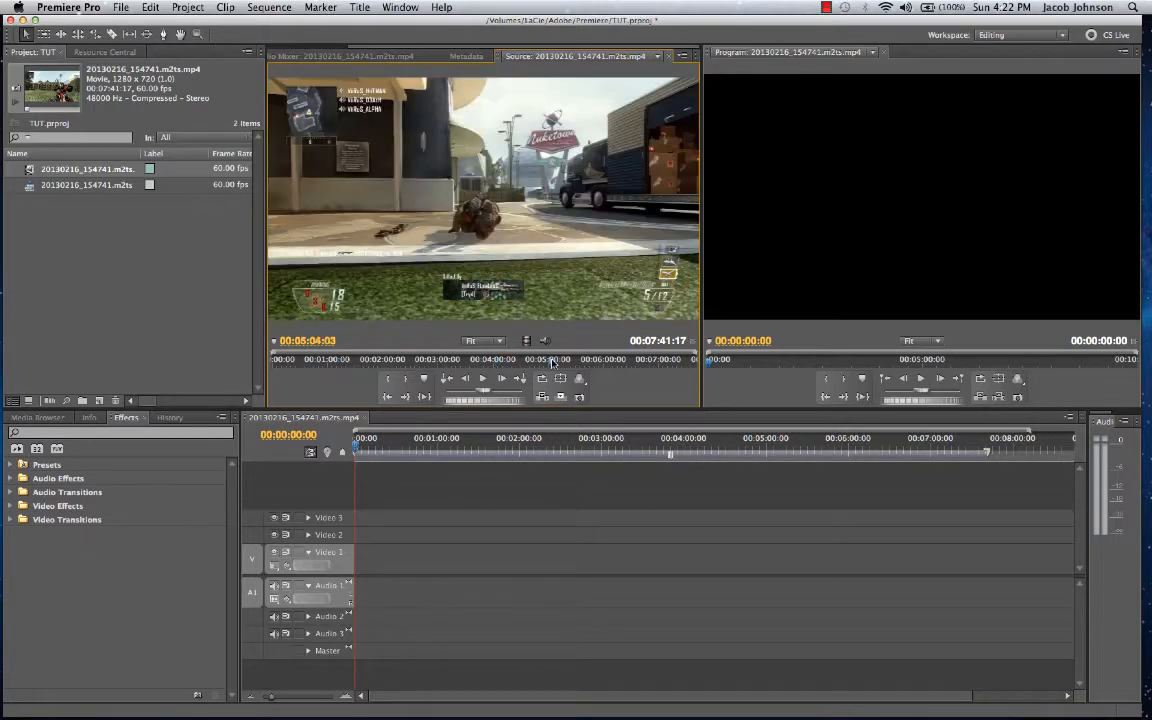
pyautogui.click(527, 362)
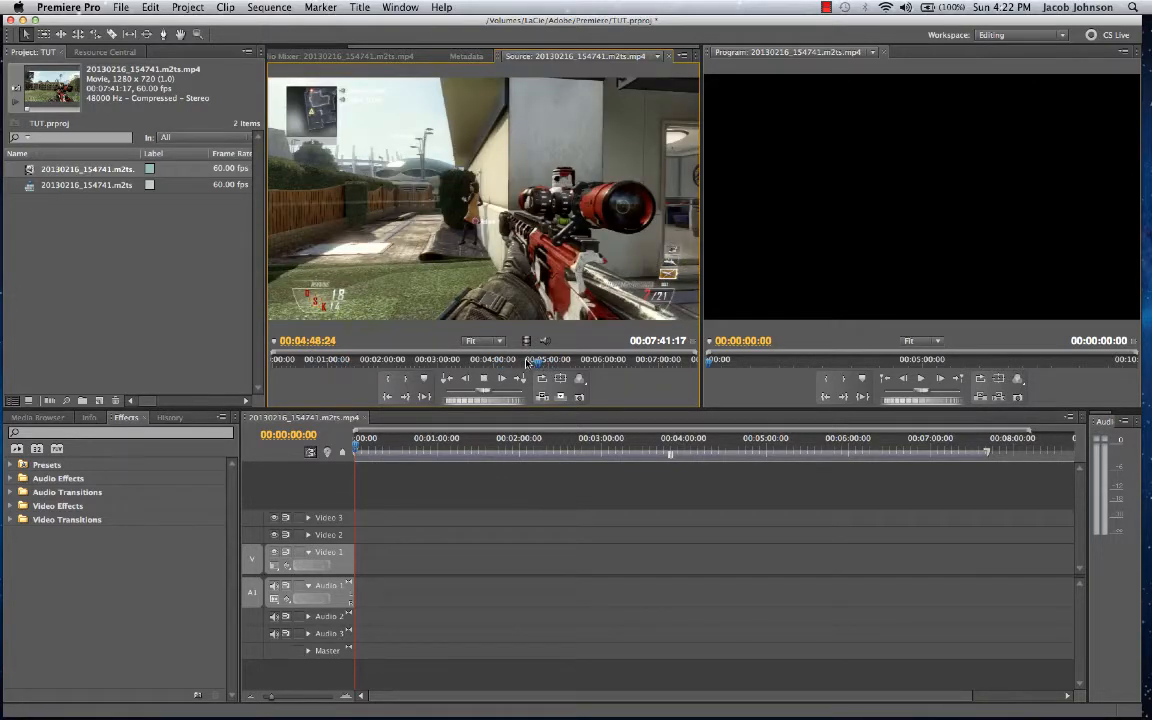
pyautogui.click(551, 362)
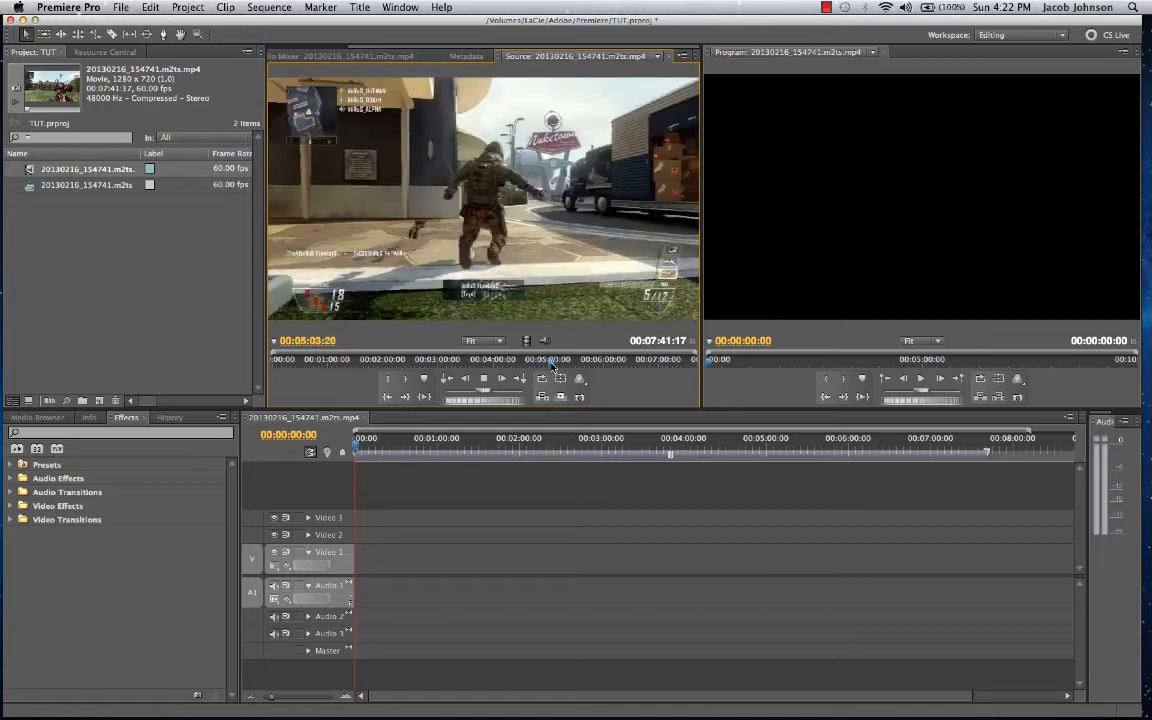
pyautogui.click(569, 363)
pyautogui.click(588, 364)
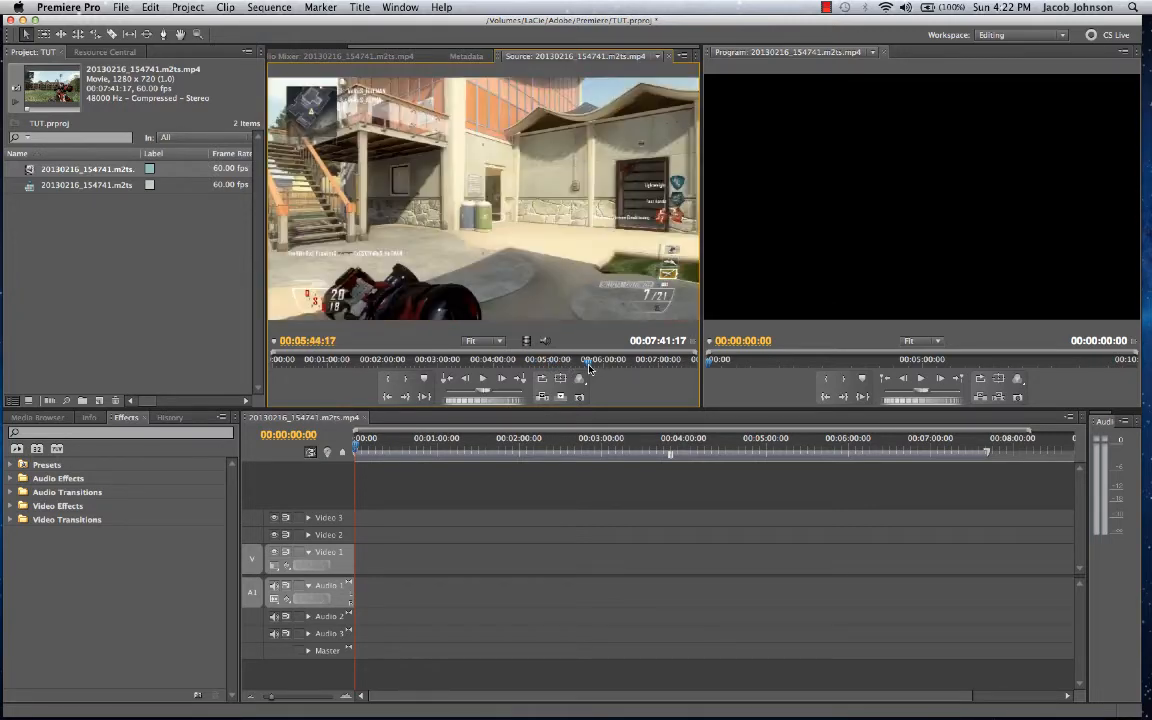
# - Play the source clip past the kill and mark an In point at 00:05:46:51
pyautogui.press('space')
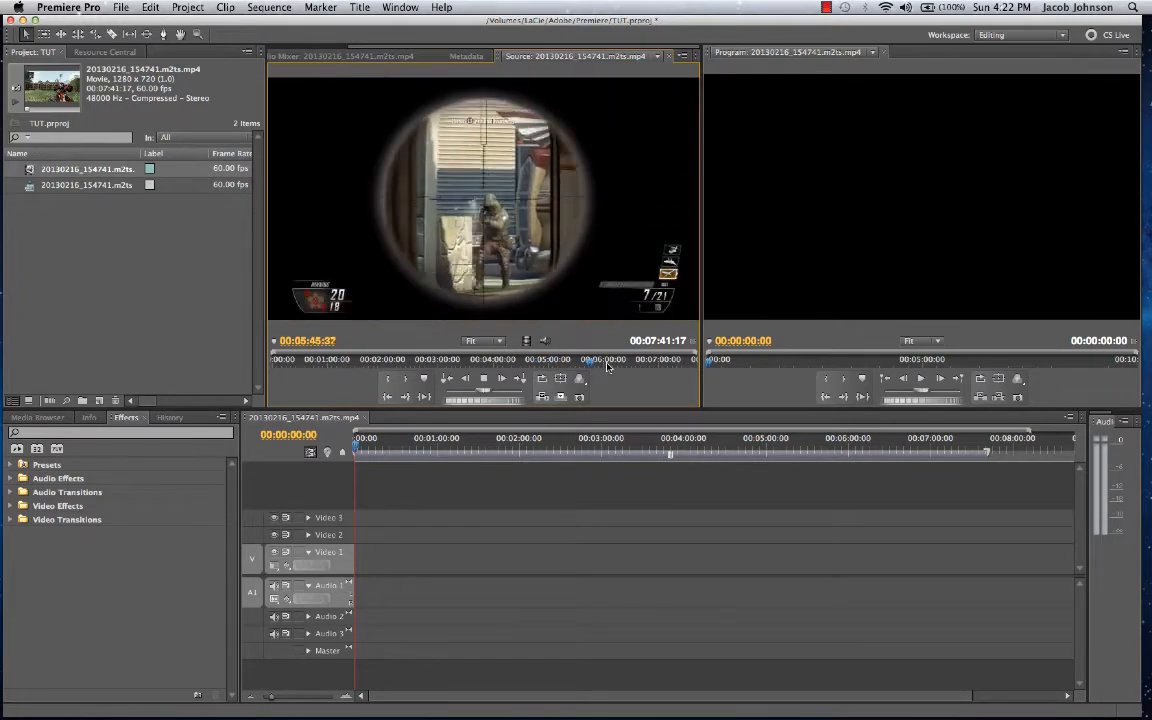
pyautogui.press('space')
pyautogui.press('space')
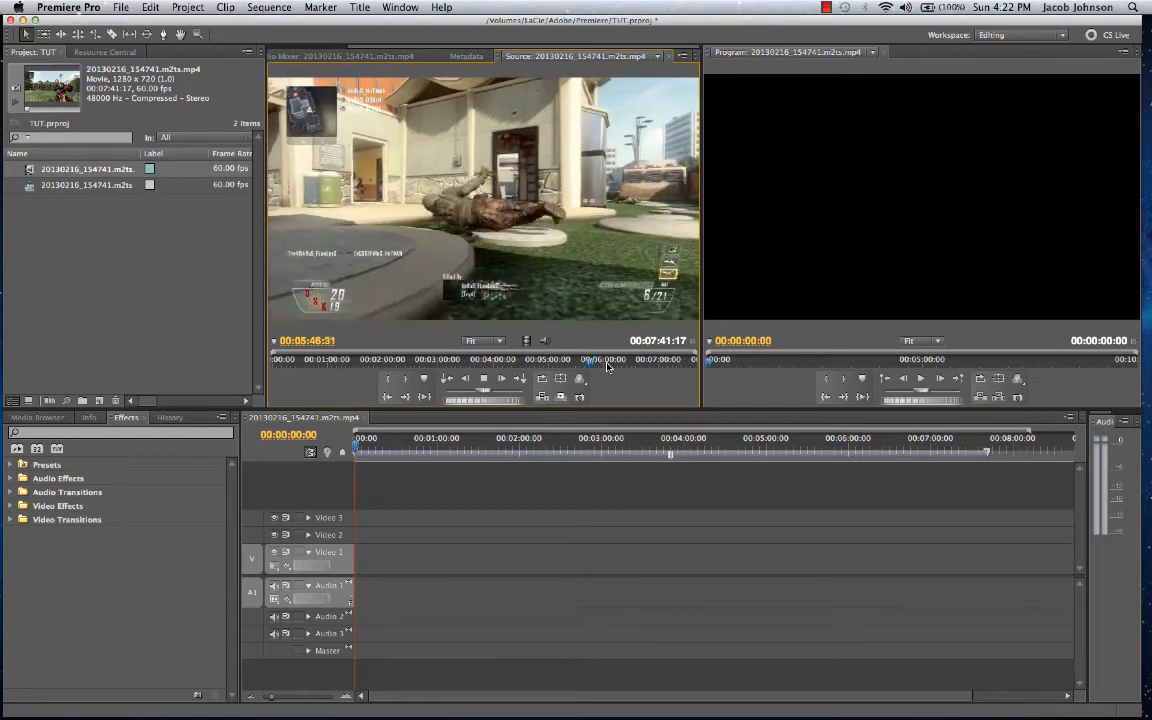
pyautogui.press('space')
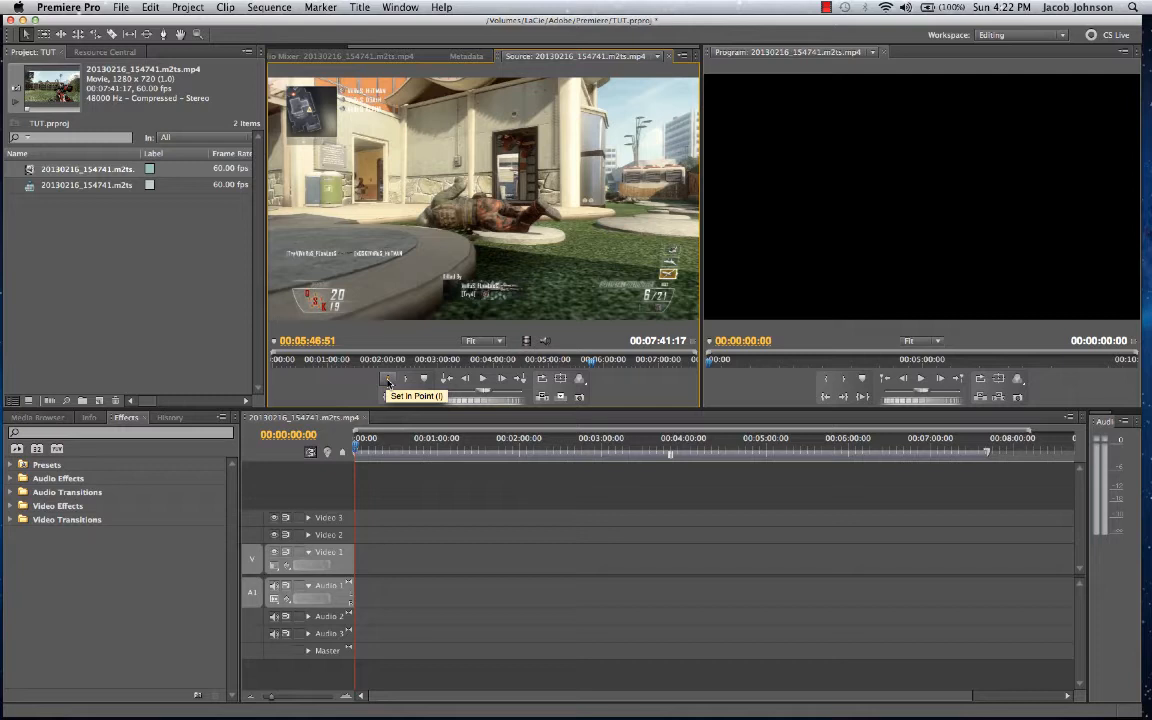
pyautogui.click(388, 381)
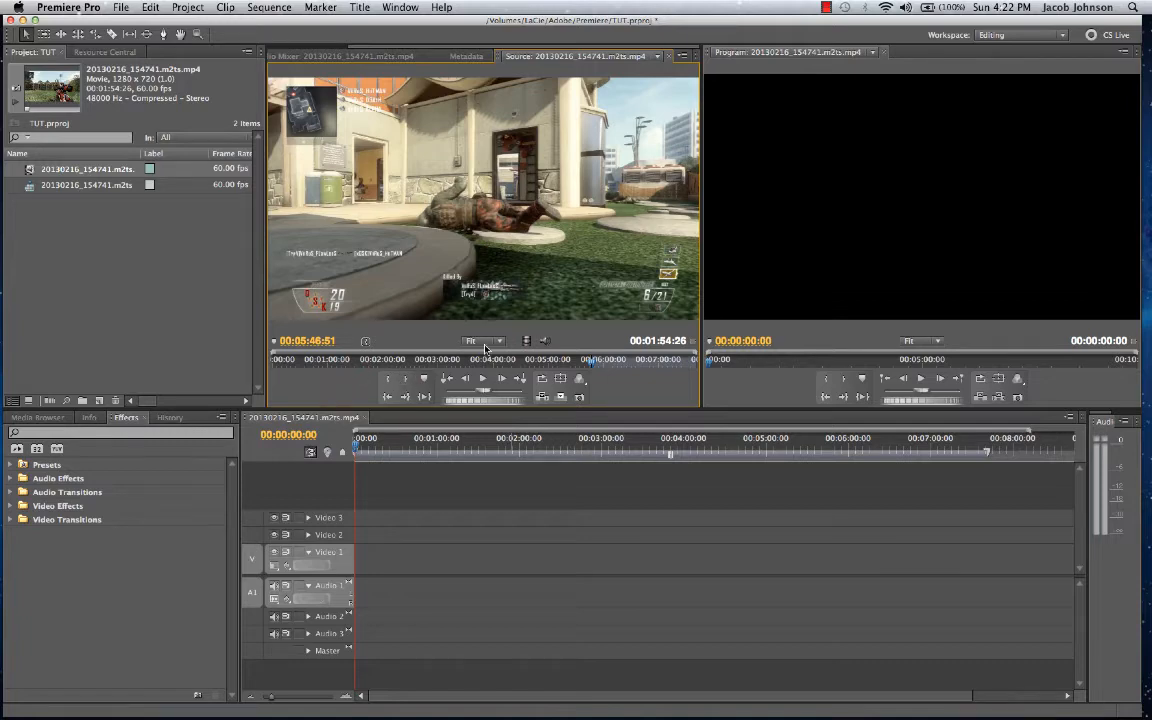
# - Mark new In and Out points around the next kill, about 3 seconds ending near 00:05:52:49, and insert that section into the sequence
pyautogui.press('space')
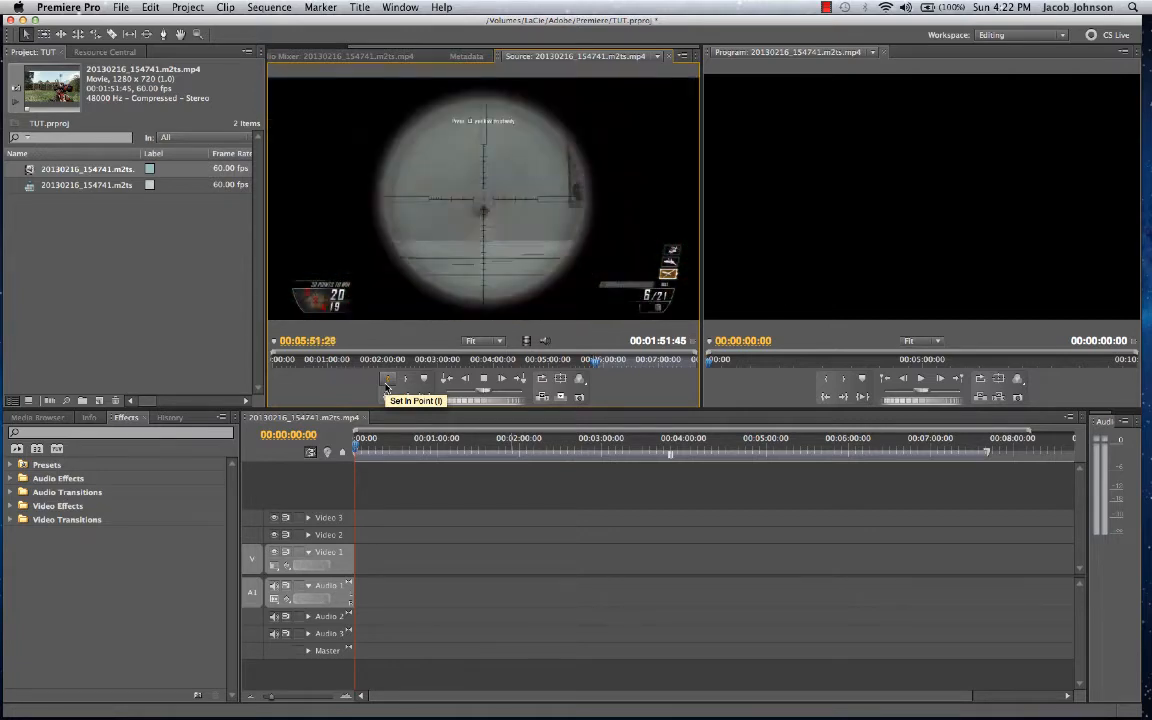
pyautogui.press('o')
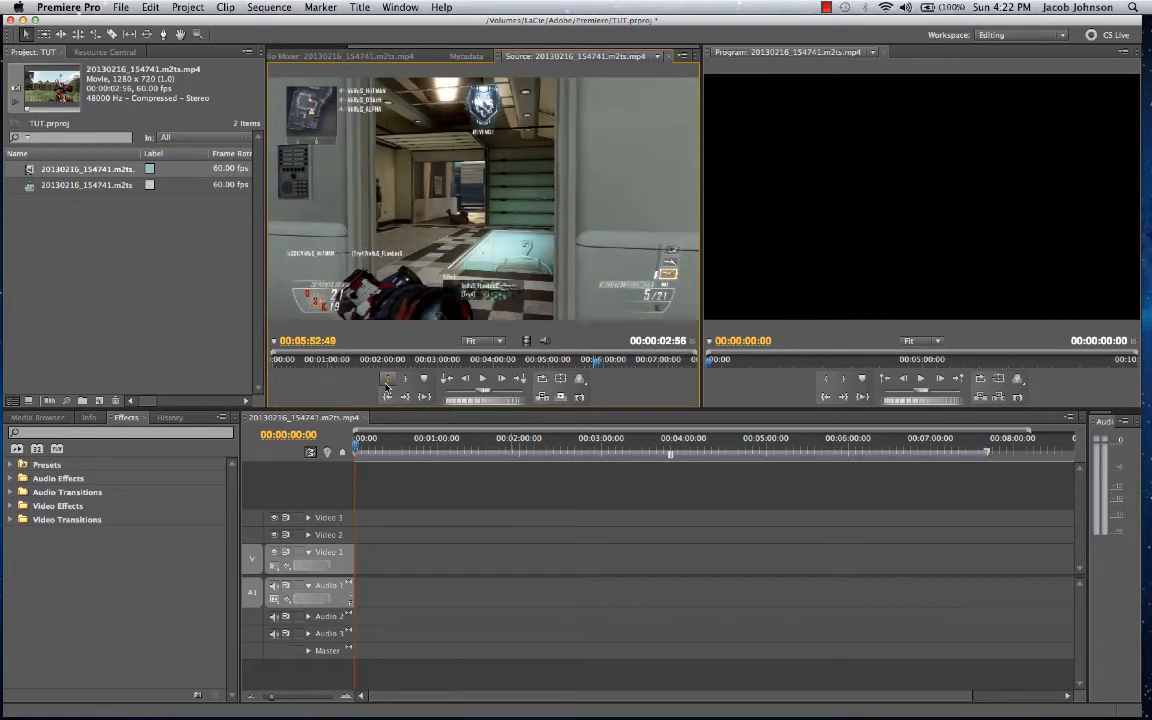
pyautogui.click(543, 400)
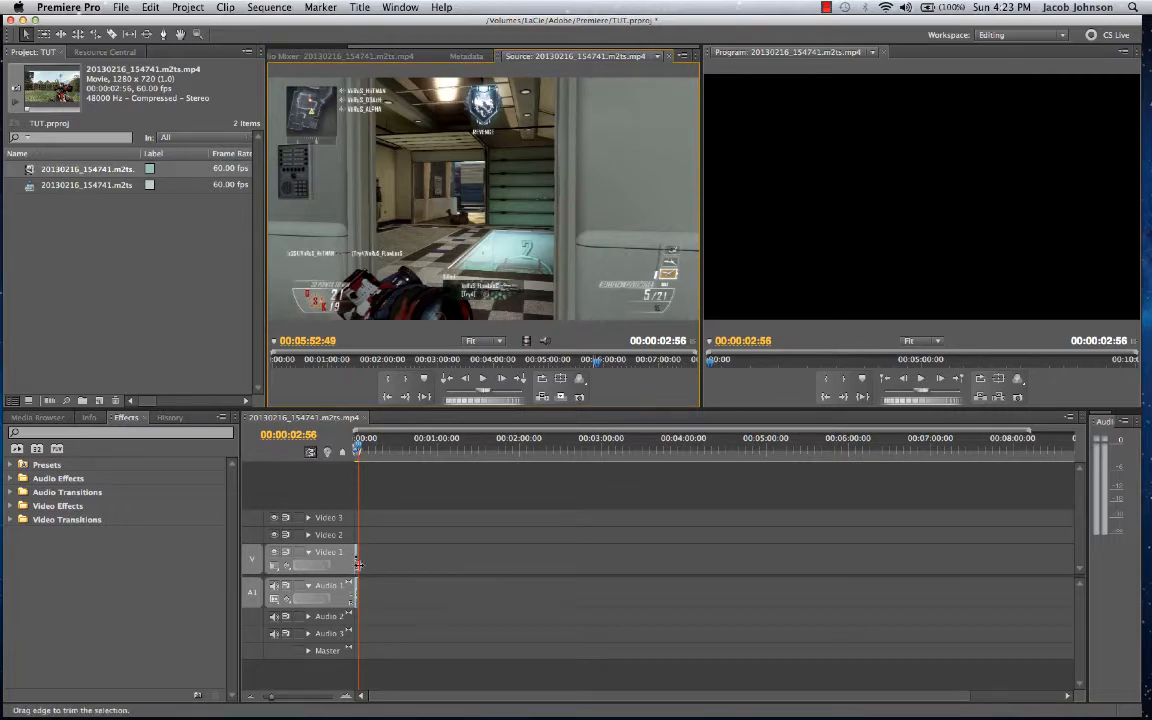
# - Insert two more source sections after the first: about 6 seconds starting at 00:06:30:29, and the clip's last 00:01:01:54
pyautogui.press('space')
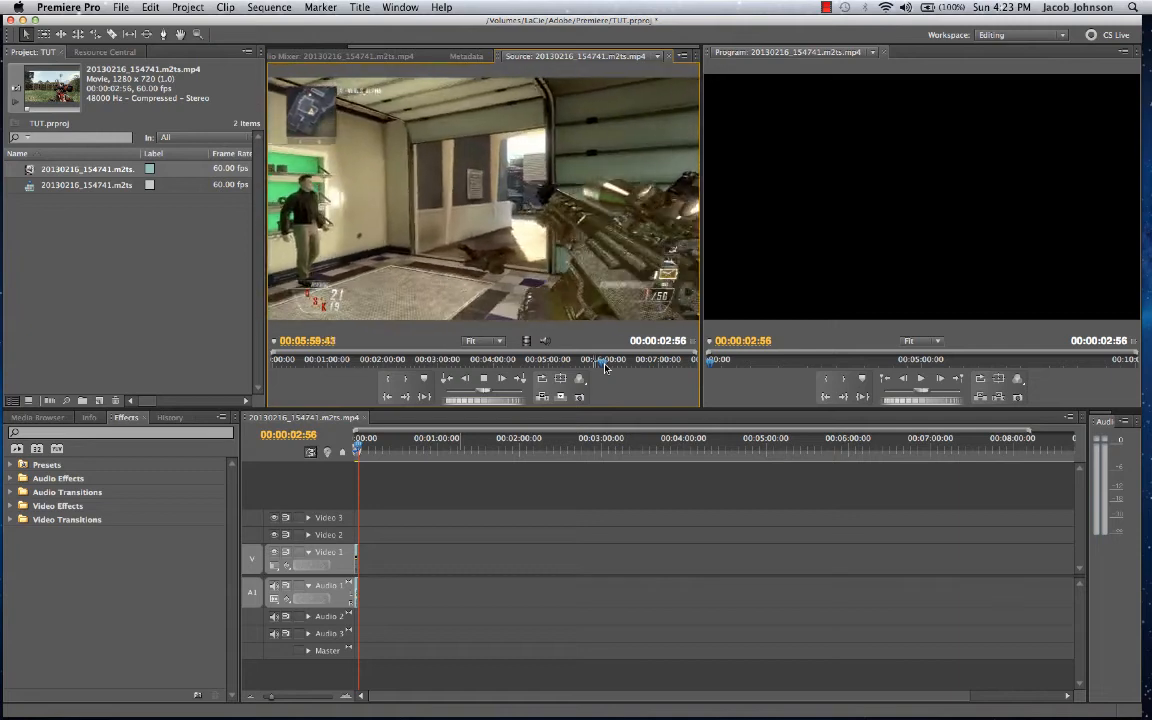
pyautogui.click(620, 364)
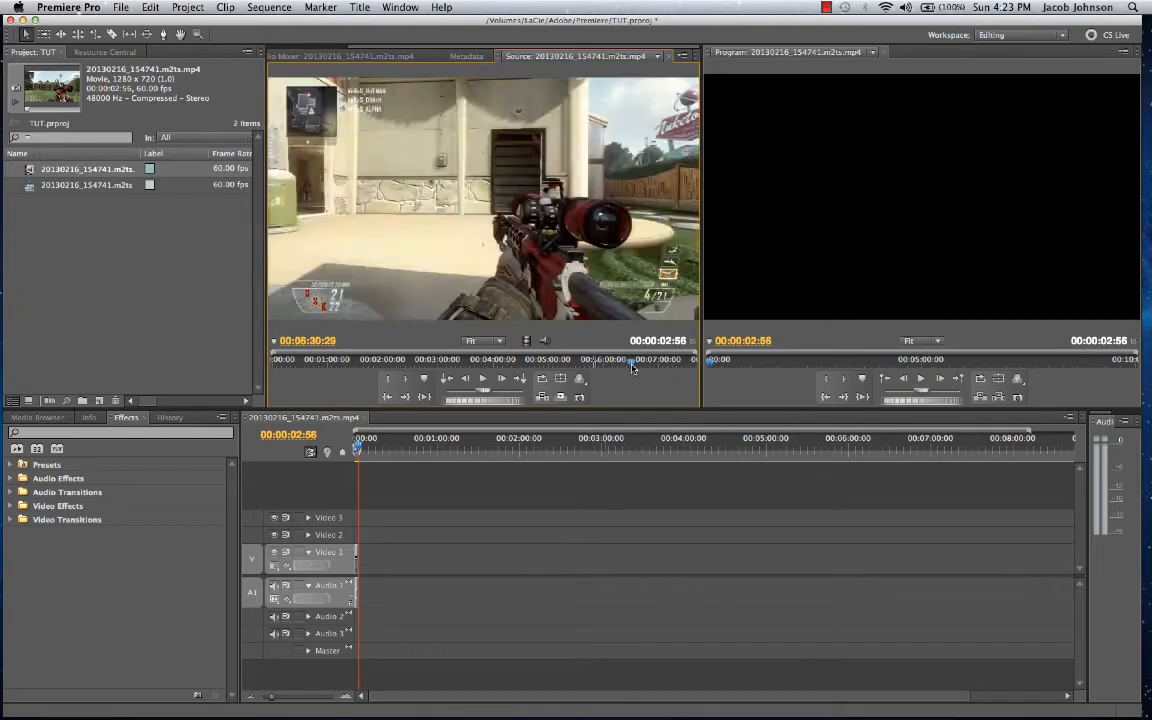
pyautogui.press('o')
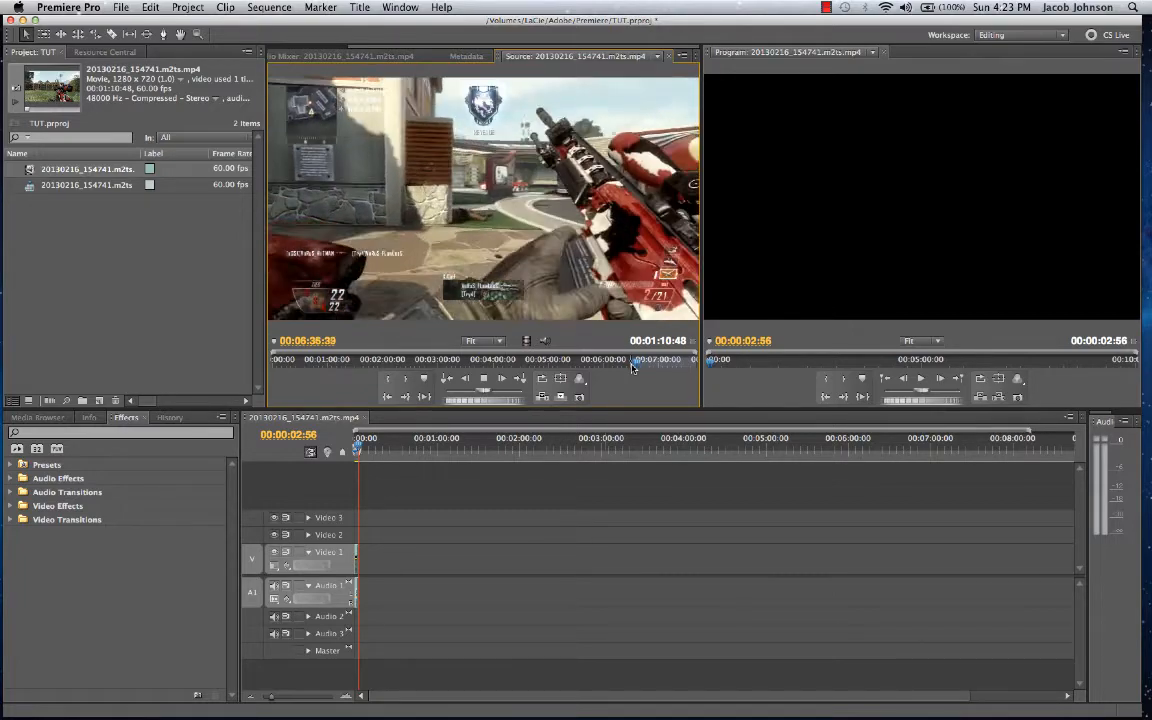
pyautogui.click(550, 394)
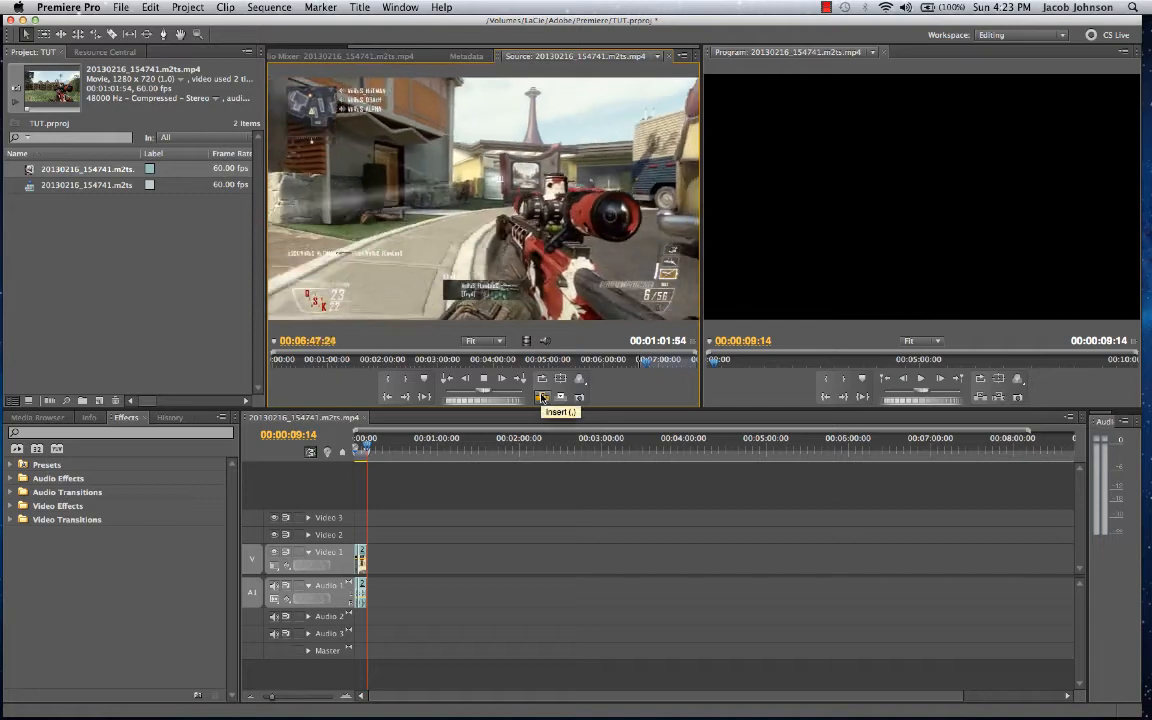
pyautogui.click(542, 398)
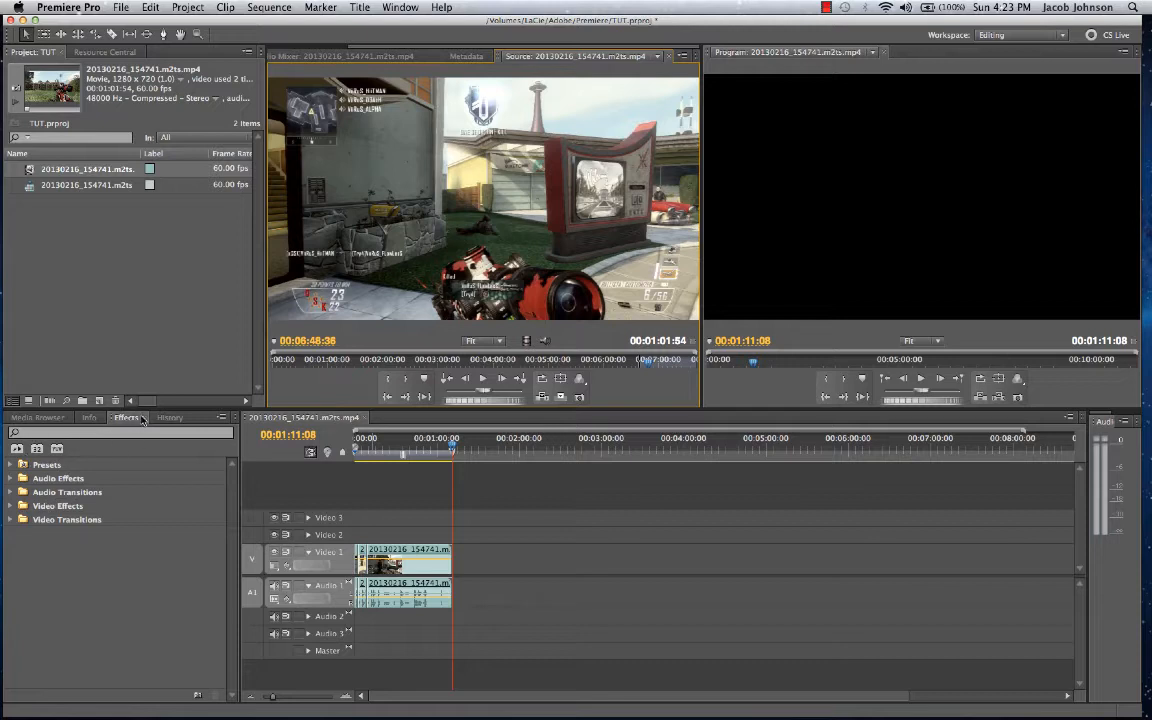
# - Apply the Center Split slide transition to the cut between the second and third clips on Video 1
pyautogui.click(12, 506)
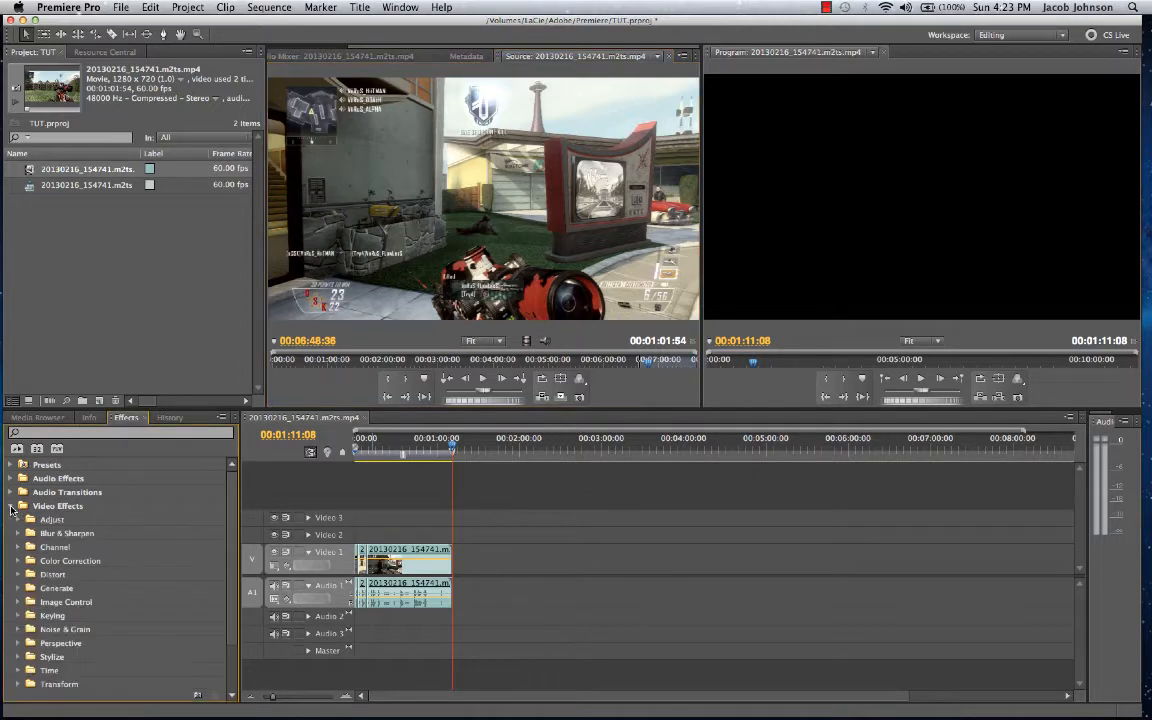
pyautogui.click(12, 506)
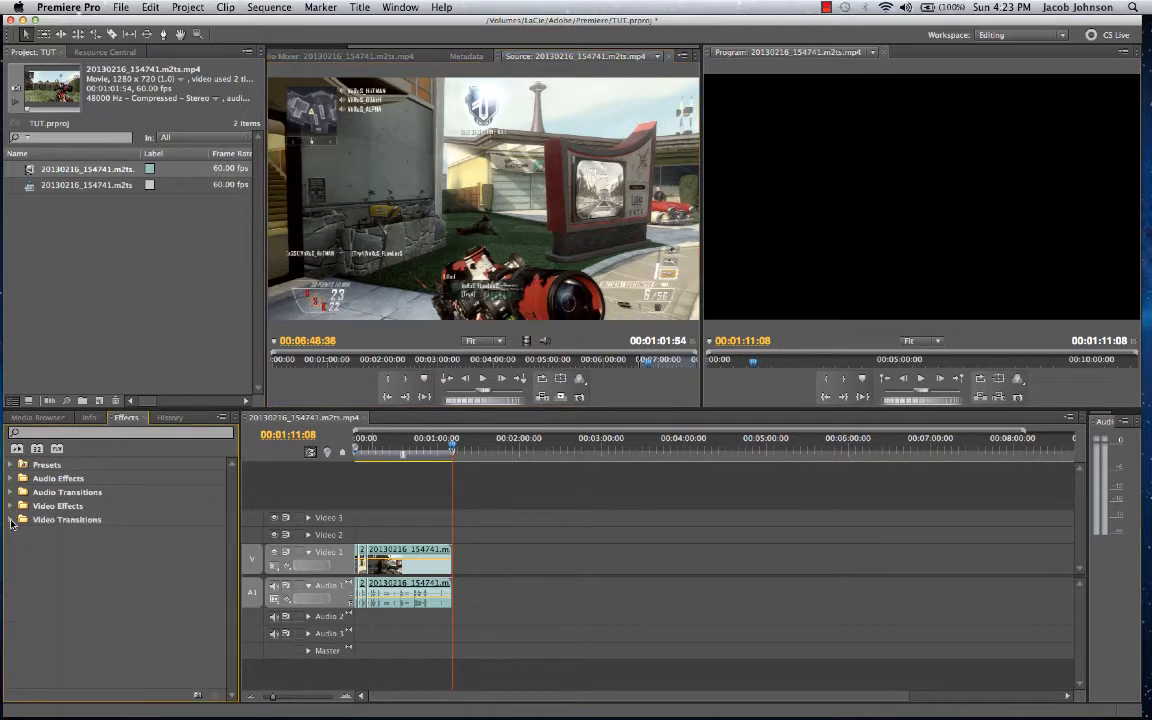
pyautogui.click(12, 520)
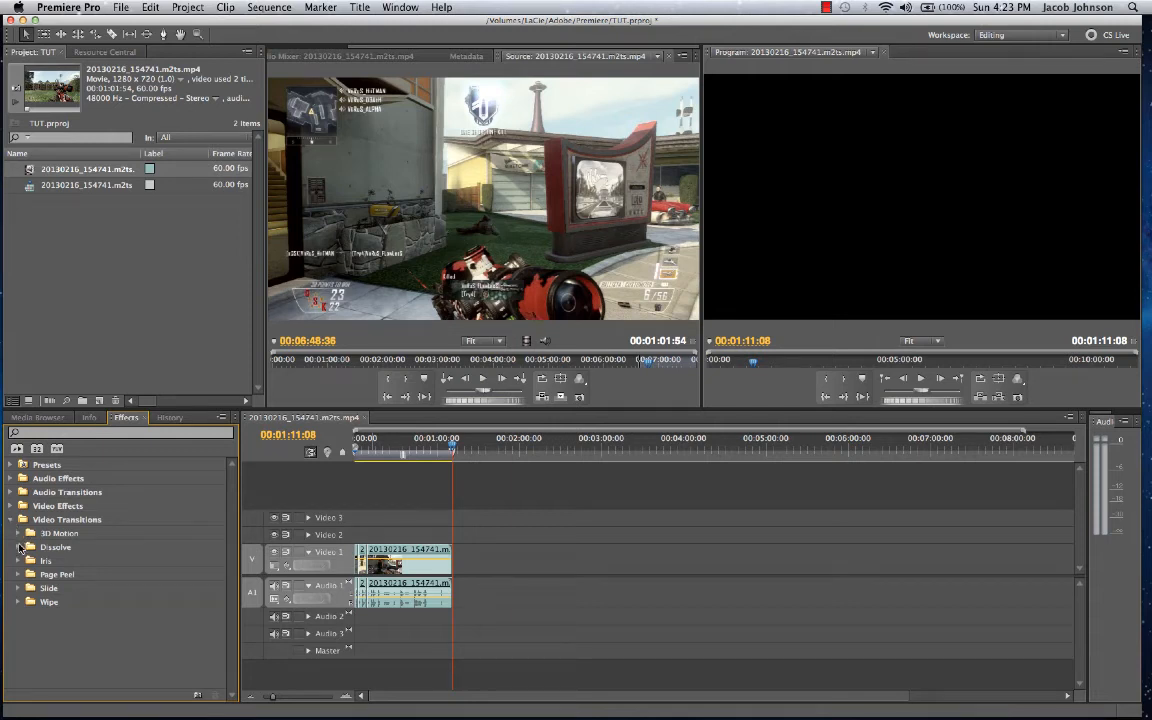
pyautogui.click(20, 588)
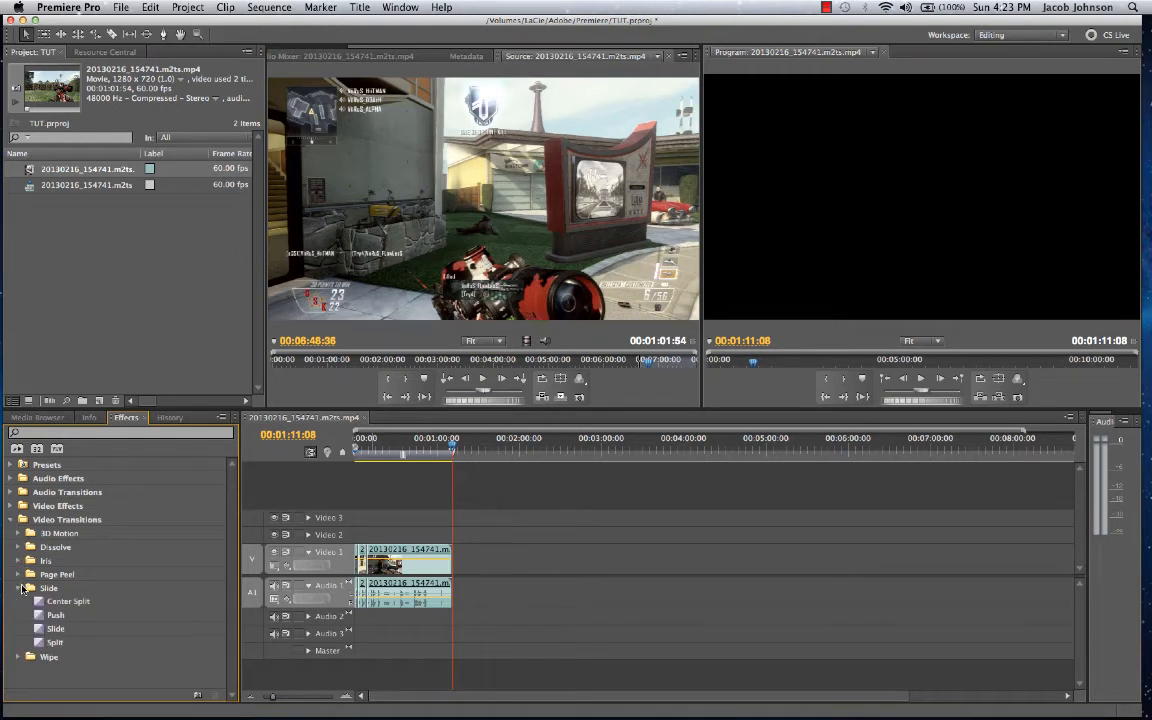
pyautogui.click(68, 603)
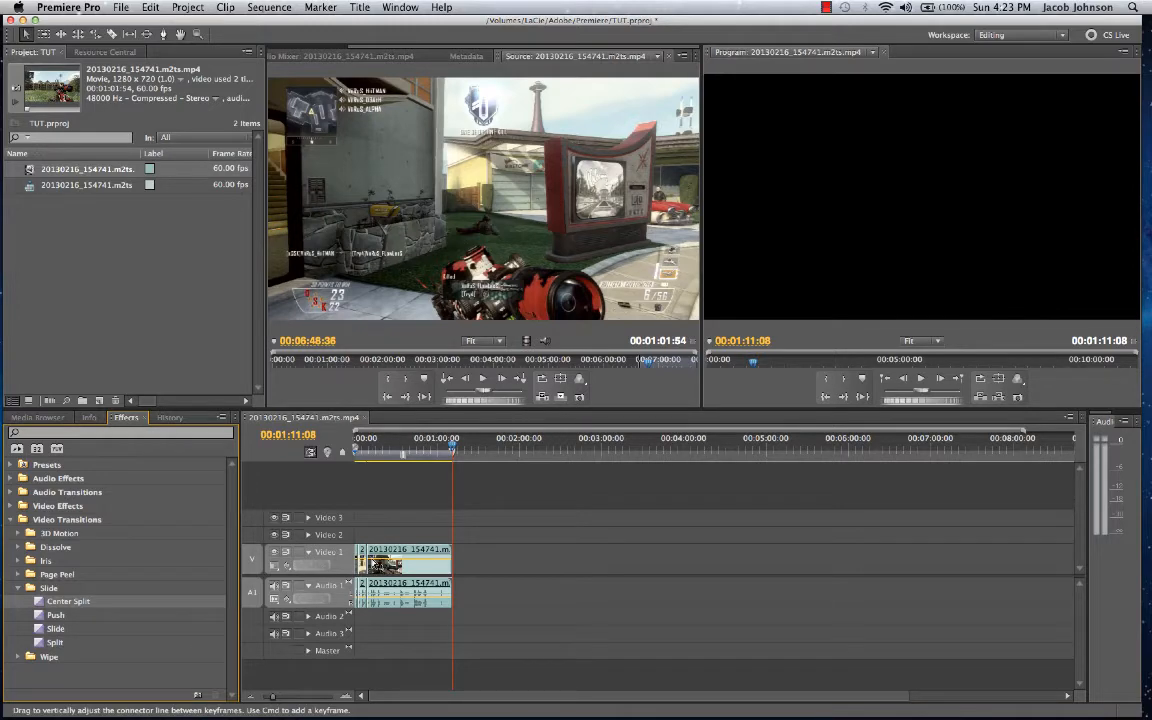
# - Preview the Center Split transition from 00:00:06:00 in the sequence and render the entire work area
pyautogui.click(363, 451)
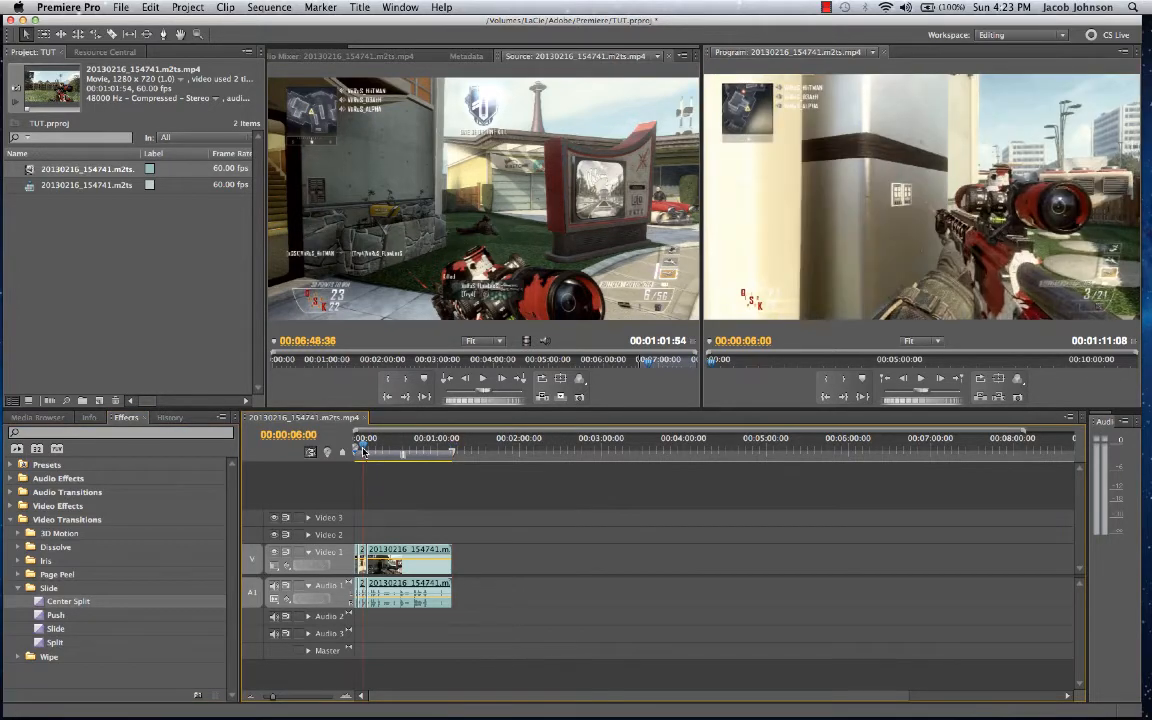
pyautogui.press('space')
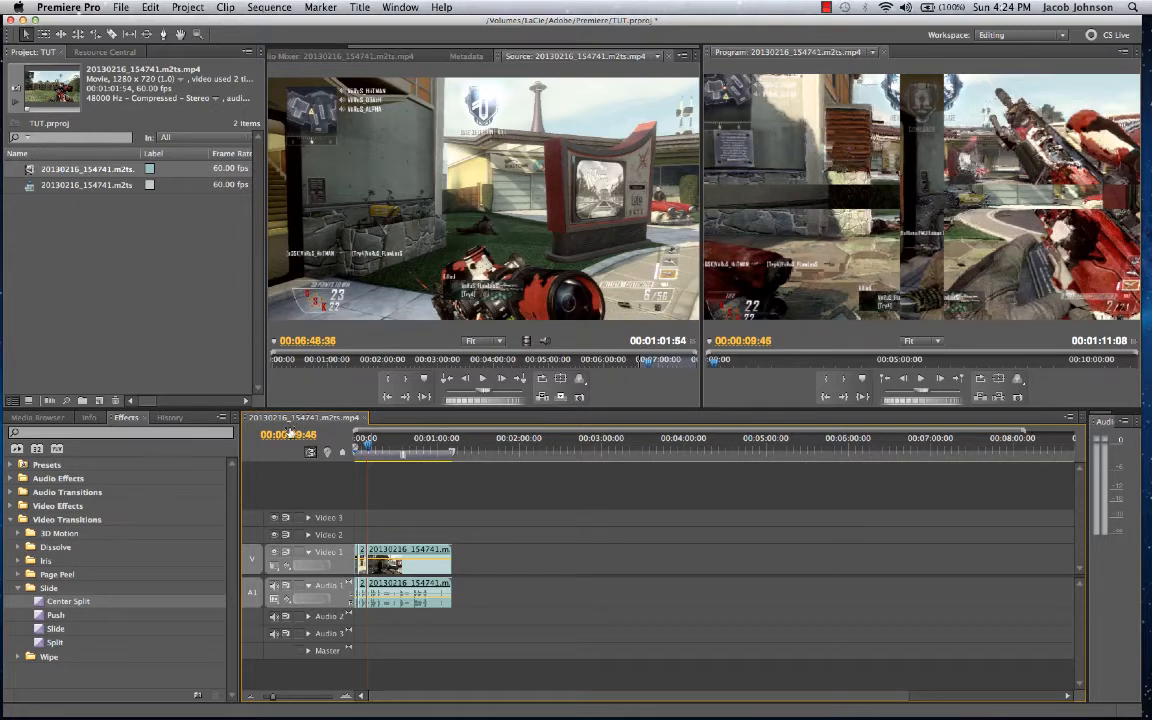
pyautogui.click(318, 7)
pyautogui.moveTo(258, 6)
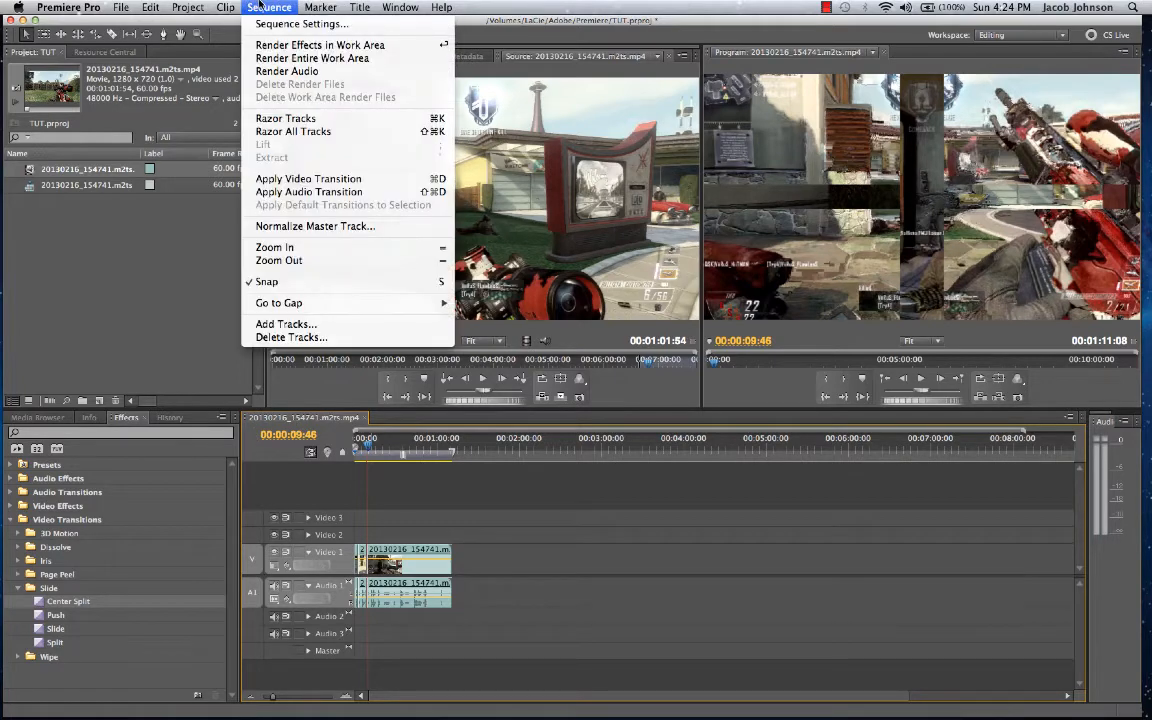
pyautogui.click(284, 60)
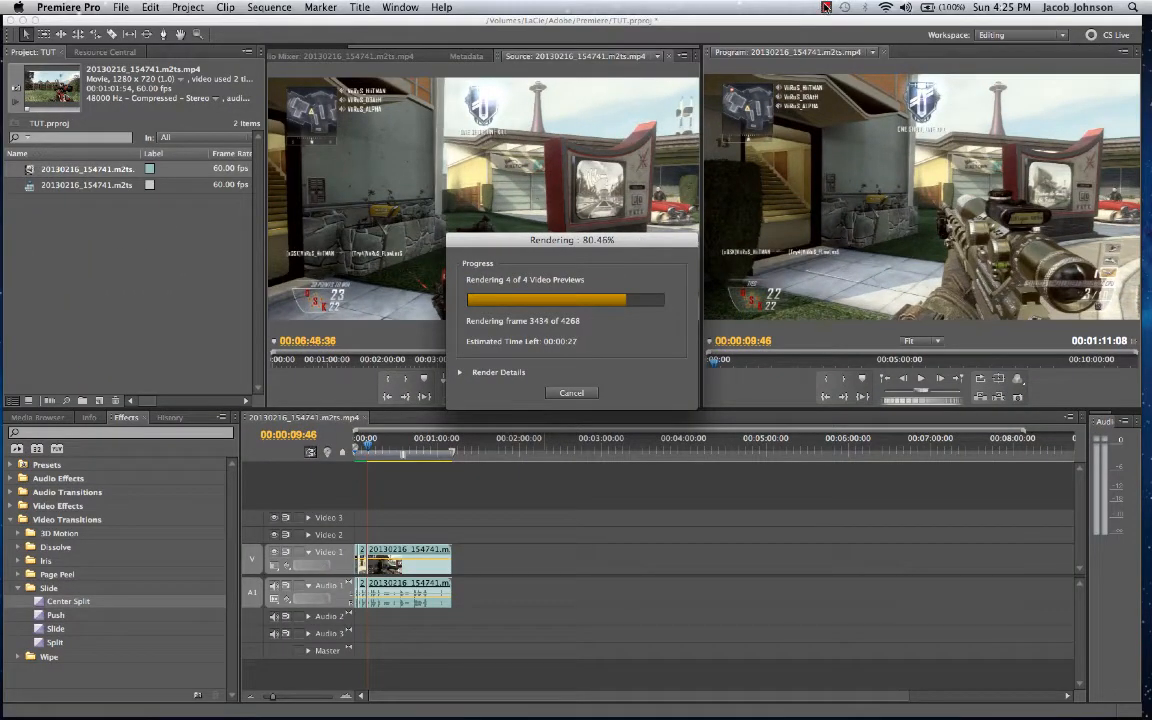
pyautogui.click(826, 7)
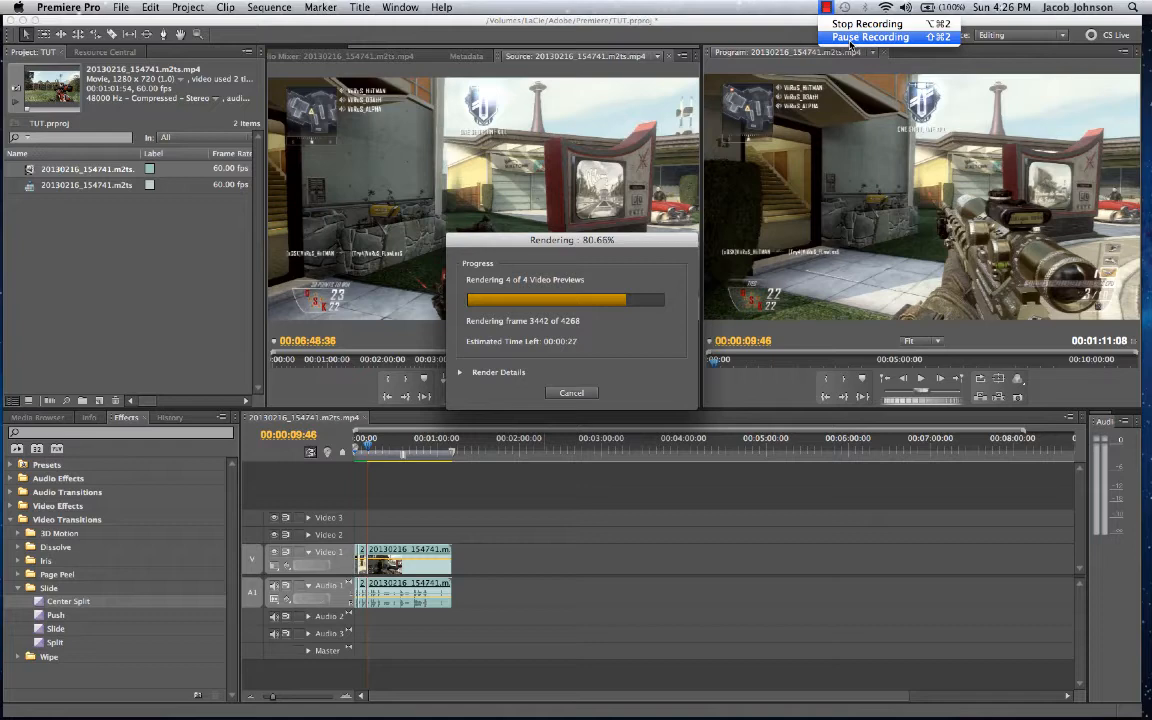
pyautogui.click(851, 38)
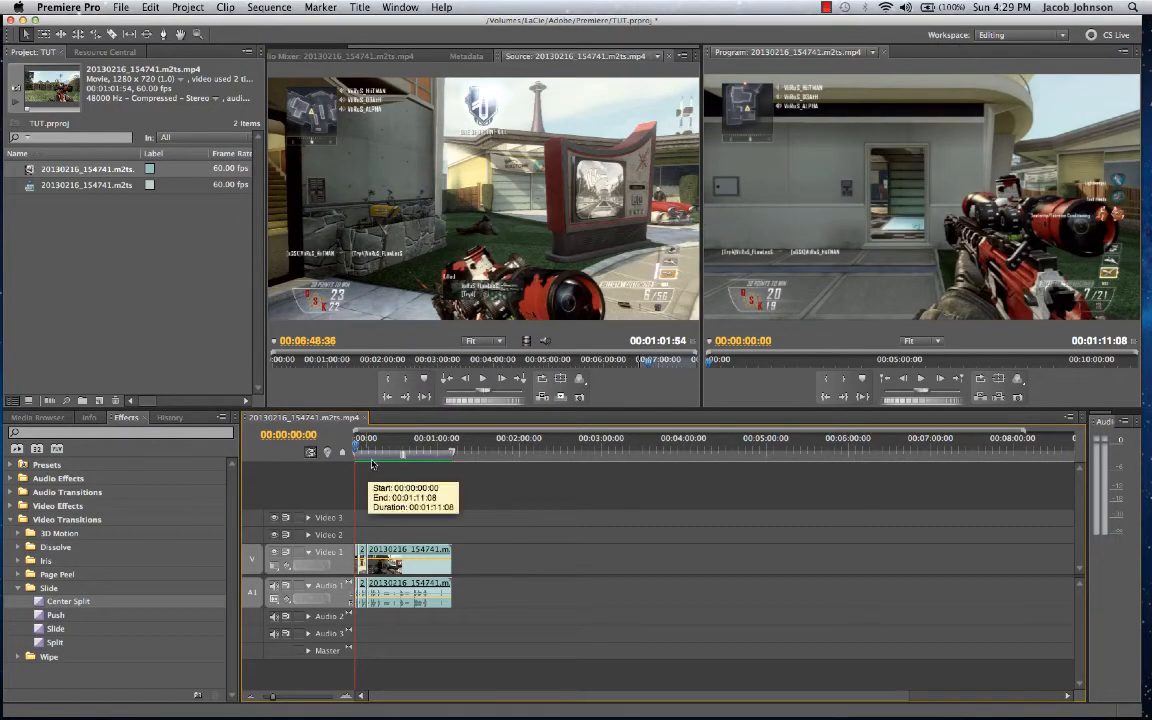
# - Play back the rendered sequence from its start and replay the passage with the Center Split transition
pyautogui.press('space')
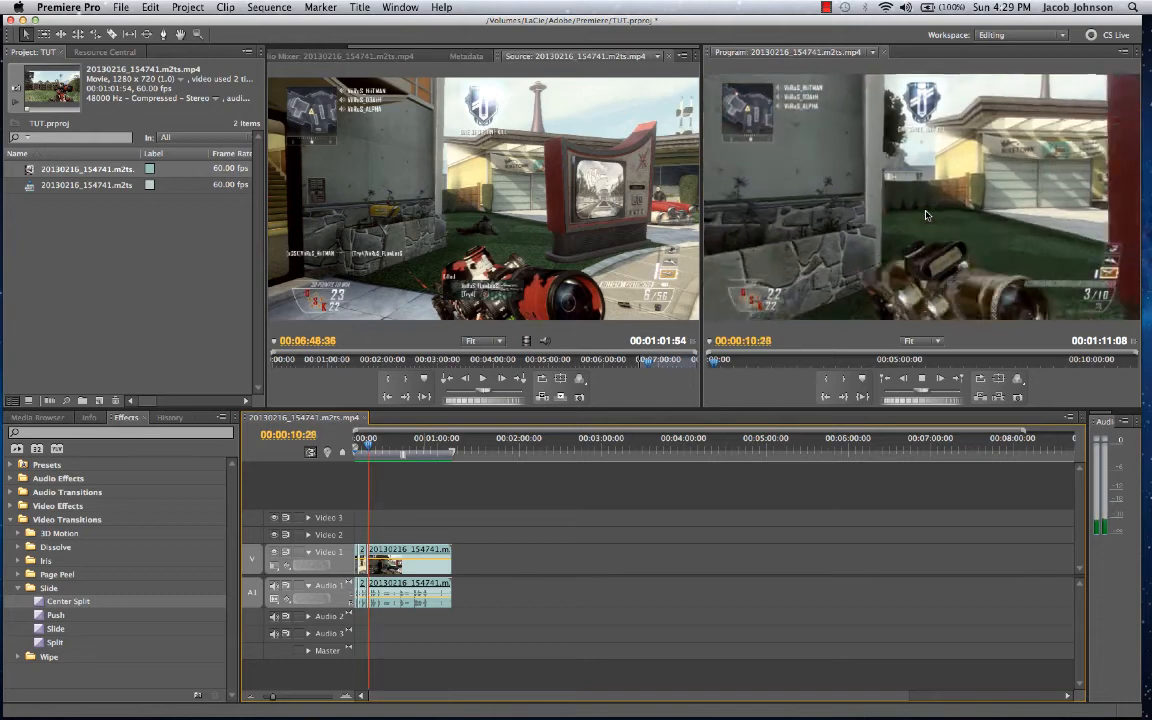
pyautogui.press('space')
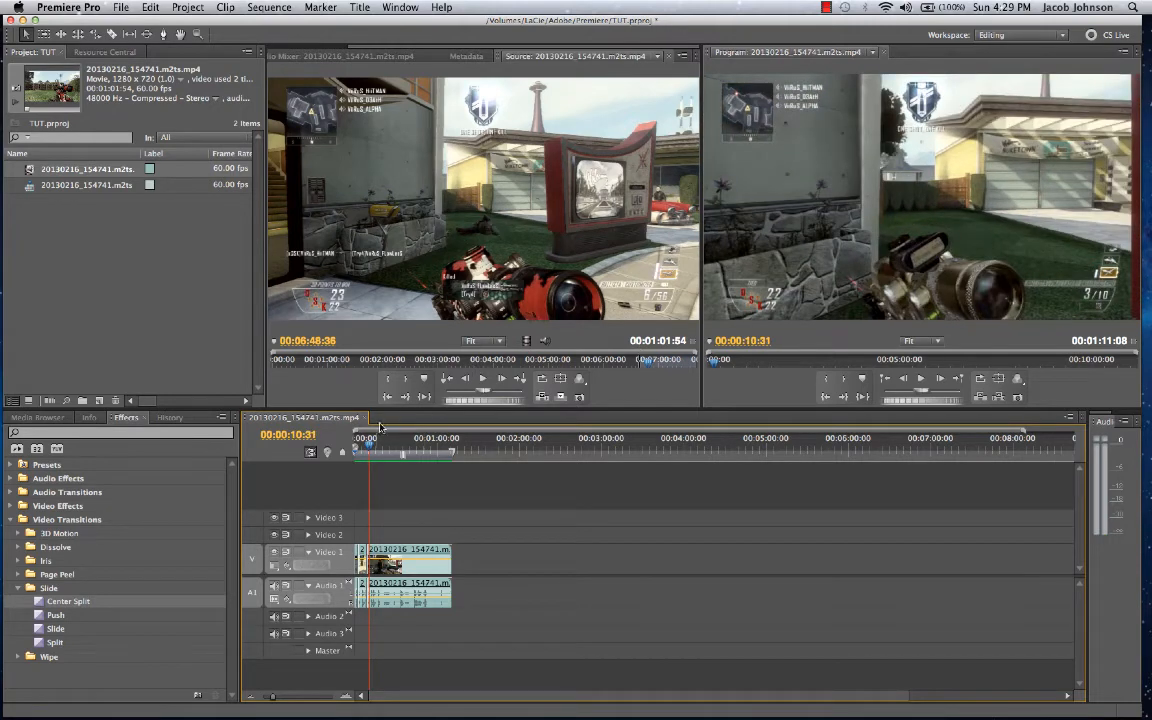
pyautogui.click(360, 449)
pyautogui.press('space')
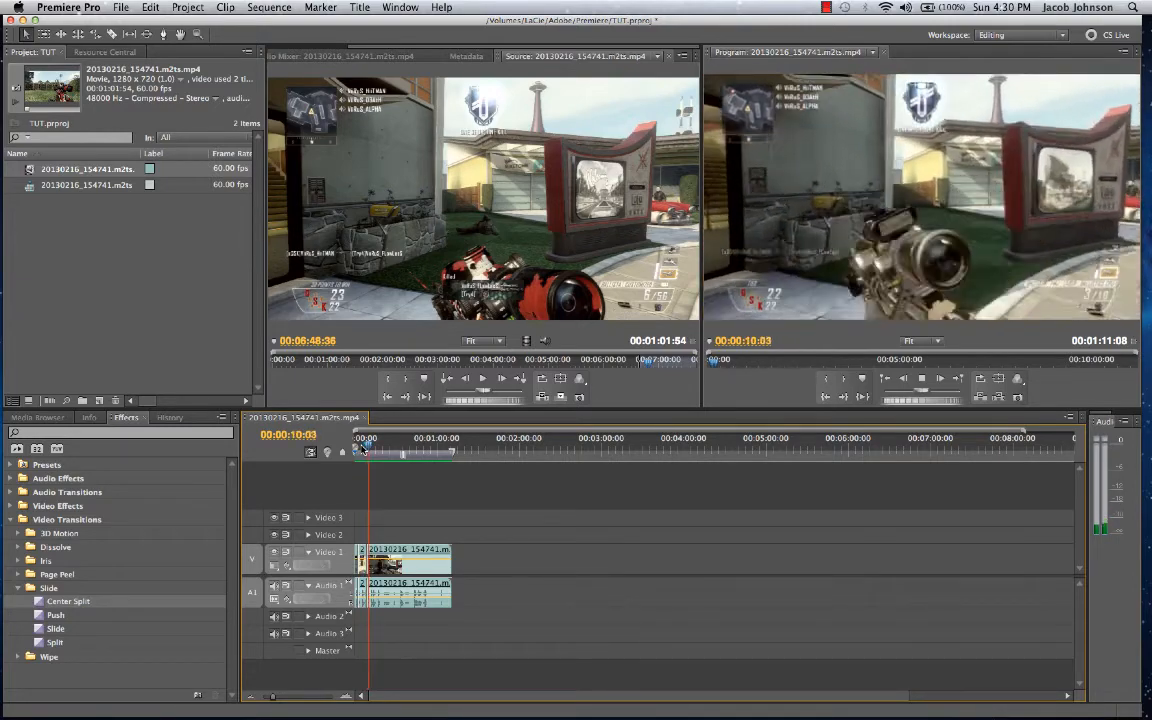
pyautogui.press('space')
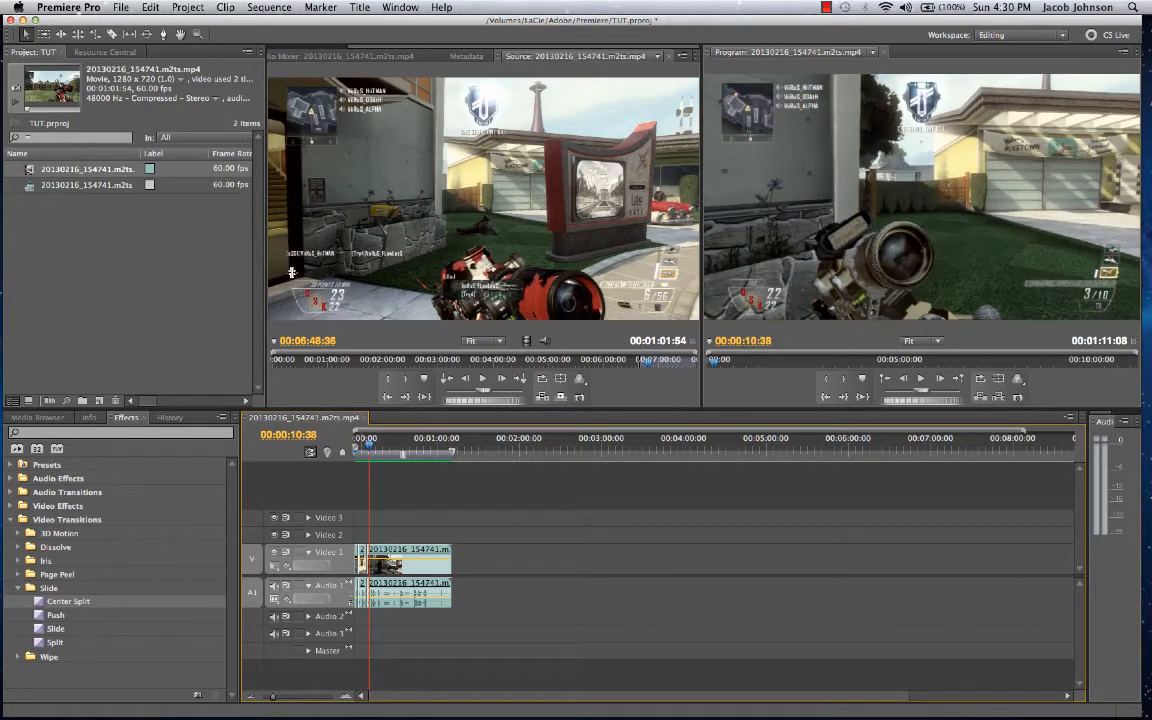
# - Collapse the Slide transitions folder and make the edited sequence's timeline active
pyautogui.click(27, 588)
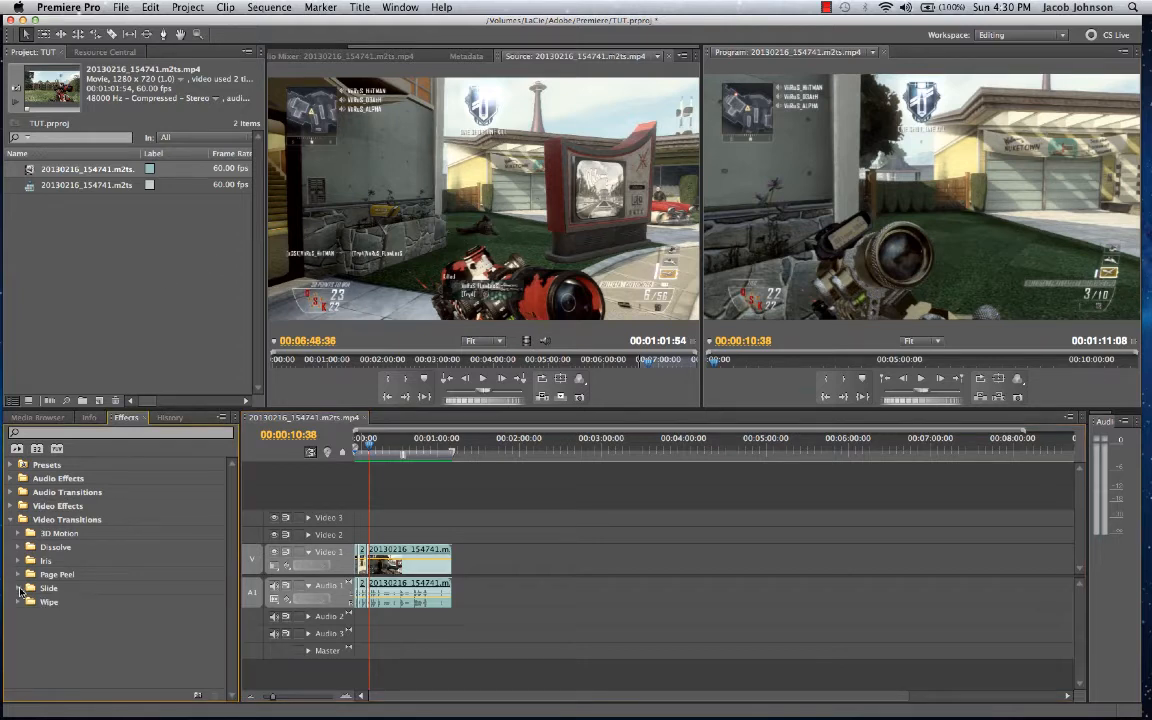
pyautogui.click(1025, 37)
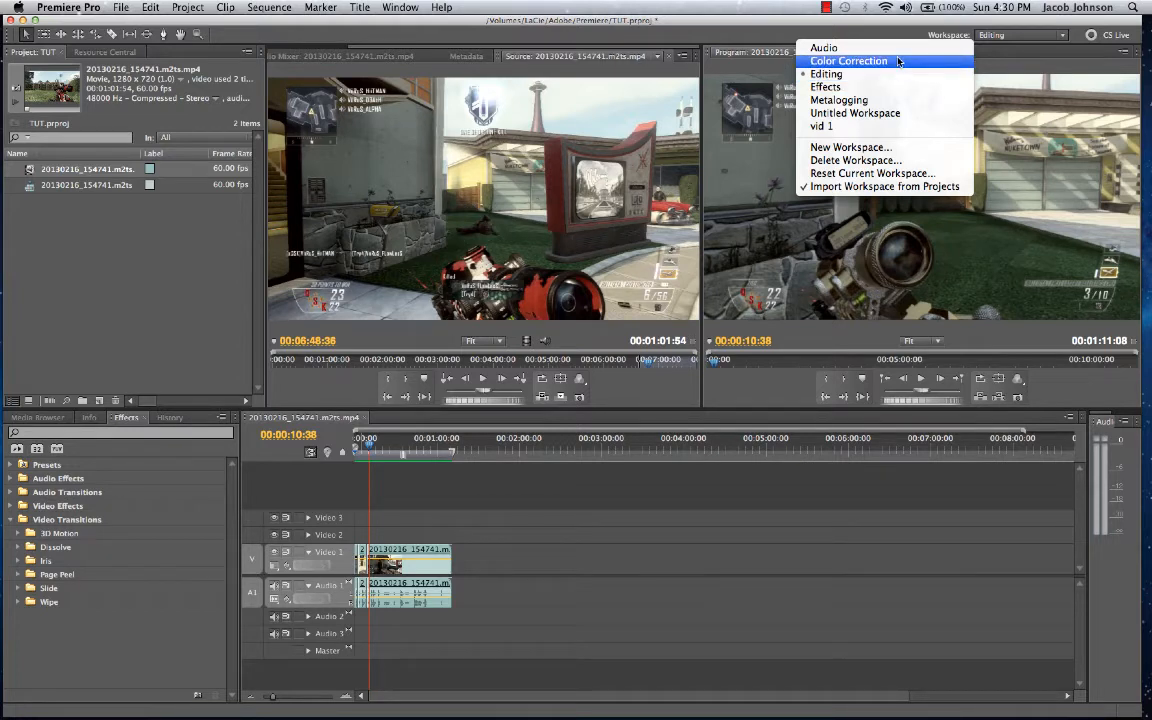
pyautogui.click(954, 30)
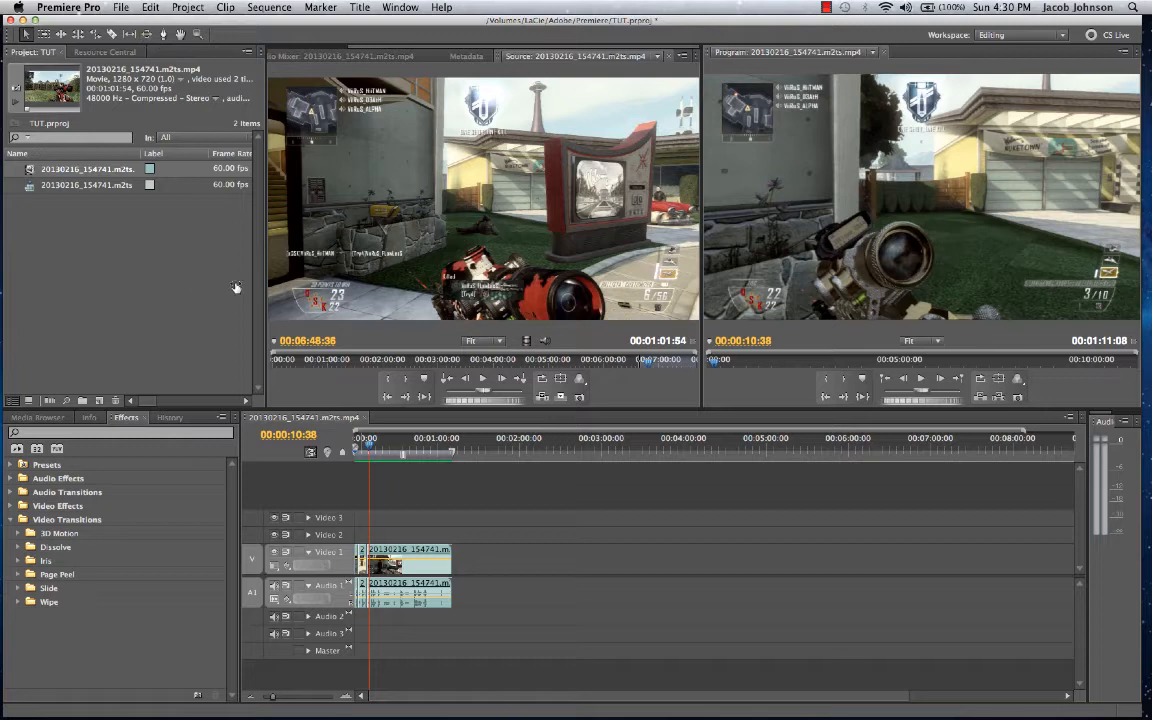
pyautogui.click(342, 469)
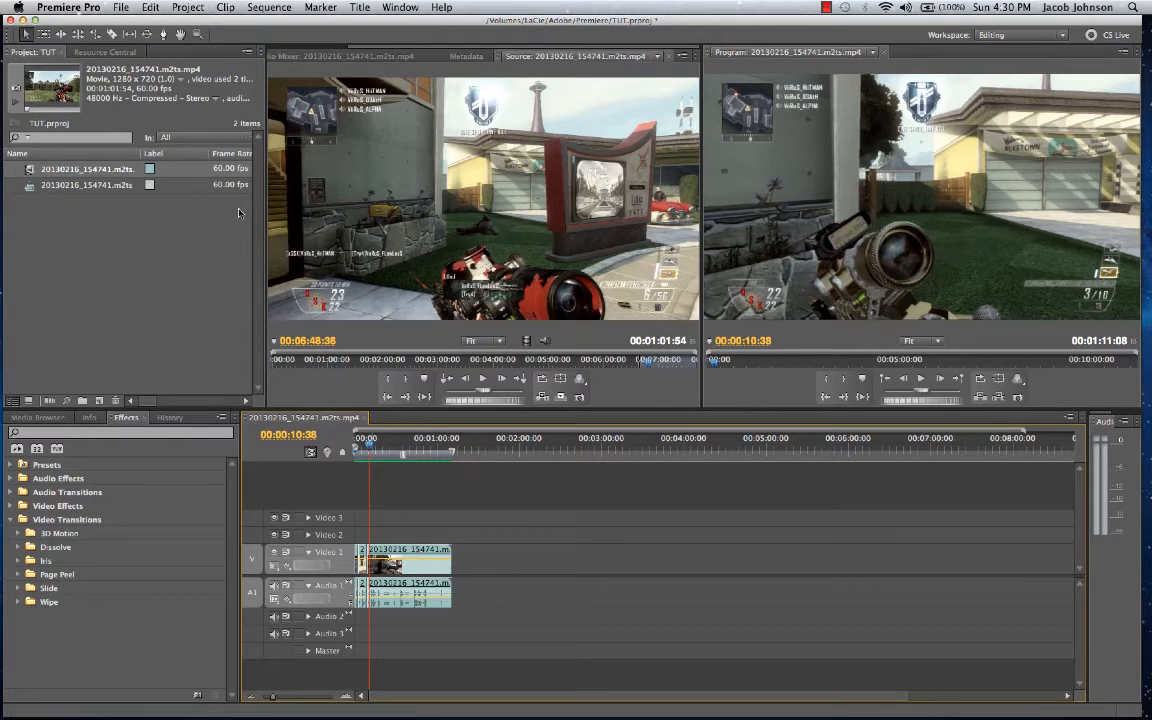
# - Open the media export settings for the sequence and set the video frame rate to 60 fps
pyautogui.click(124, 7)
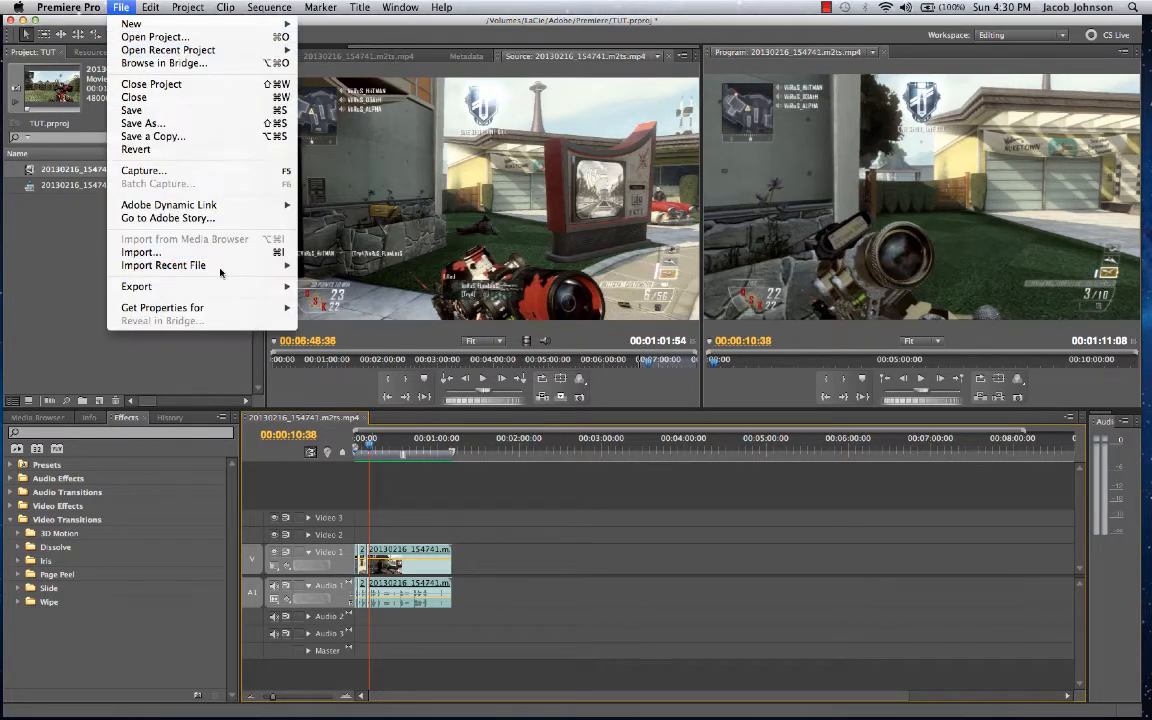
pyautogui.moveTo(224, 289)
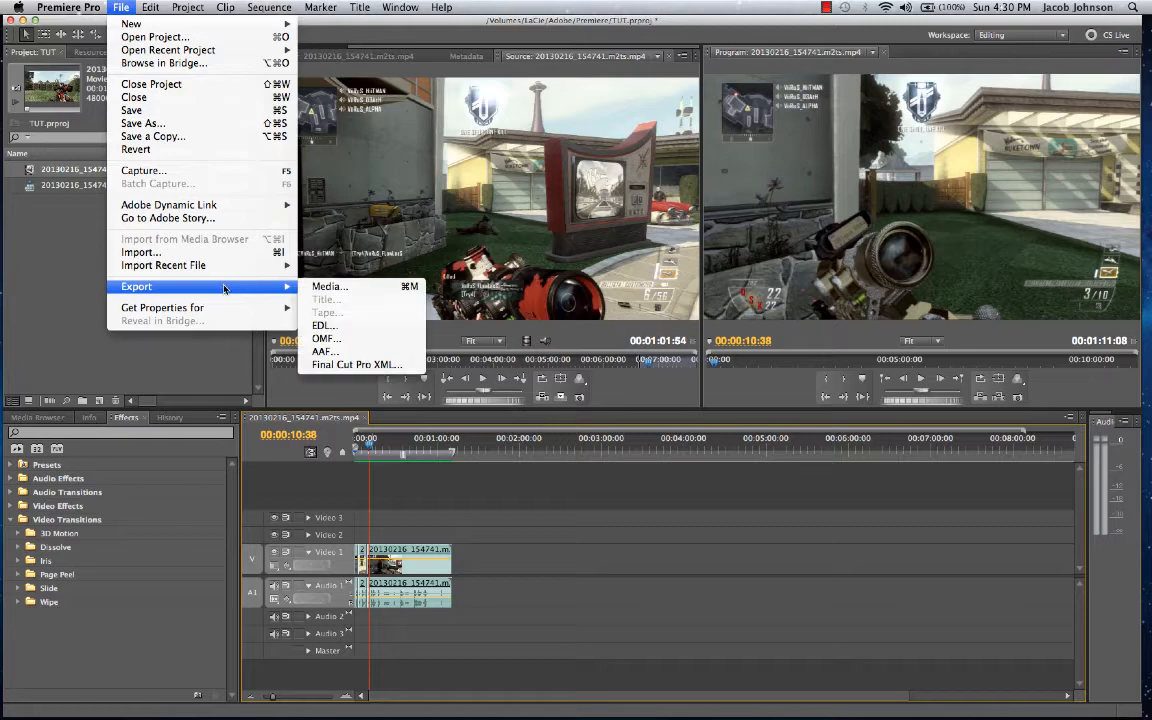
pyautogui.click(331, 287)
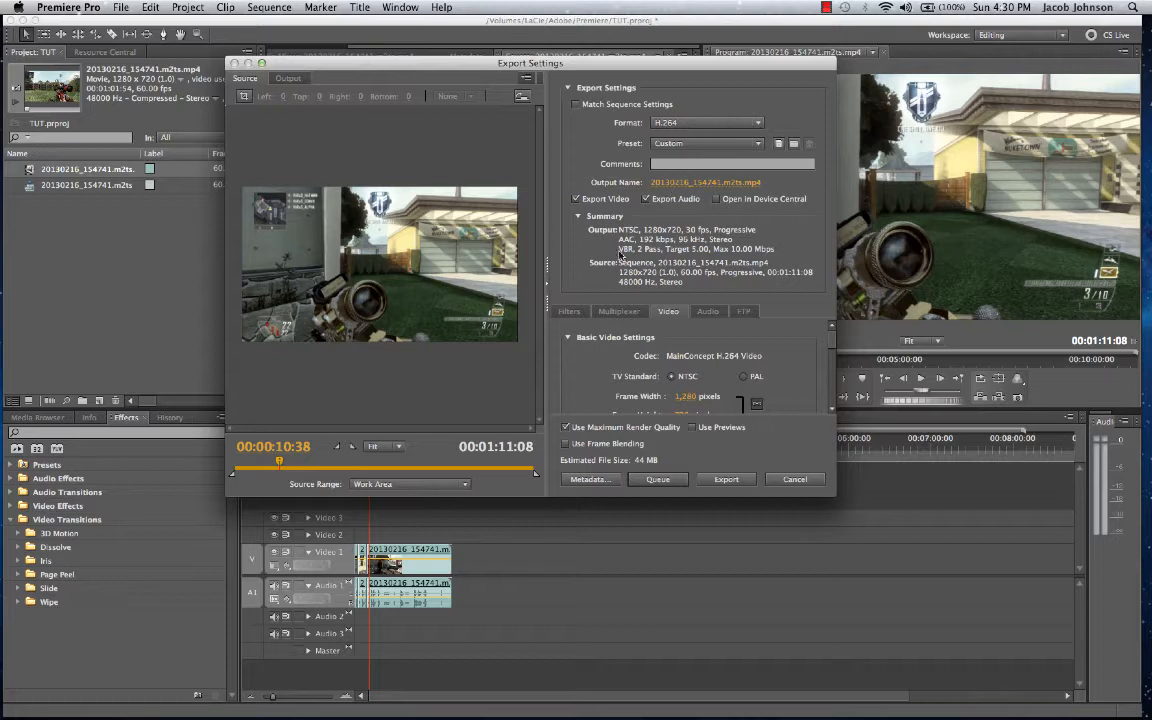
pyautogui.scroll(-2, 603, 375)
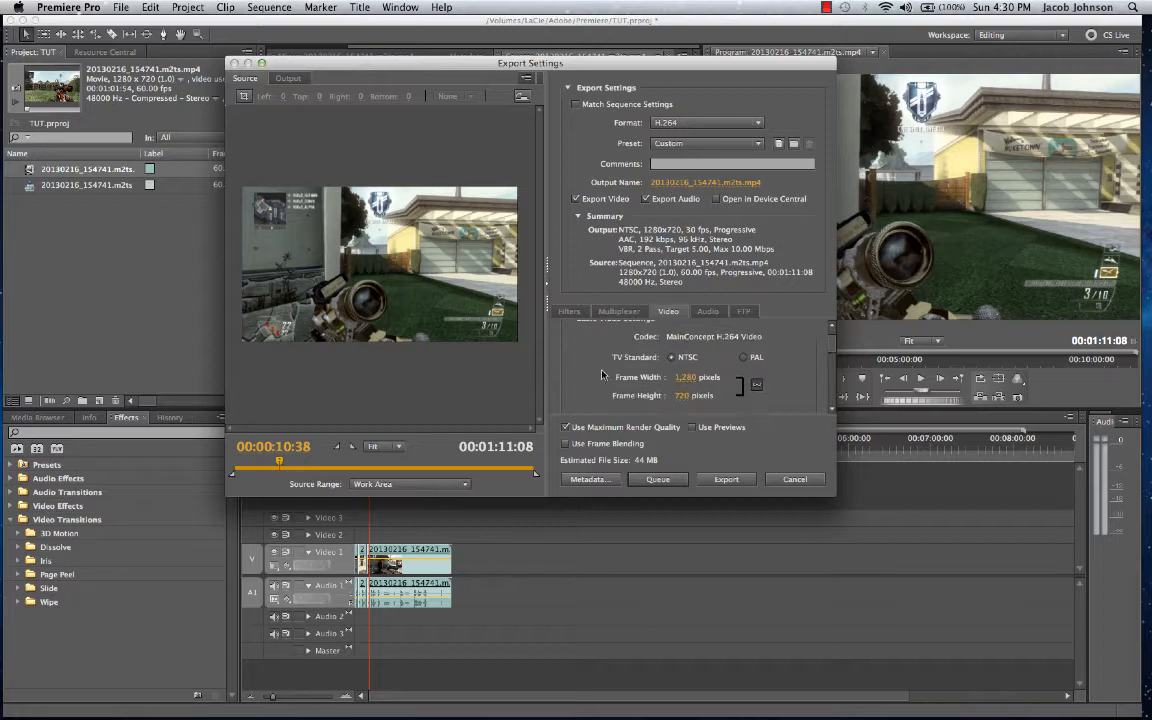
pyautogui.scroll(-1, 603, 375)
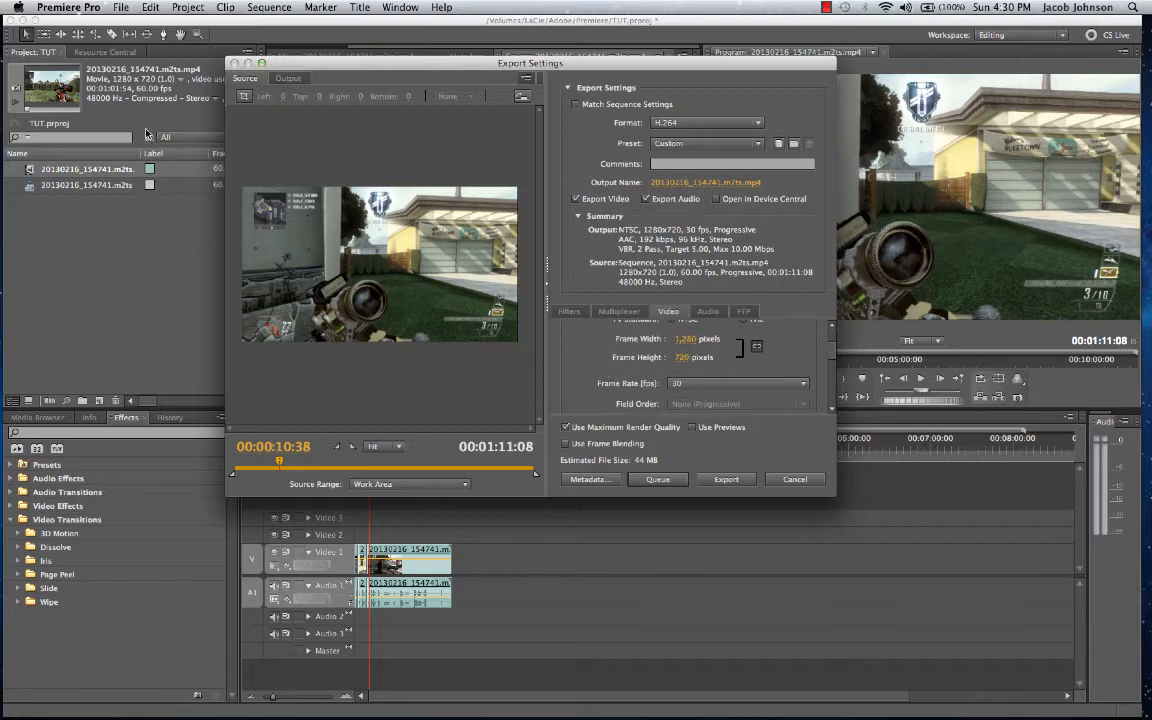
pyautogui.click(690, 383)
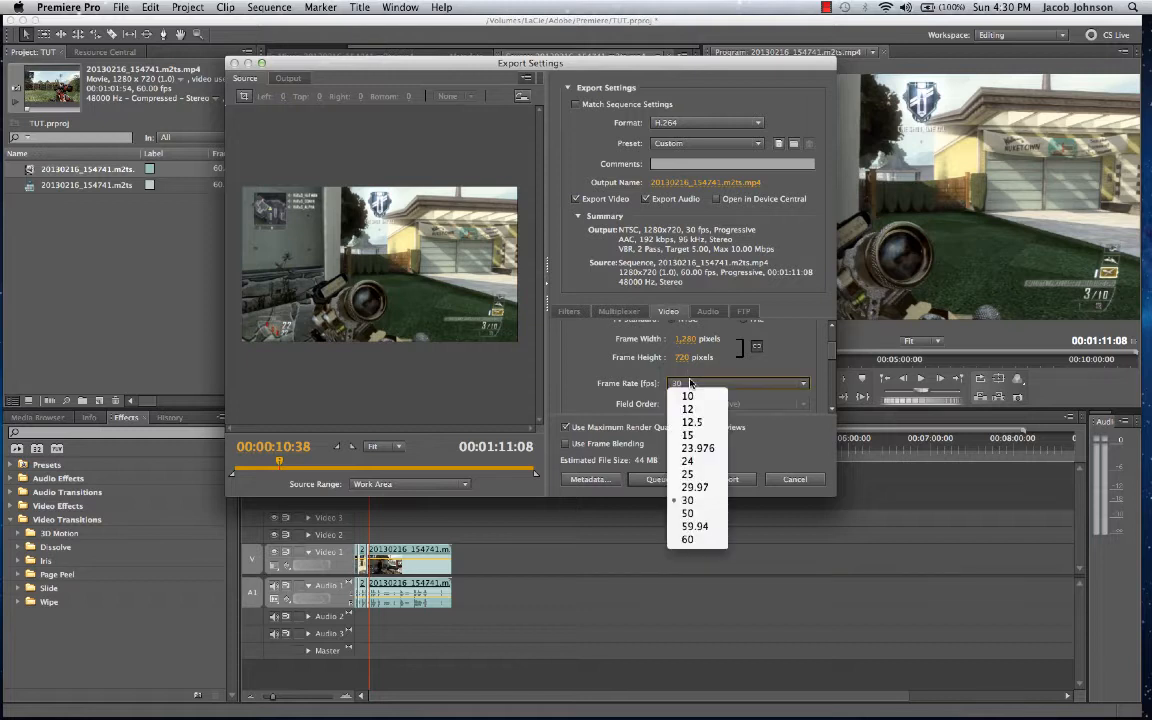
pyautogui.click(690, 537)
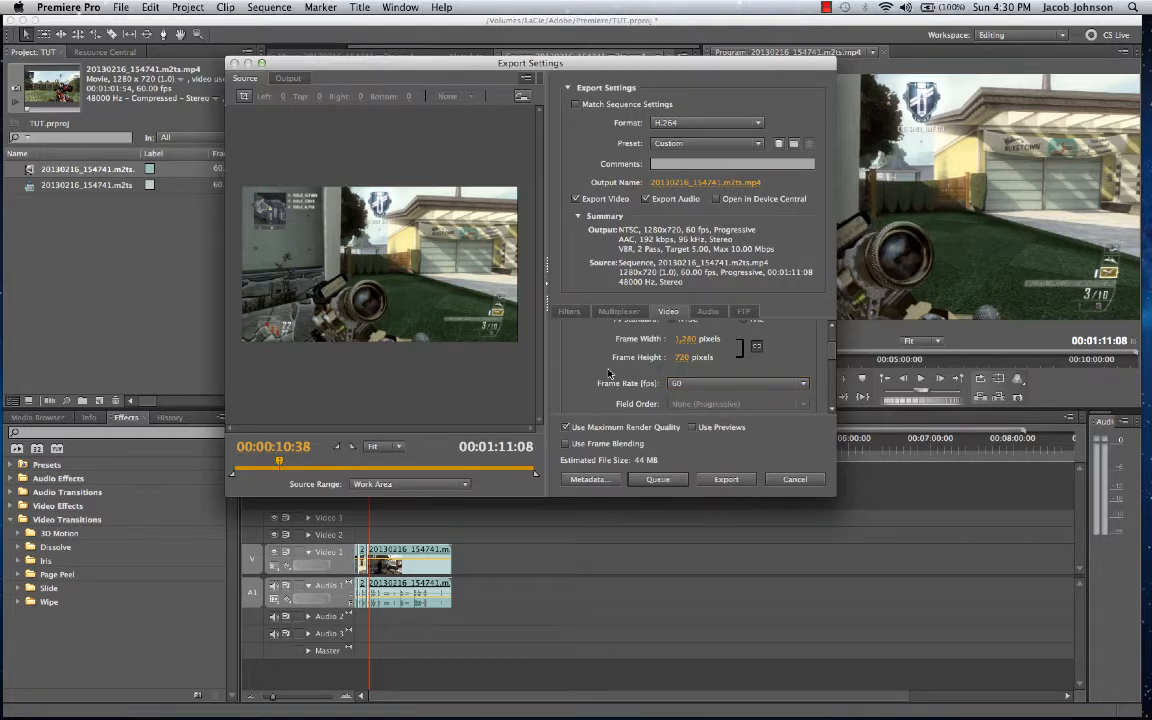
# - Select VBR, 2 Pass as the bitrate encoding for the exported video
pyautogui.scroll(-3, 600, 370)
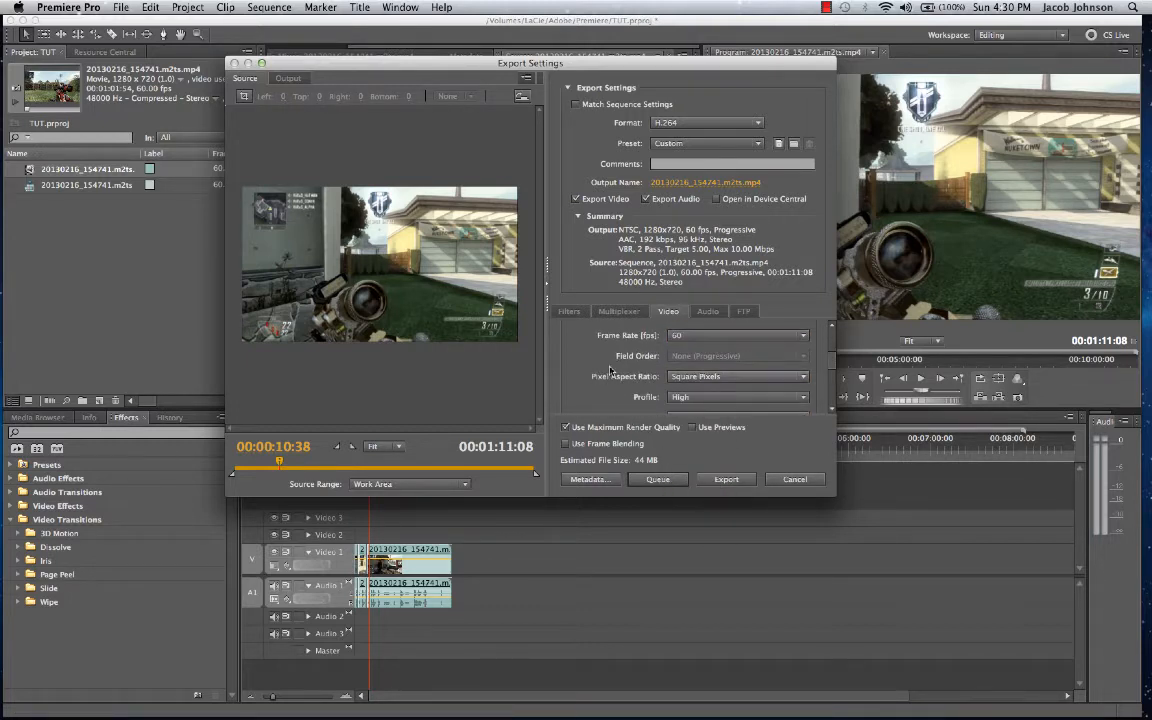
pyautogui.scroll(-1, 622, 340)
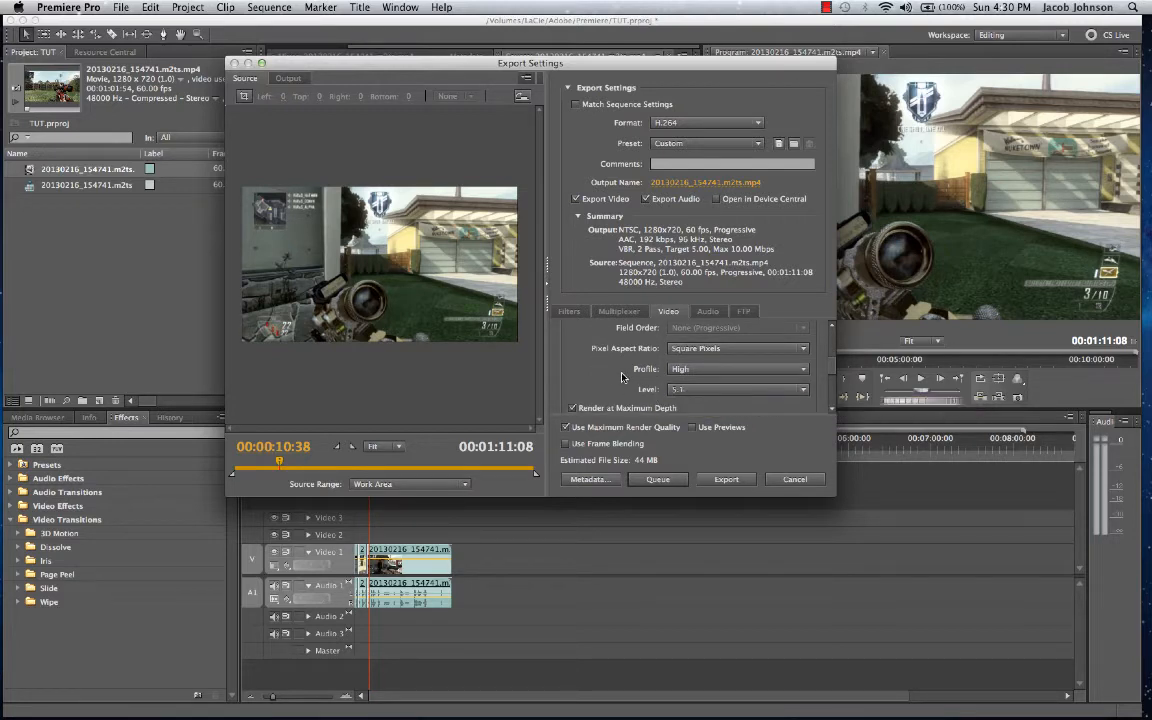
pyautogui.scroll(-3, 615, 370)
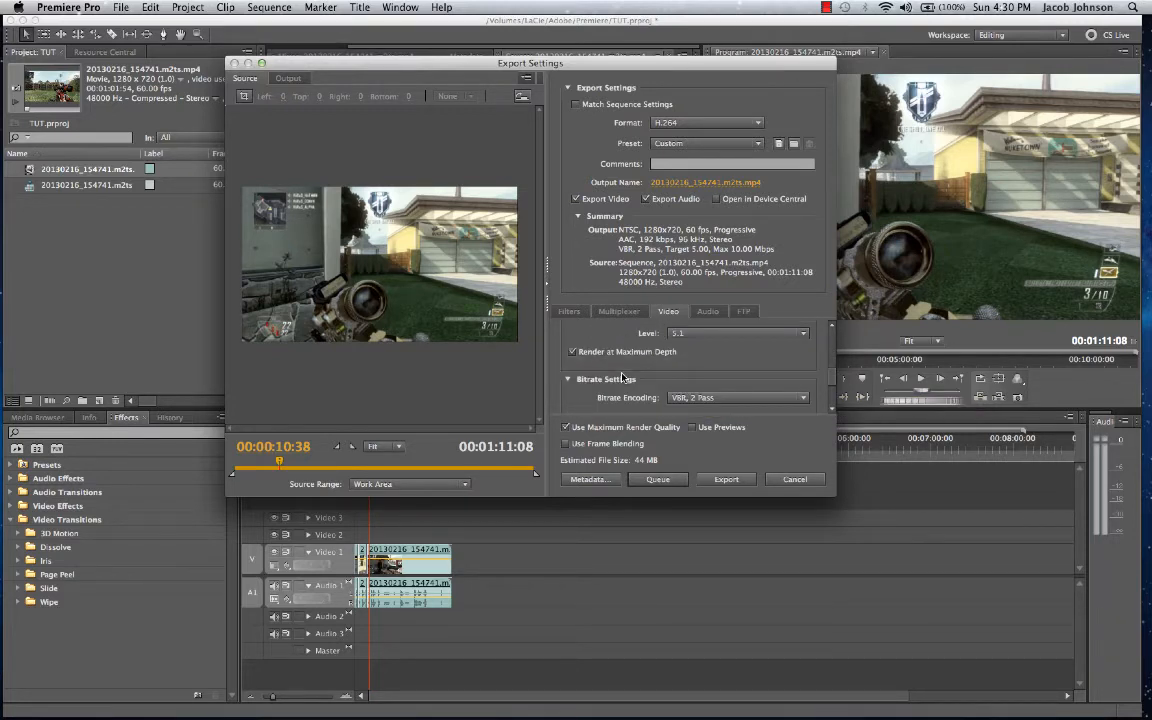
pyautogui.scroll(-2, 613, 362)
pyautogui.click(686, 356)
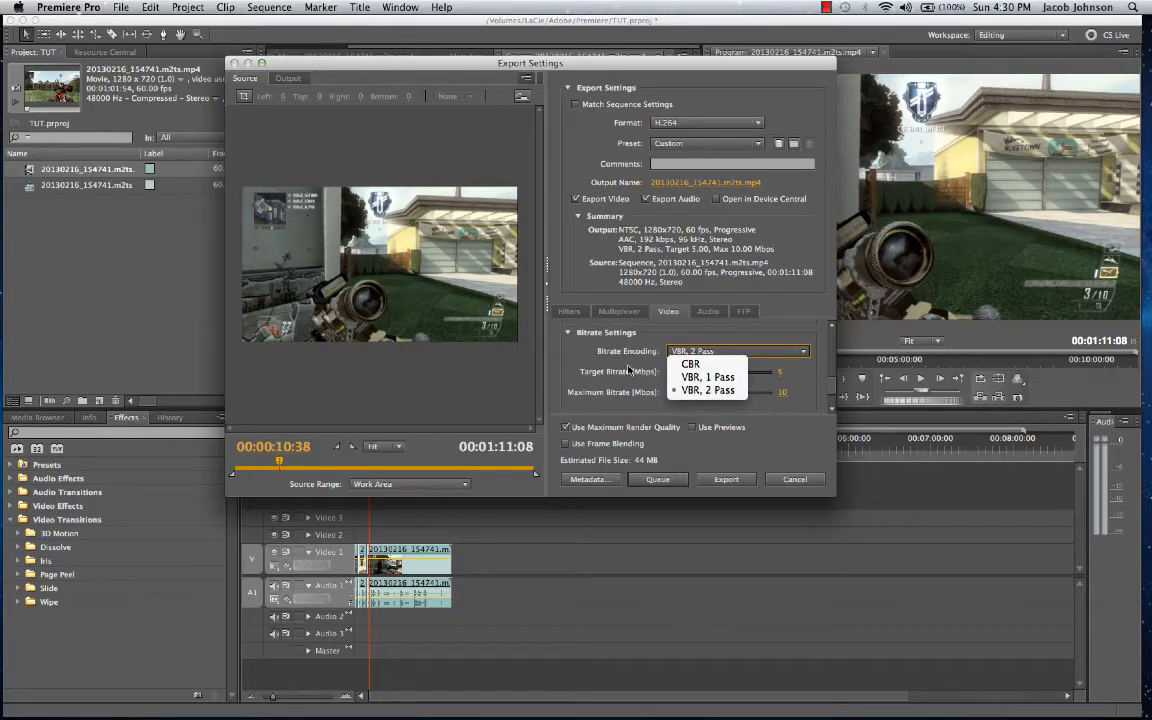
pyautogui.click(728, 390)
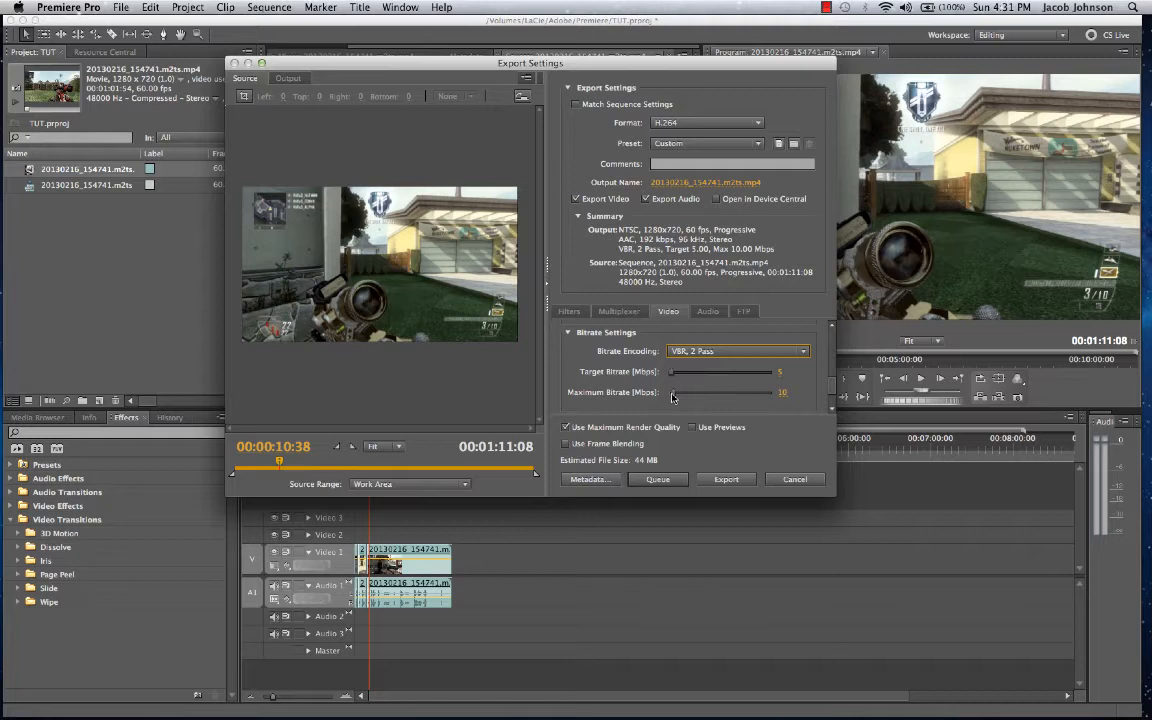
# - Set the maximum video bitrate of the export to 14 Mbps
pyautogui.moveTo(3, 156)
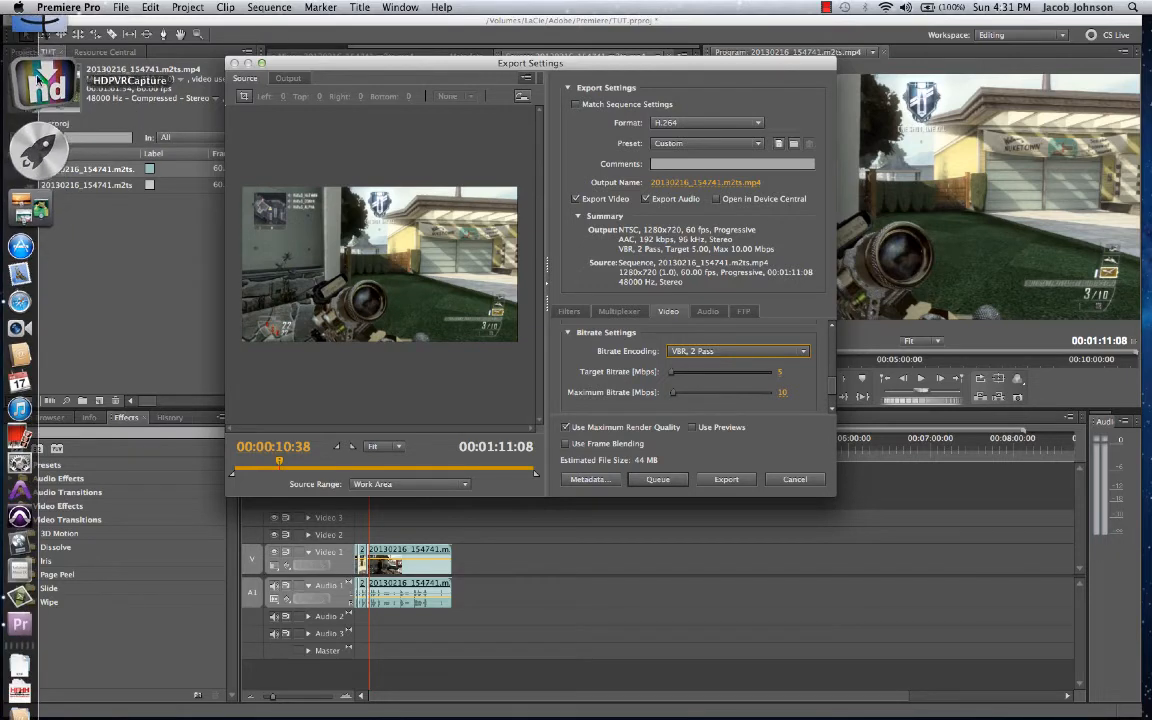
pyautogui.click(50, 85)
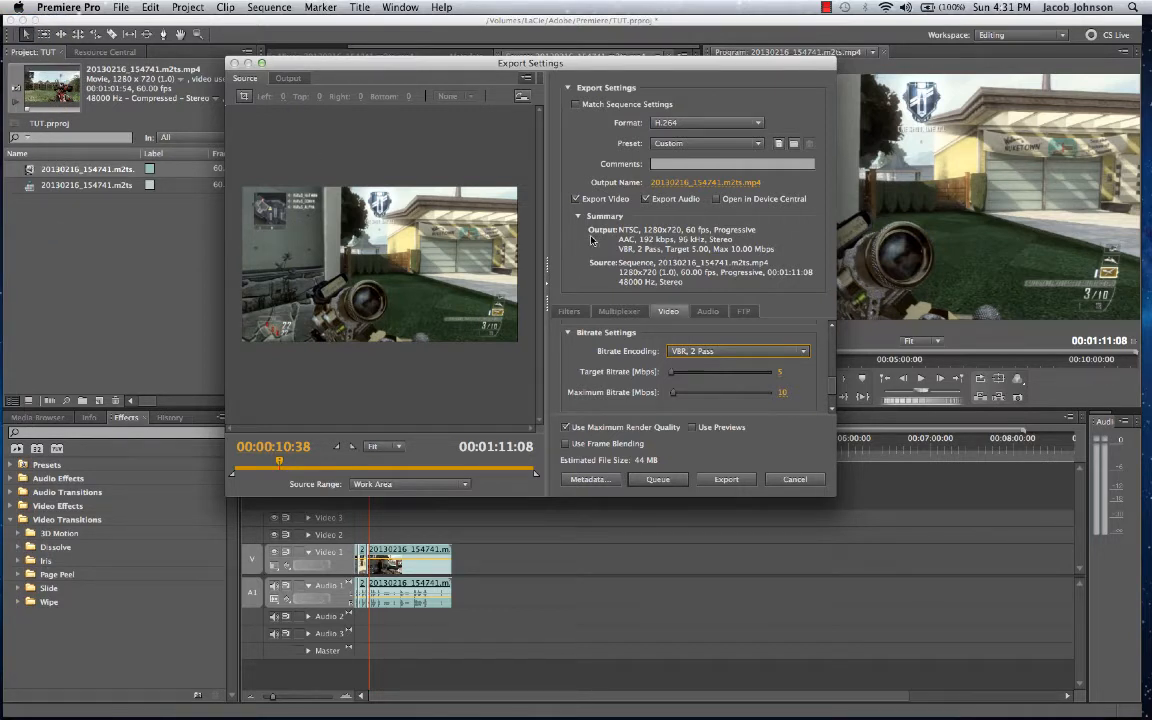
pyautogui.moveTo(674, 395); pyautogui.dragTo(674, 397)
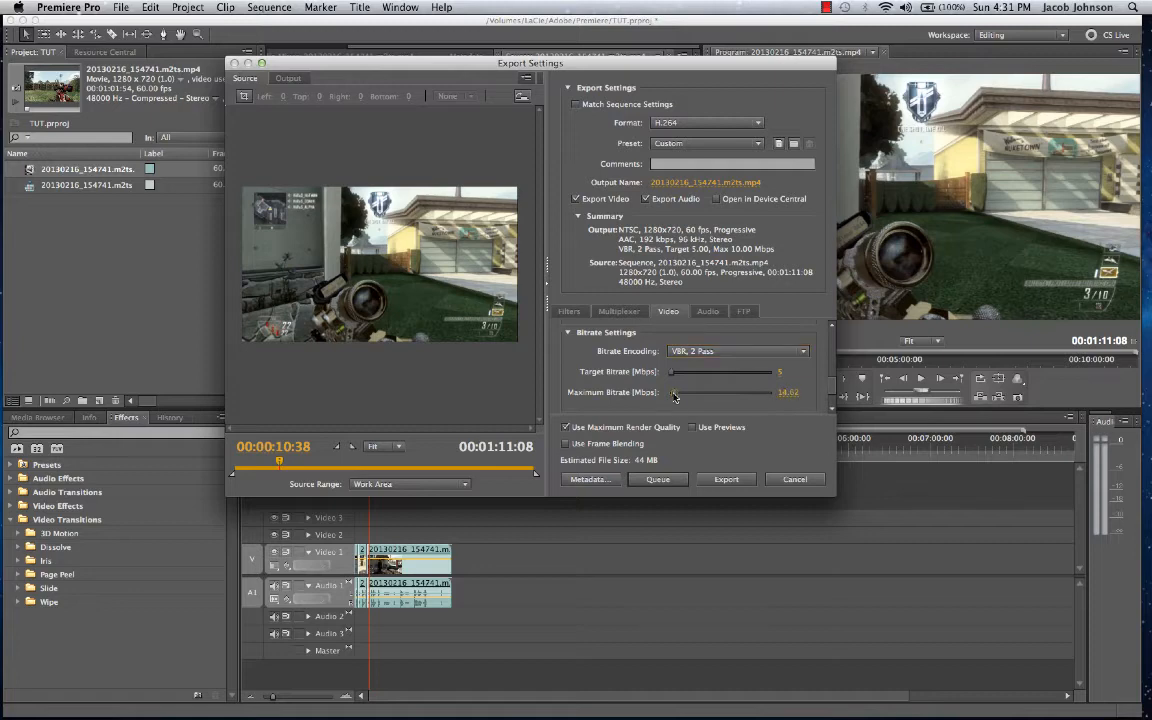
pyautogui.click(788, 392)
pyautogui.write('14')
# - Send the export to the Adobe Media Encoder queue, close its window and return to the sequence's export settings
pyautogui.click(658, 479)
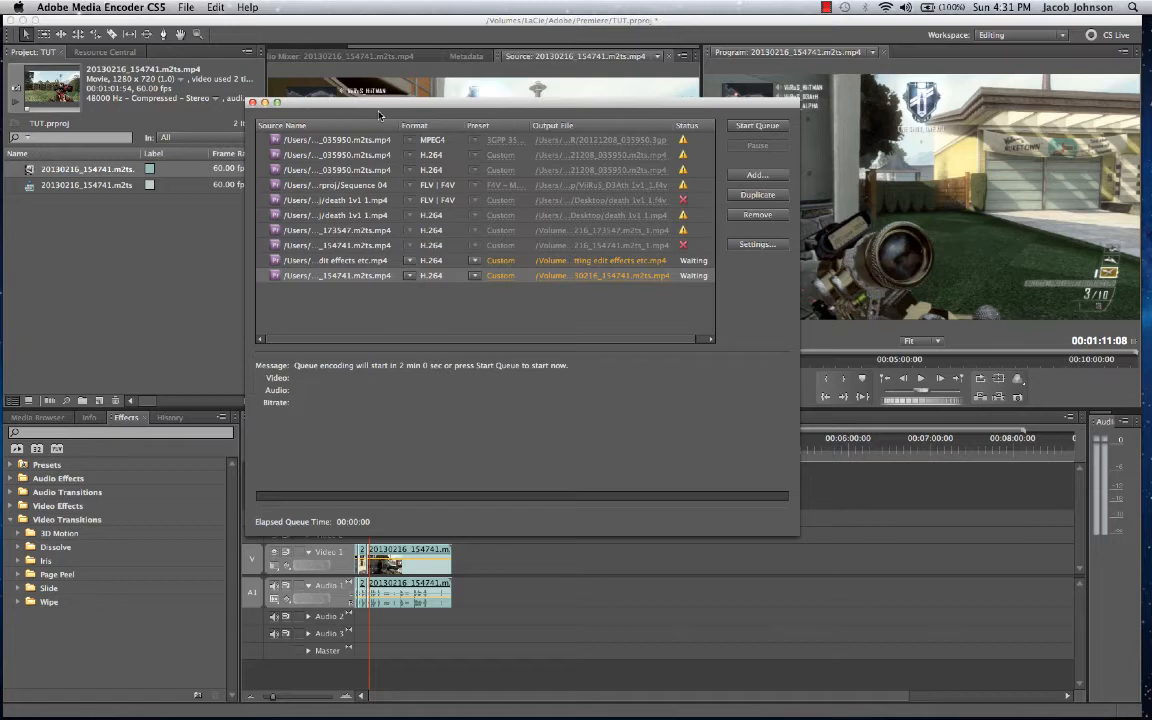
pyautogui.press('super+w')
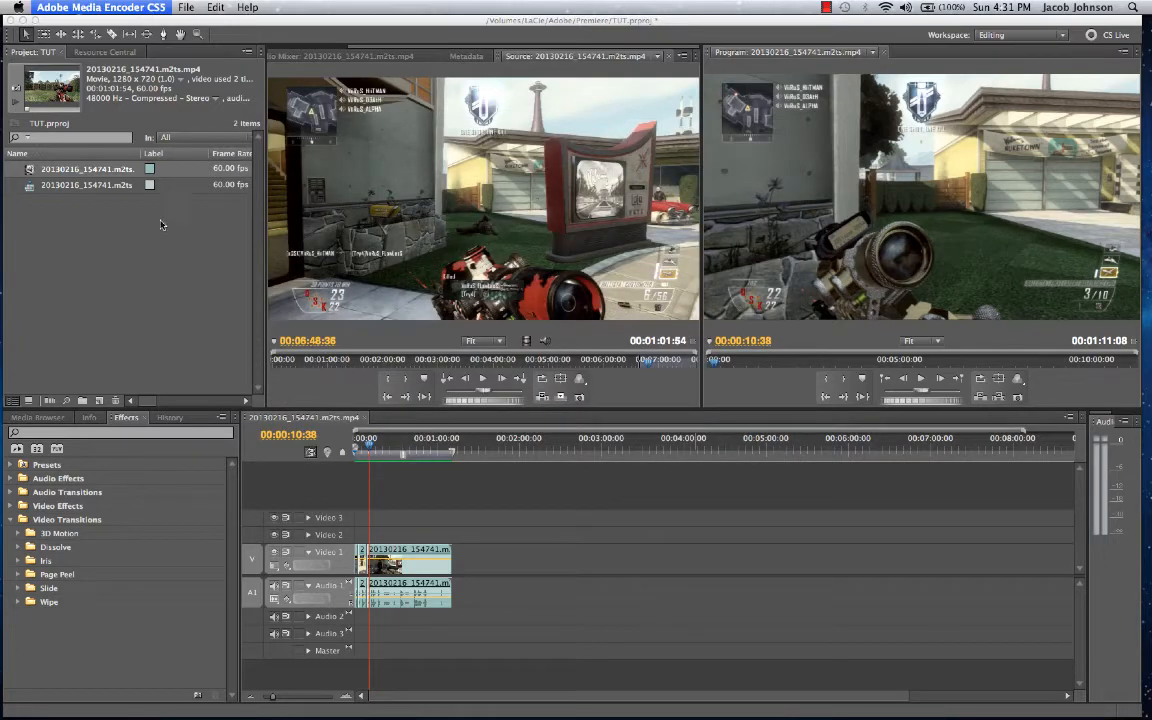
pyautogui.click(162, 231)
pyautogui.press('super+m')
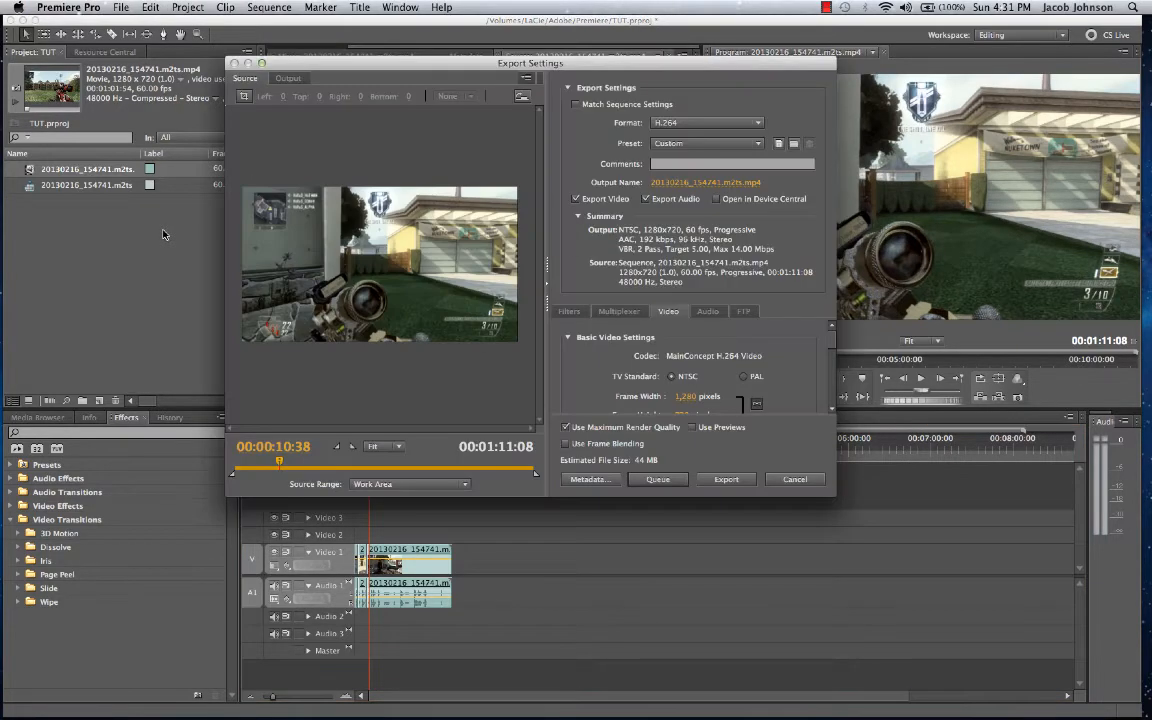
# - Set the target video bitrate of the export to 10 Mbps
pyautogui.scroll(-5, 580, 375)
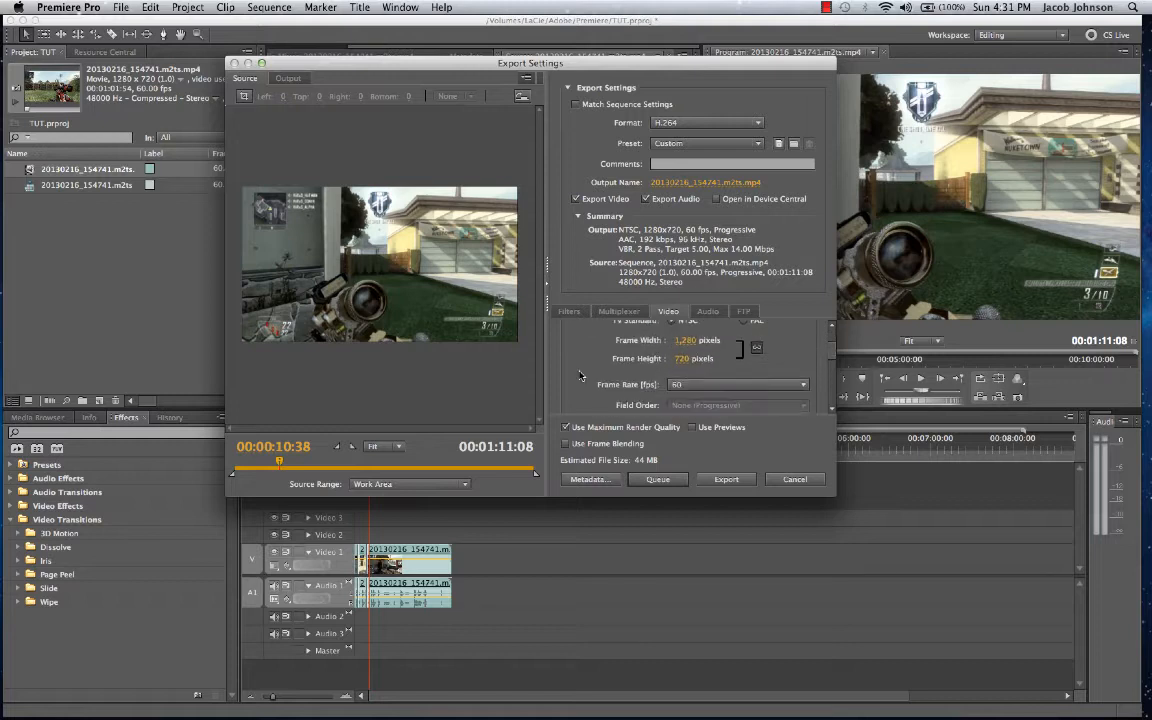
pyautogui.scroll(-5, 580, 375)
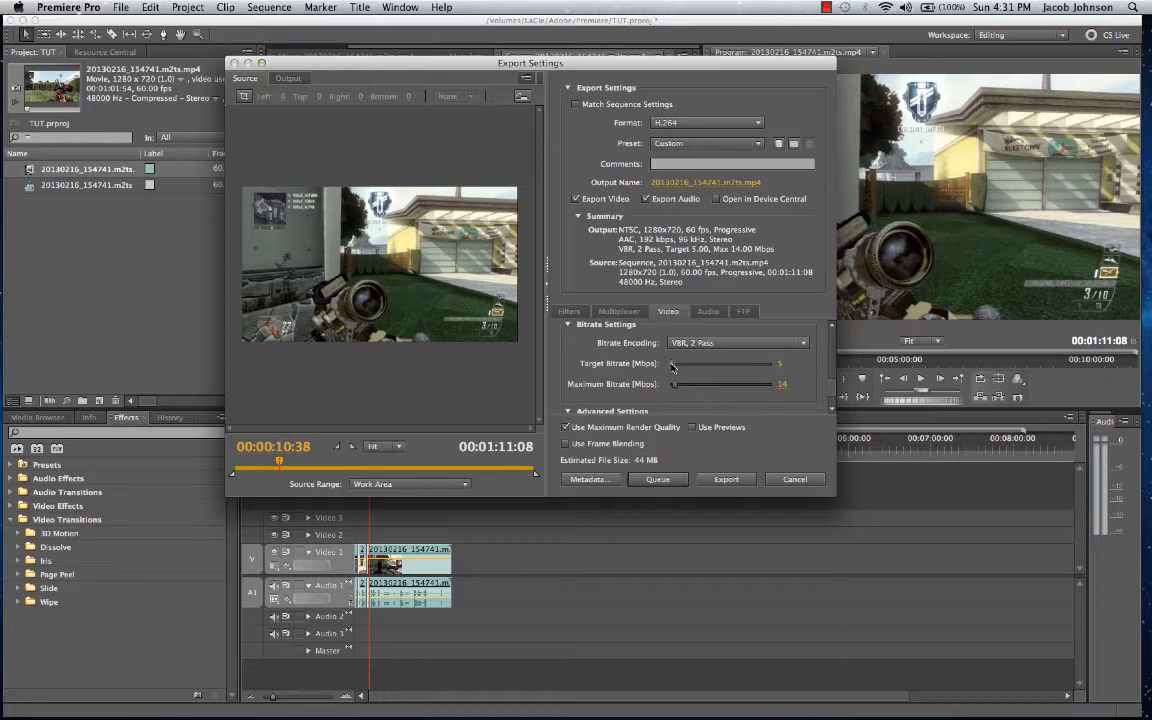
pyautogui.moveTo(672, 366); pyautogui.dragTo(674, 367)
pyautogui.click(789, 367)
pyautogui.write('10')
pyautogui.press('Return')
pyautogui.scroll(-1, 625, 372)
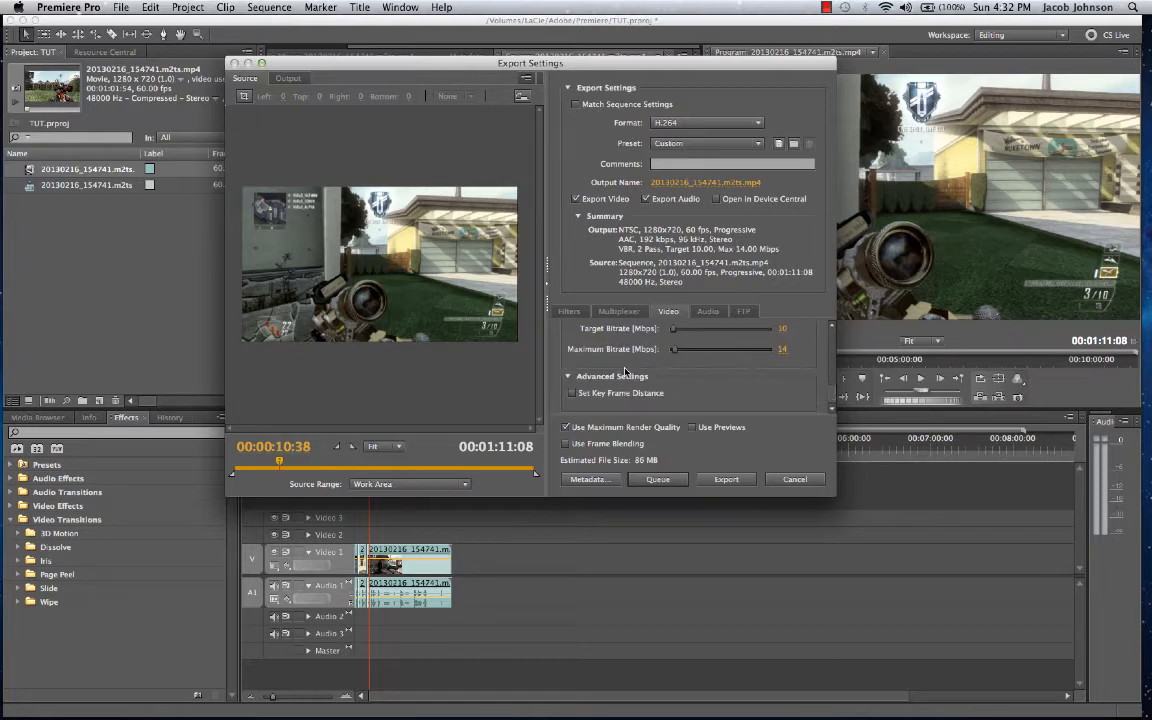
# - Select 192 kbps as the bitrate in the export's audio settings
pyautogui.click(708, 312)
pyautogui.scroll(-1, 637, 356)
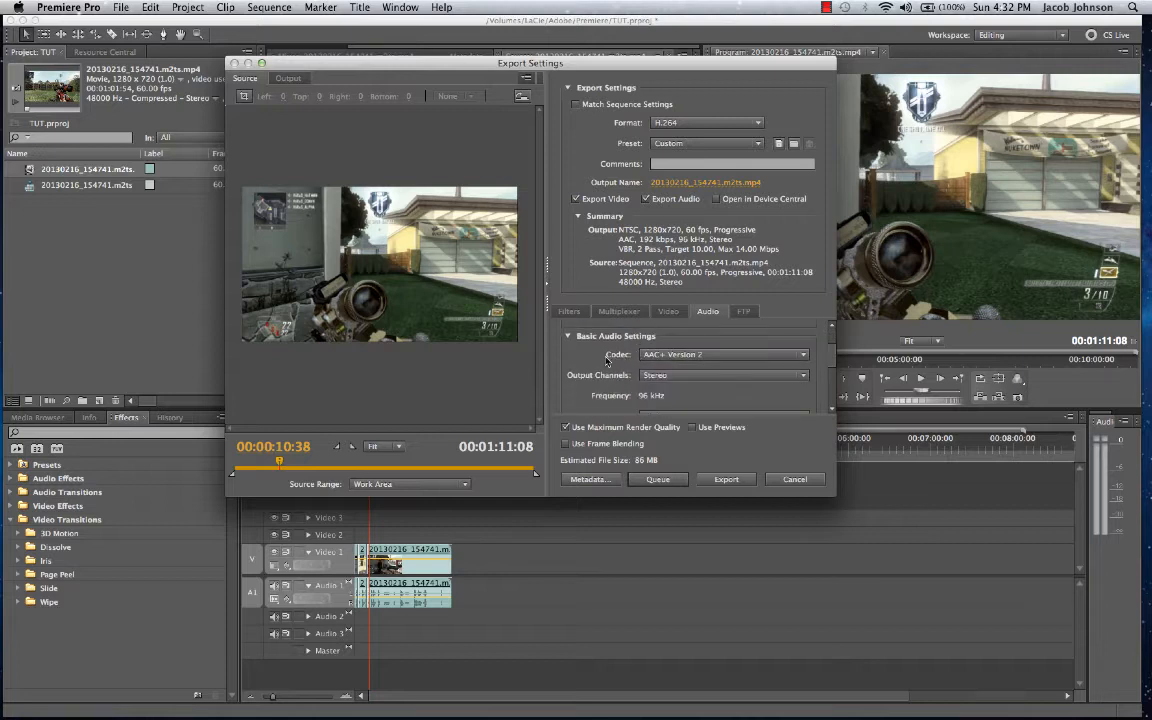
pyautogui.scroll(-2, 606, 360)
pyautogui.scroll(1, 606, 360)
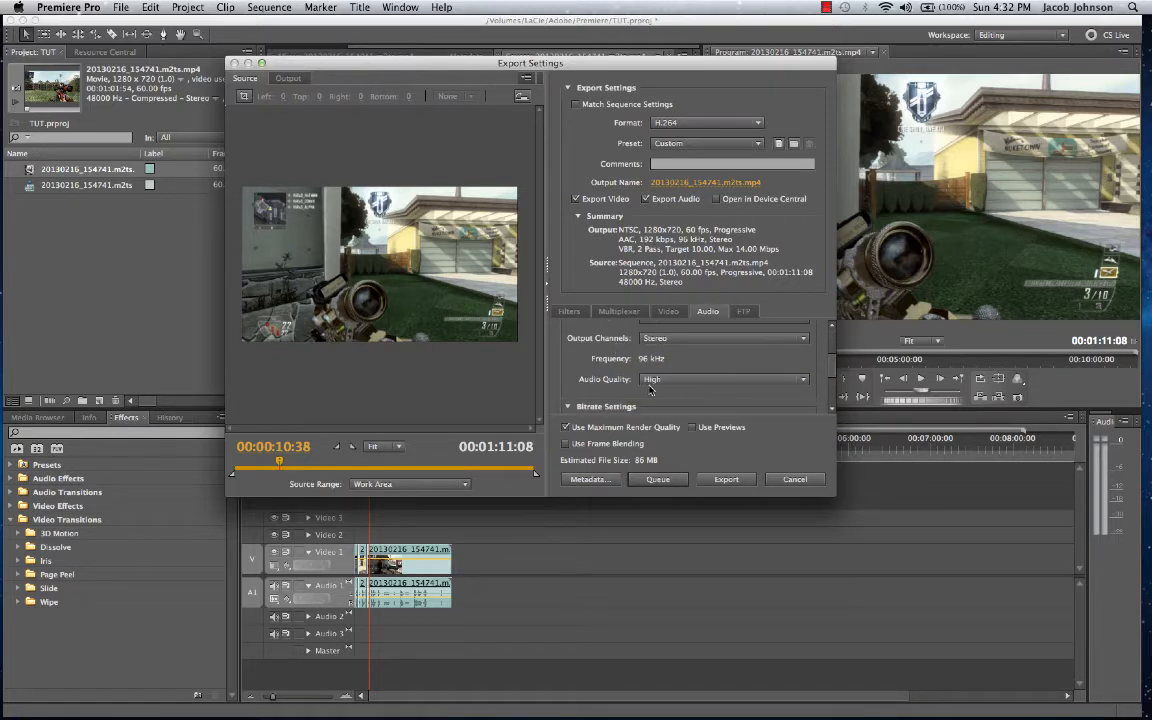
pyautogui.scroll(-1, 630, 383)
pyautogui.click(655, 378)
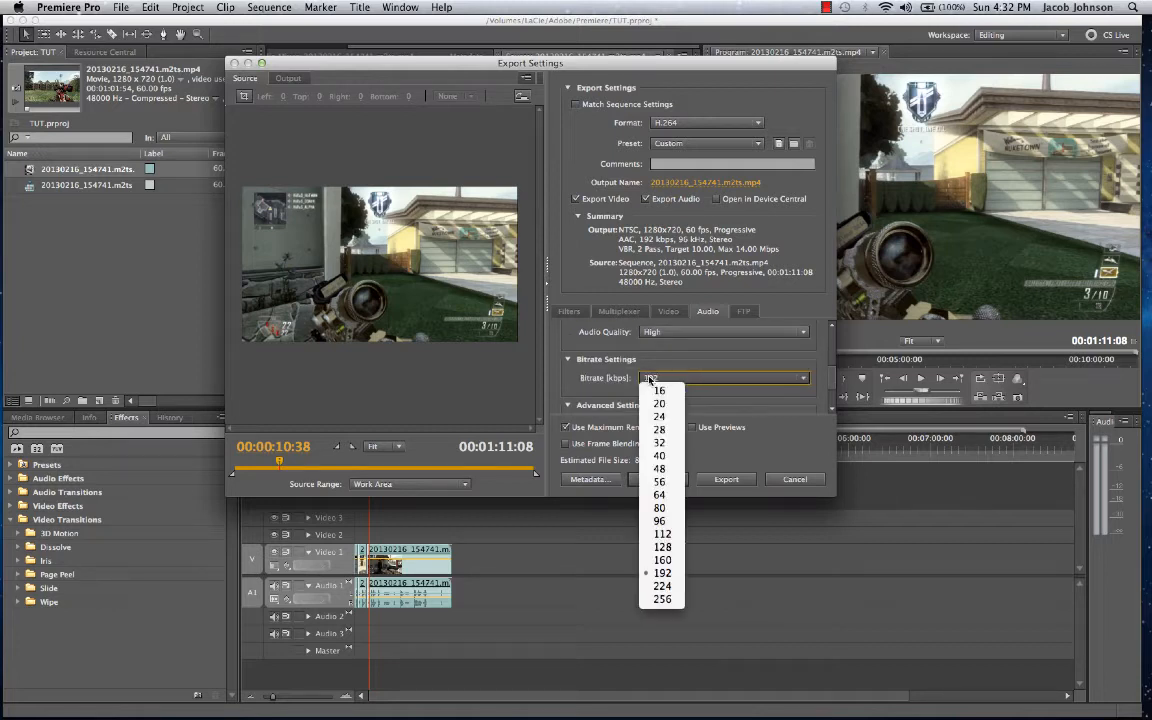
pyautogui.click(670, 576)
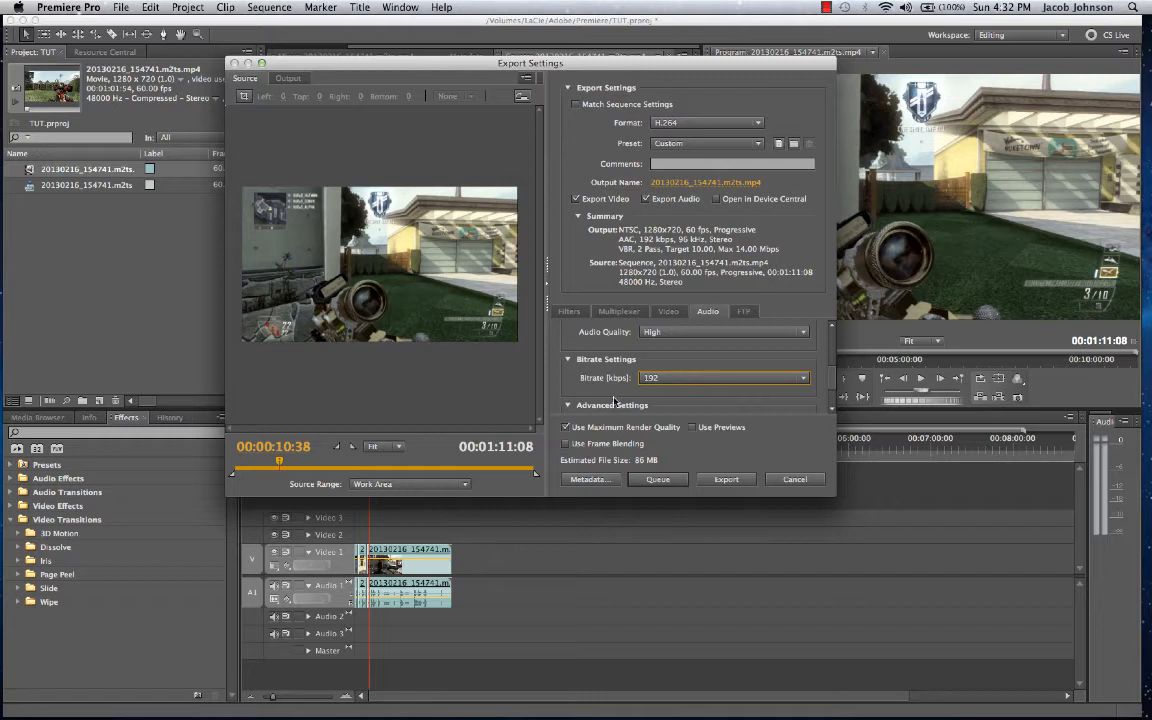
pyautogui.click(613, 396)
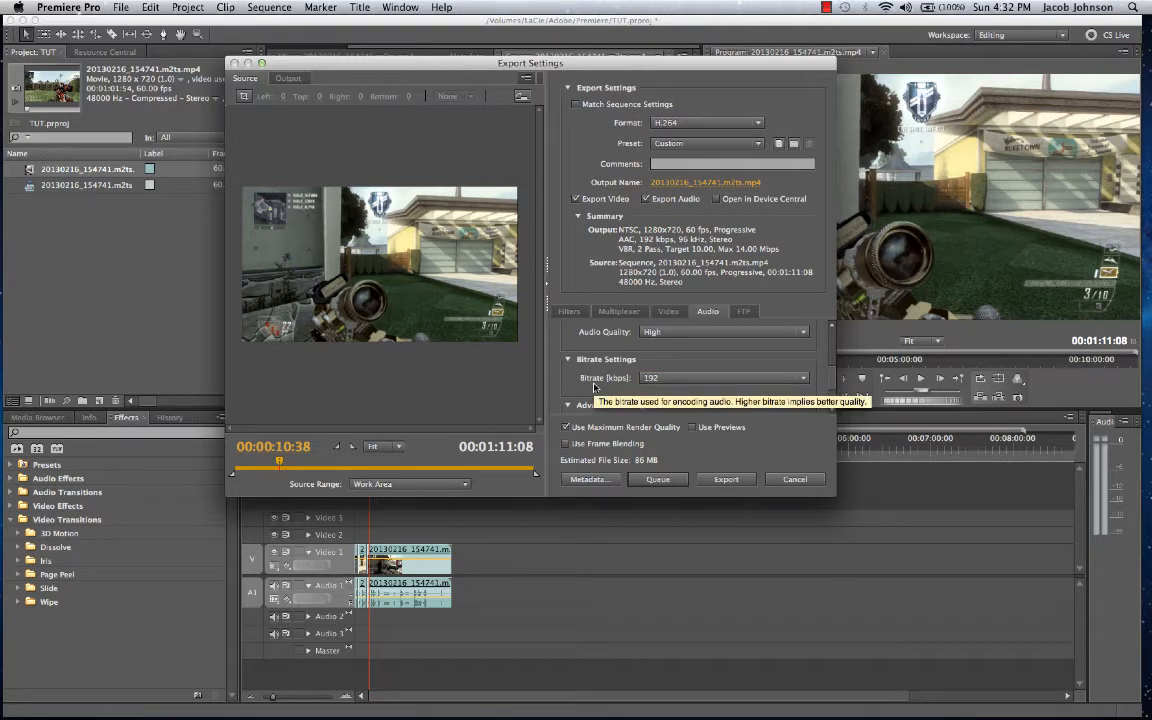
pyautogui.click(655, 378)
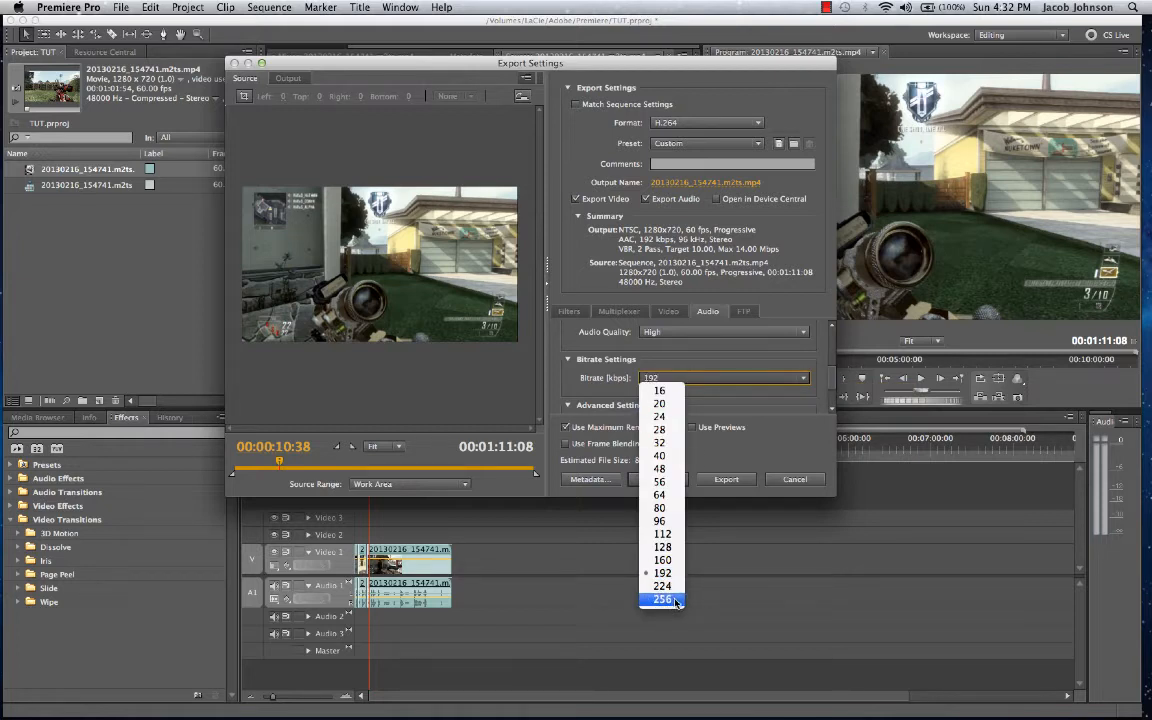
pyautogui.click(614, 380)
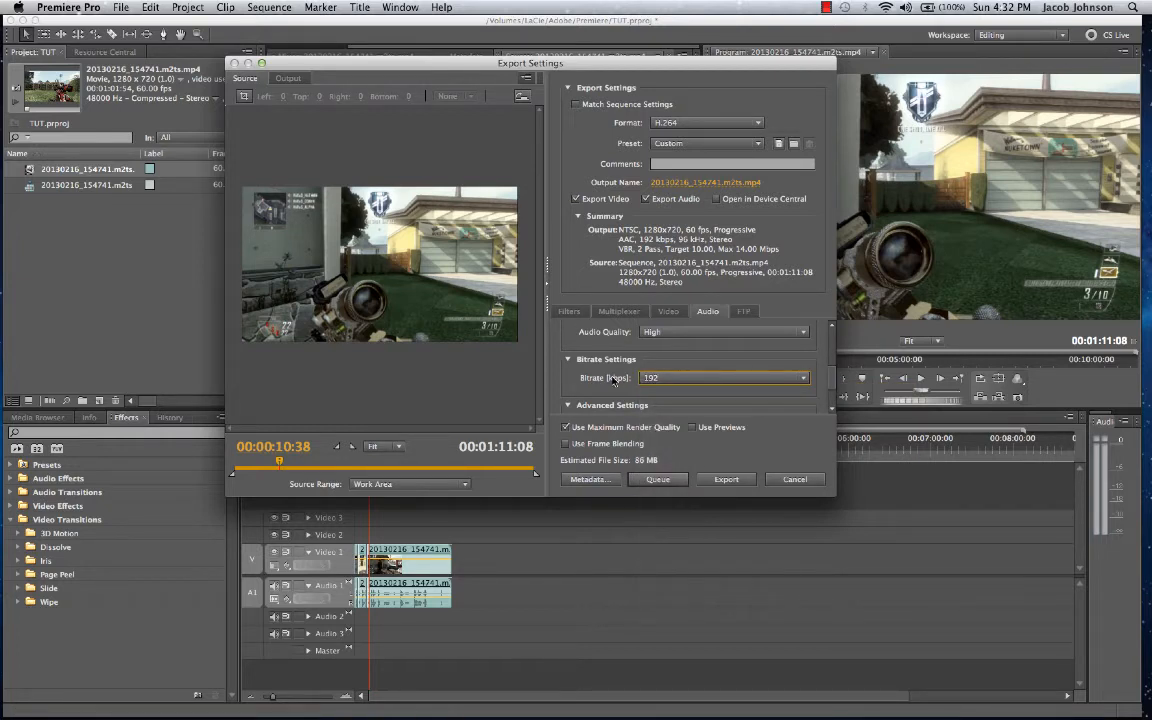
pyautogui.click(649, 378)
pyautogui.click(649, 378)
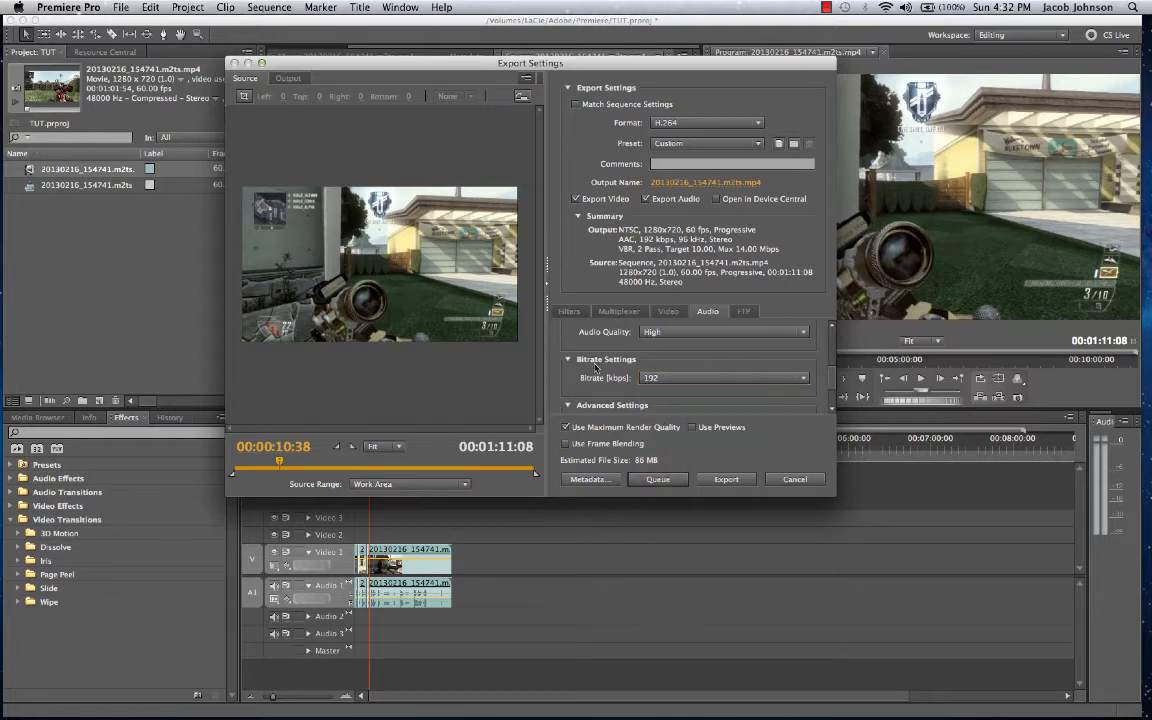
# - Choose AAC as the audio codec in the export's basic audio settings
pyautogui.scroll(-3, 600, 370)
pyautogui.scroll(5, 595, 368)
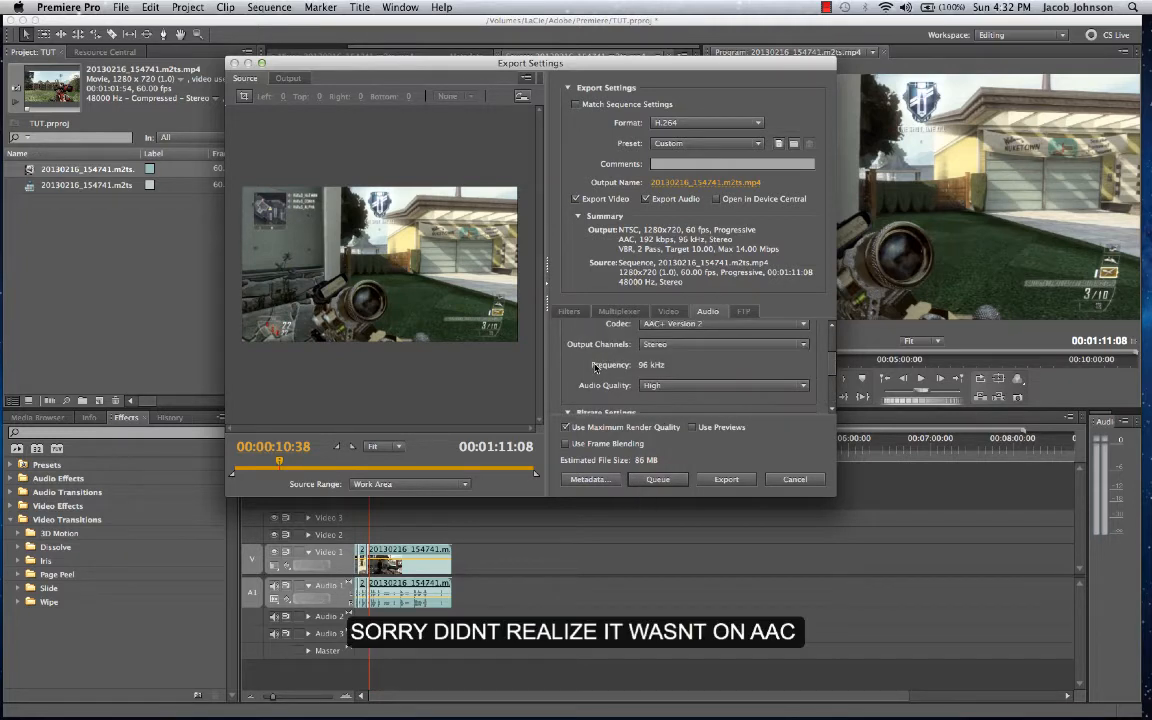
pyautogui.click(700, 380)
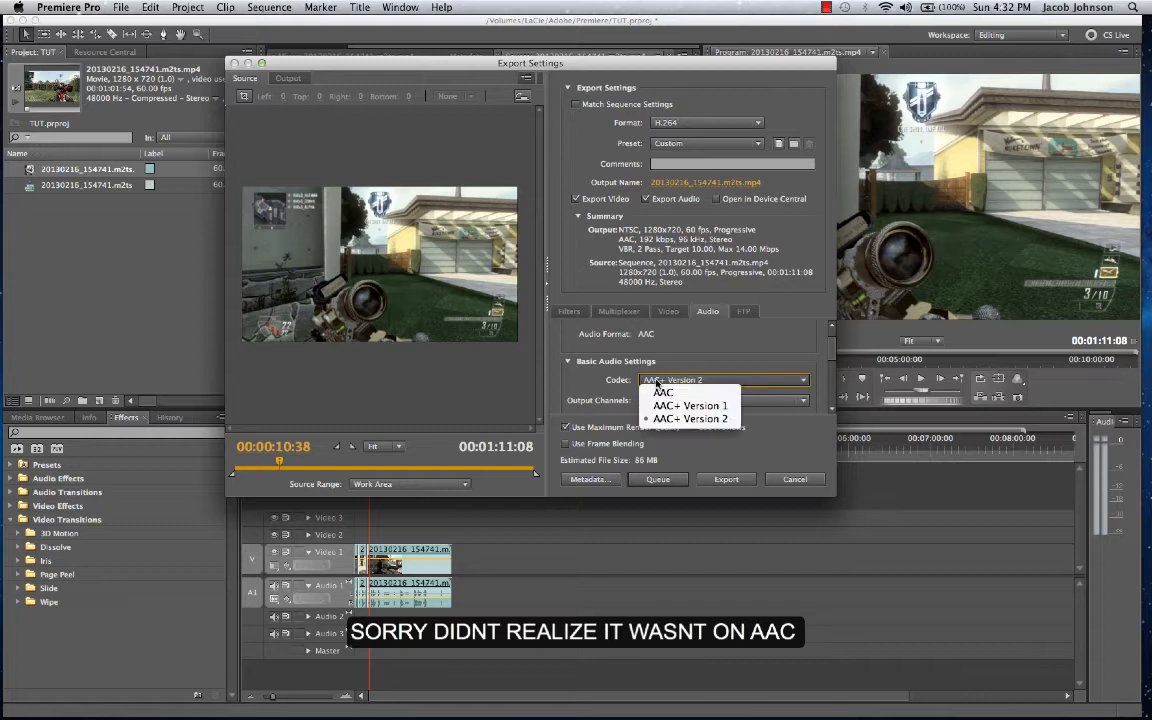
pyautogui.click(690, 392)
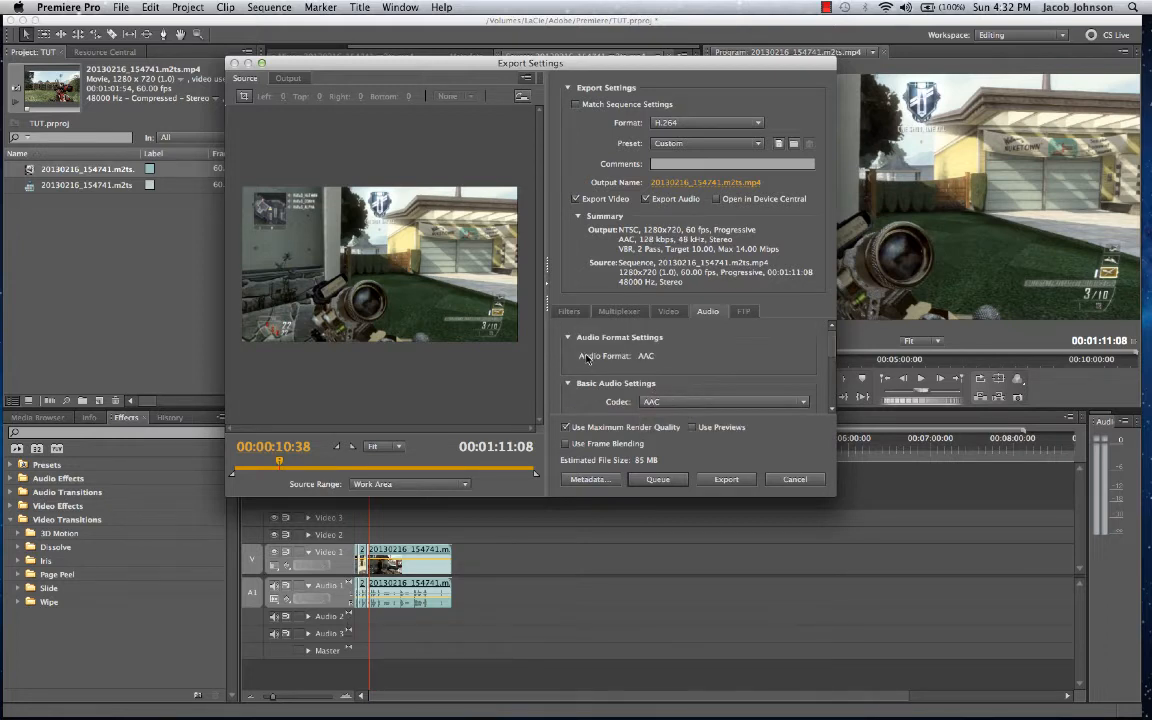
# - Set the AAC audio bitrate of the export to 192 kbps
pyautogui.scroll(-2, 600, 365)
pyautogui.scroll(-1, 589, 358)
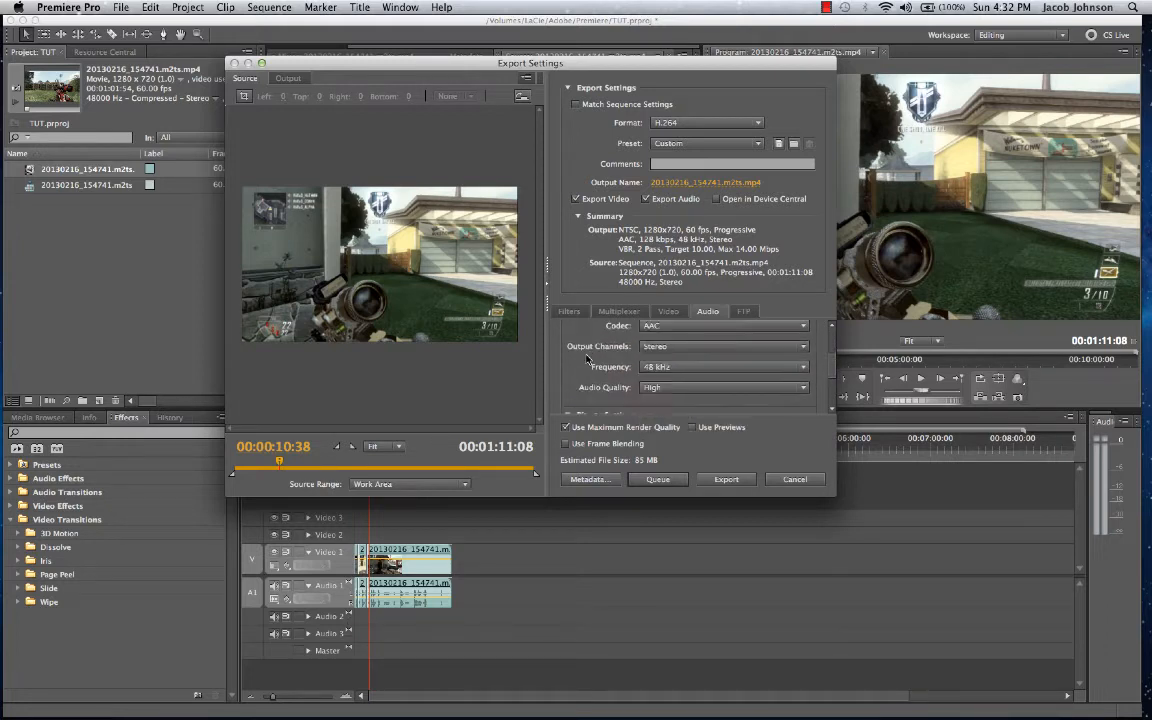
pyautogui.click(598, 367)
pyautogui.click(598, 372)
pyautogui.scroll(-2, 602, 368)
pyautogui.click(660, 386)
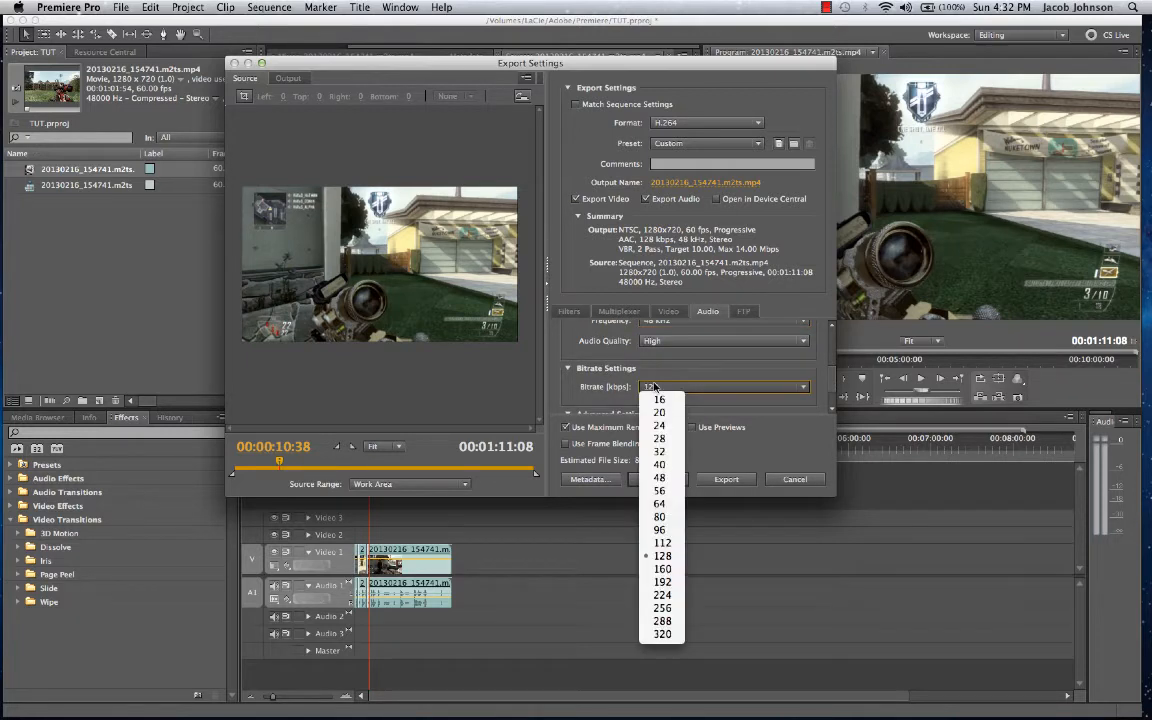
pyautogui.click(660, 581)
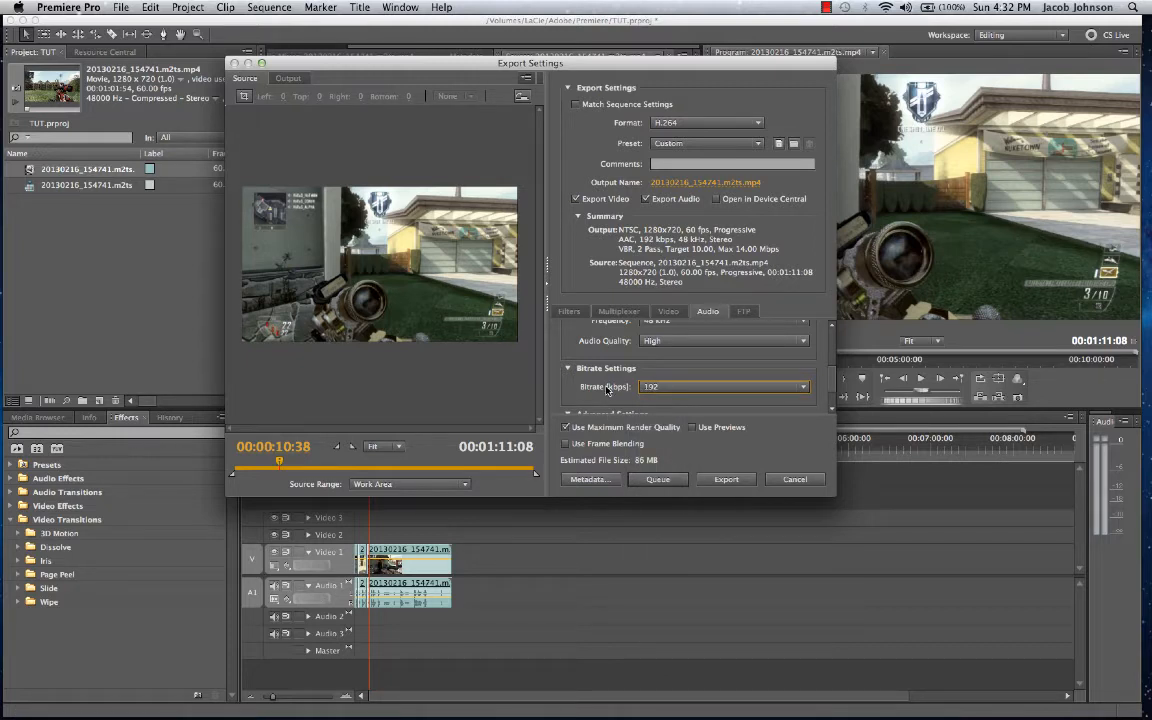
pyautogui.scroll(-2, 606, 390)
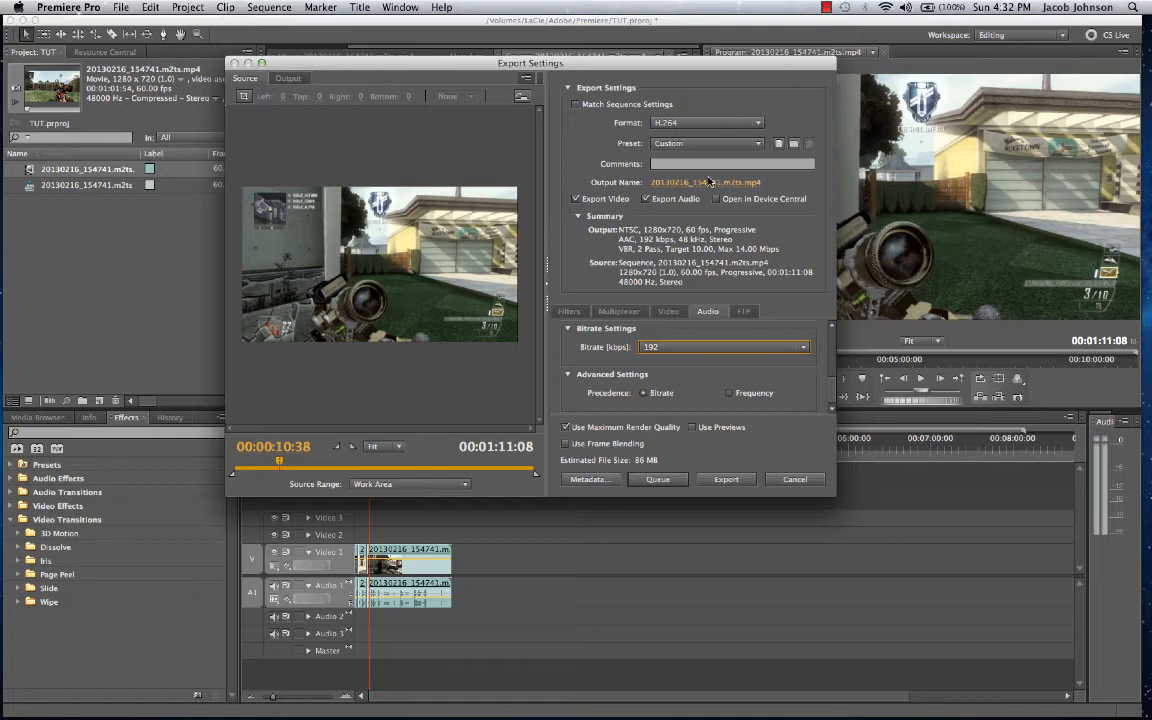
# - Set the output file name to "vid tut" and save it as MP4 in the Premiere folder
pyautogui.click(705, 182)
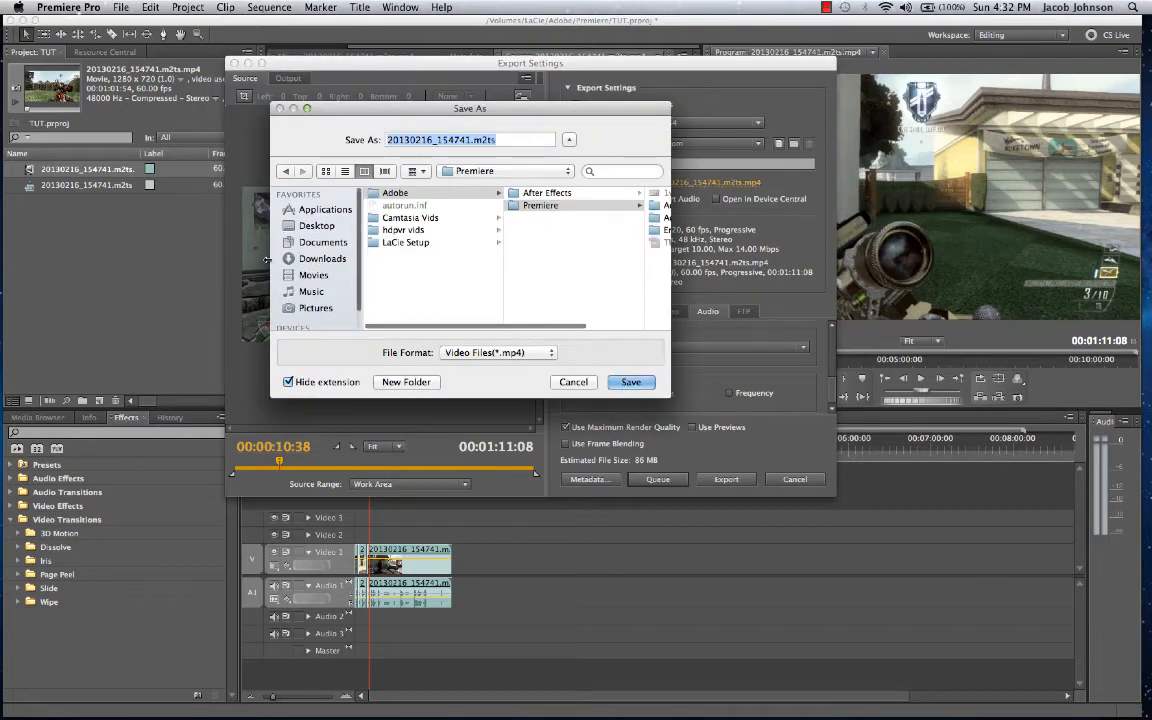
pyautogui.click(546, 206)
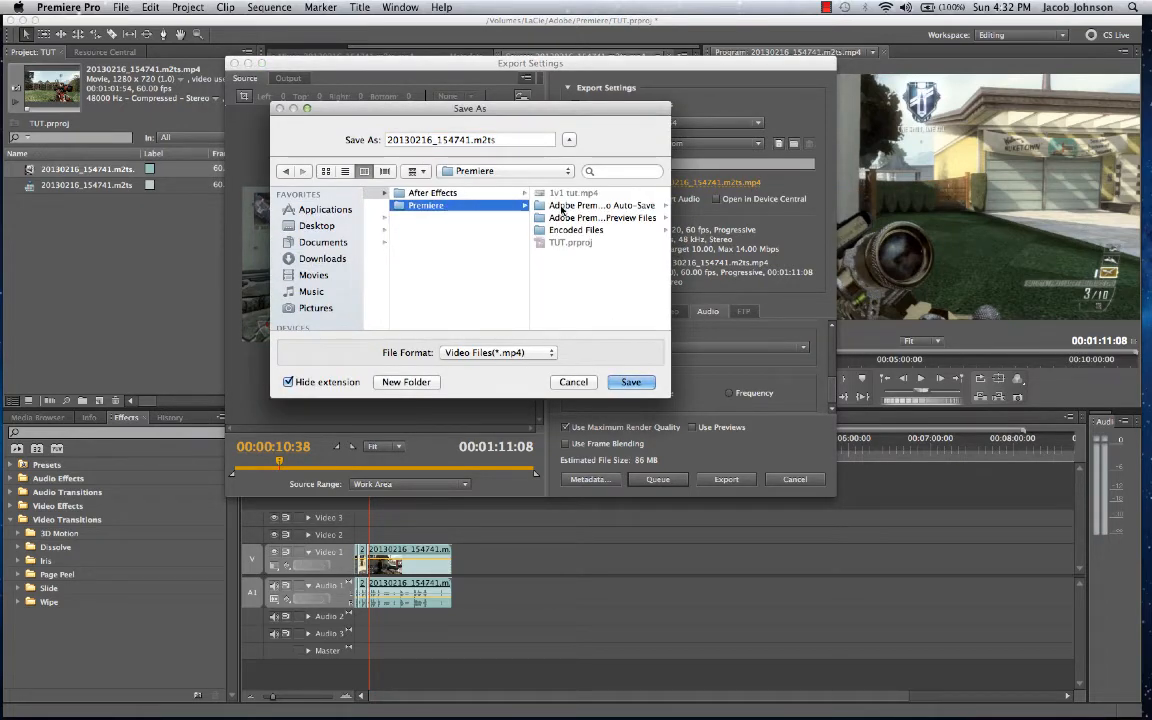
pyautogui.click(634, 380)
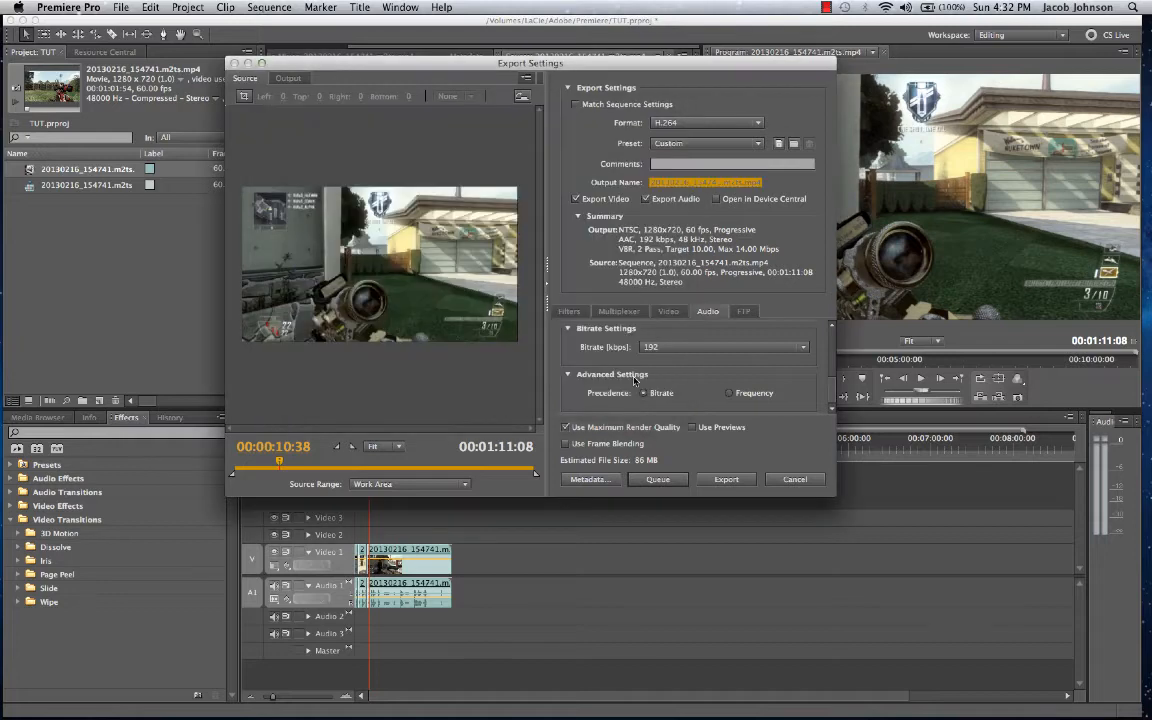
pyautogui.click(705, 182)
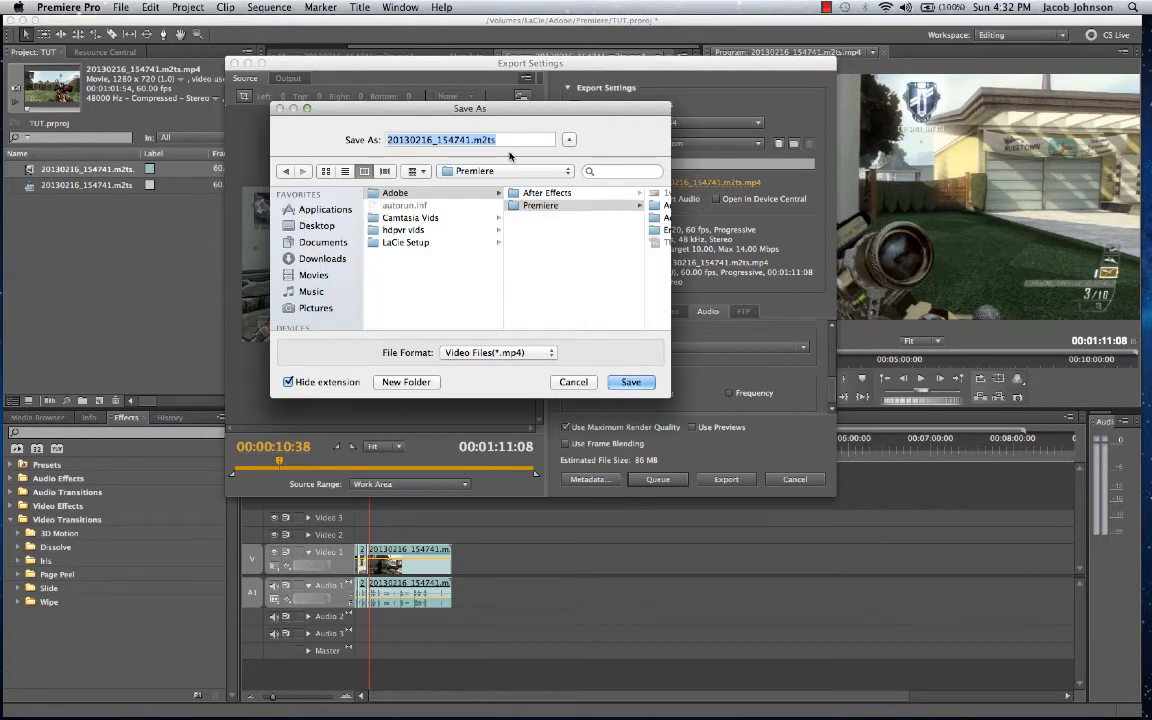
pyautogui.write('vid tu')
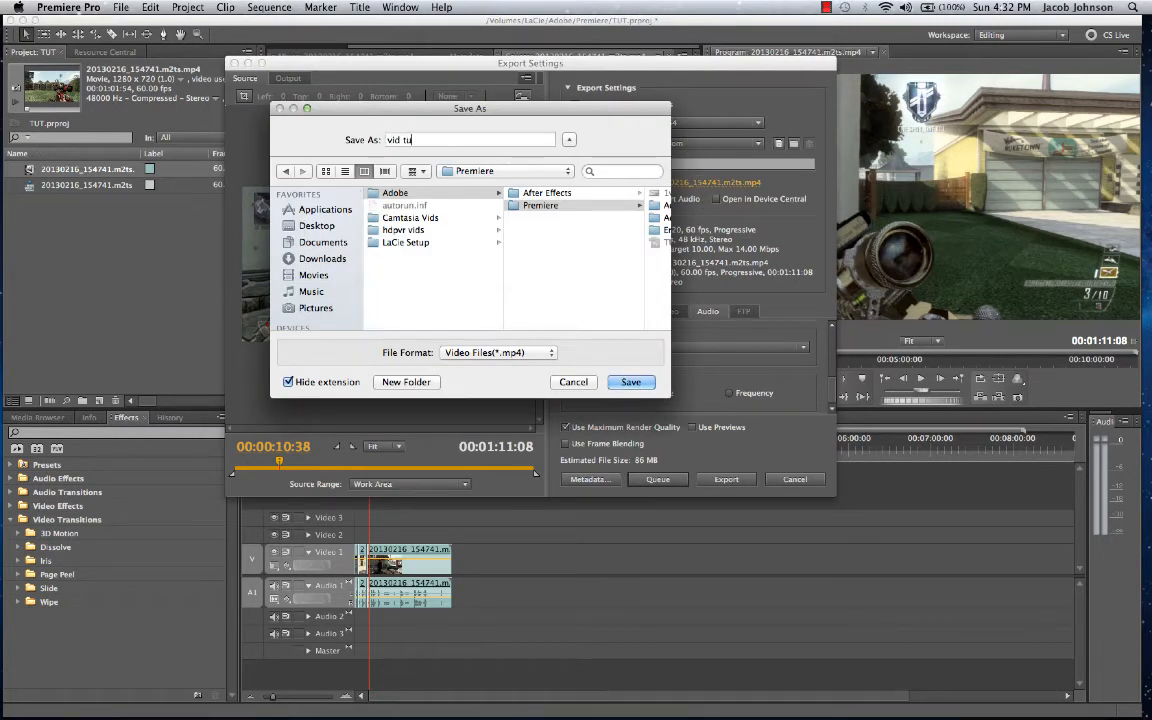
pyautogui.write('t')
pyautogui.click(631, 382)
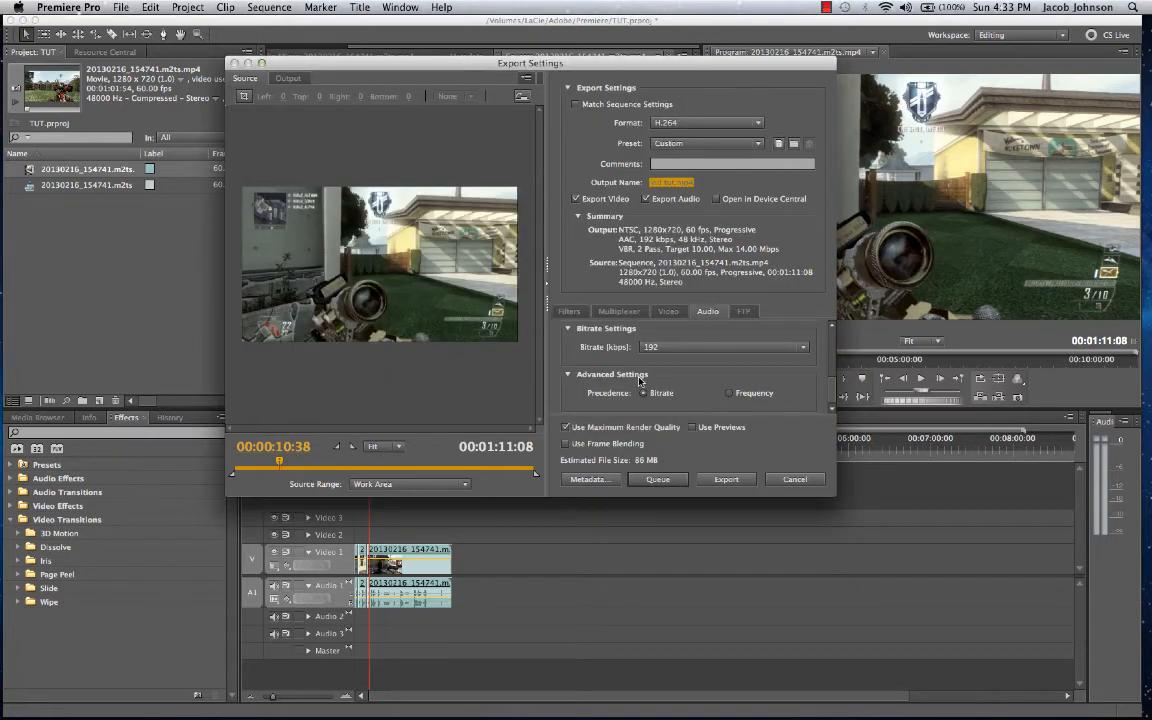
# - Export the sequence directly with the current settings and let the encoding run
pyautogui.click(726, 479)
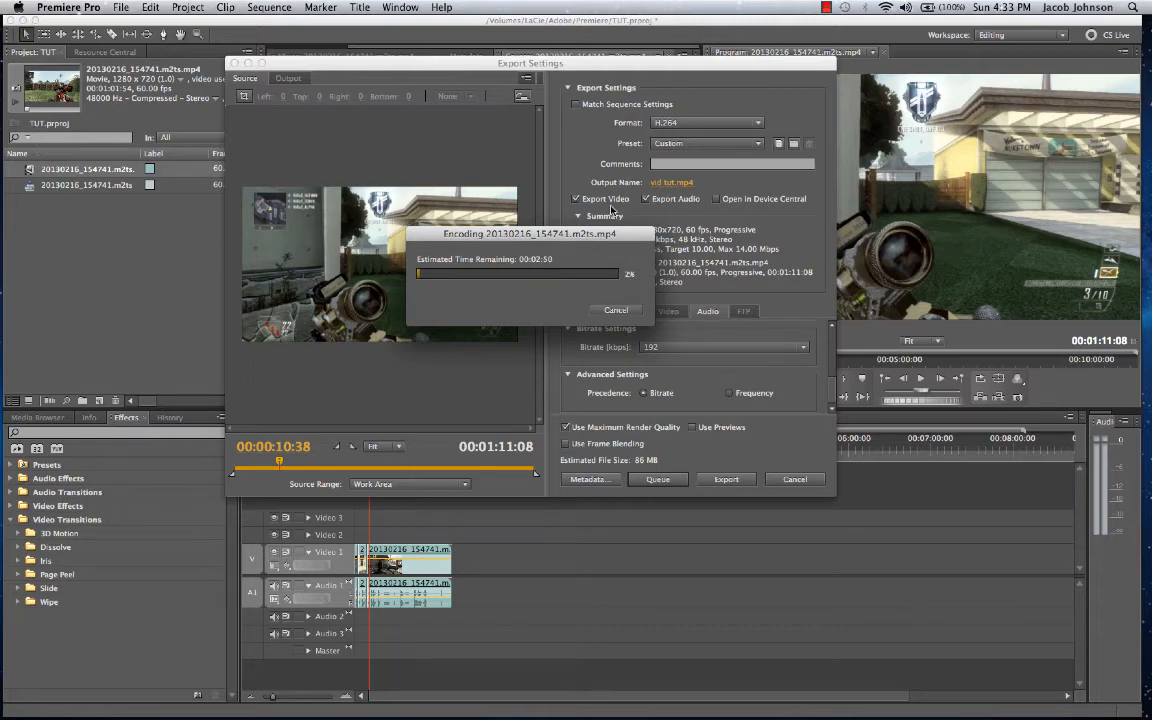
pyautogui.click(826, 8)
pyautogui.click(848, 37)
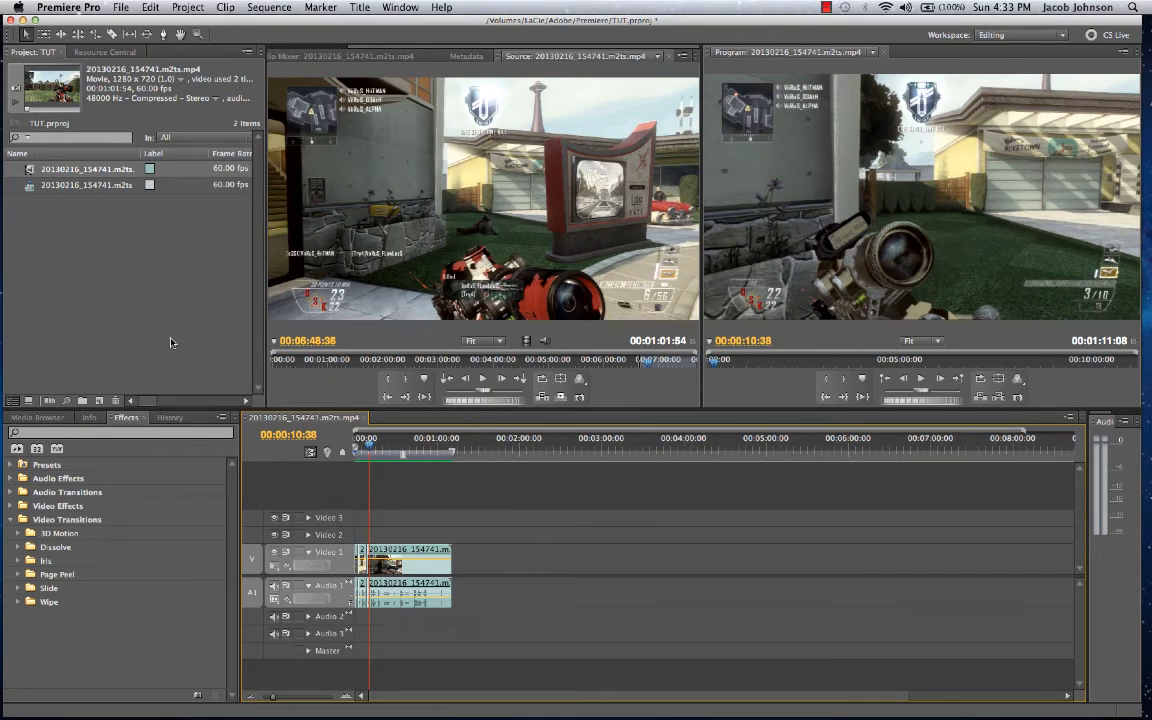
# - Close the TUT project without saving its changes
pyautogui.click(150, 309)
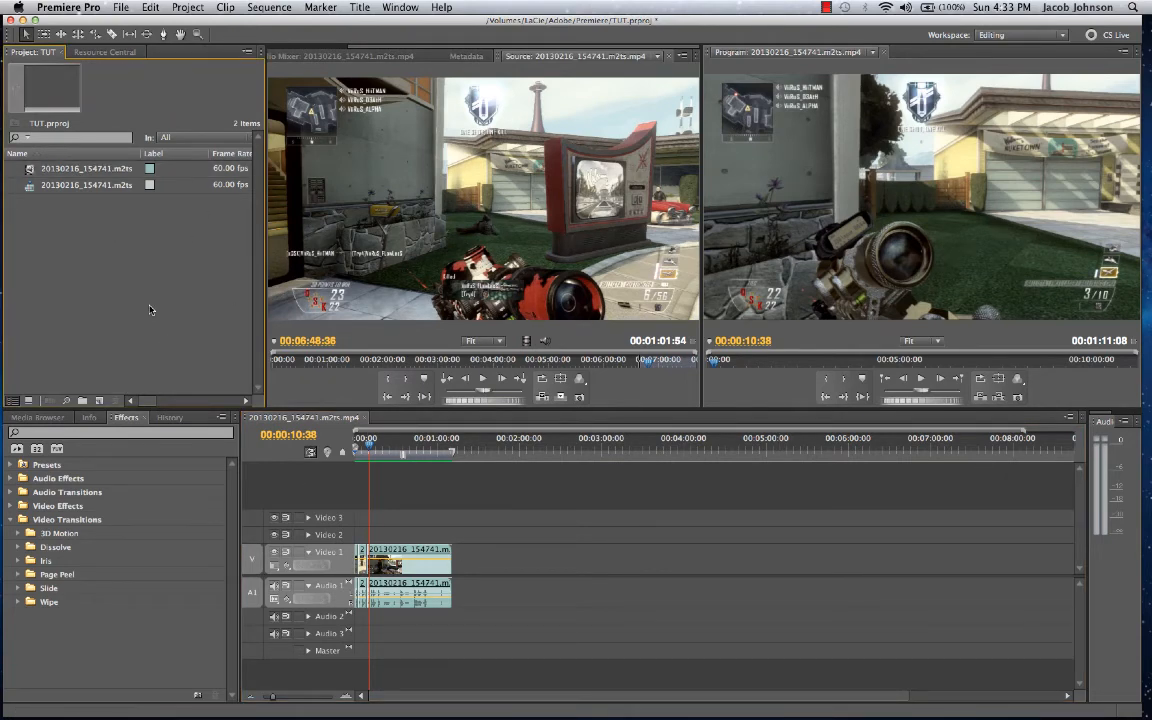
pyautogui.press('super+shift+w')
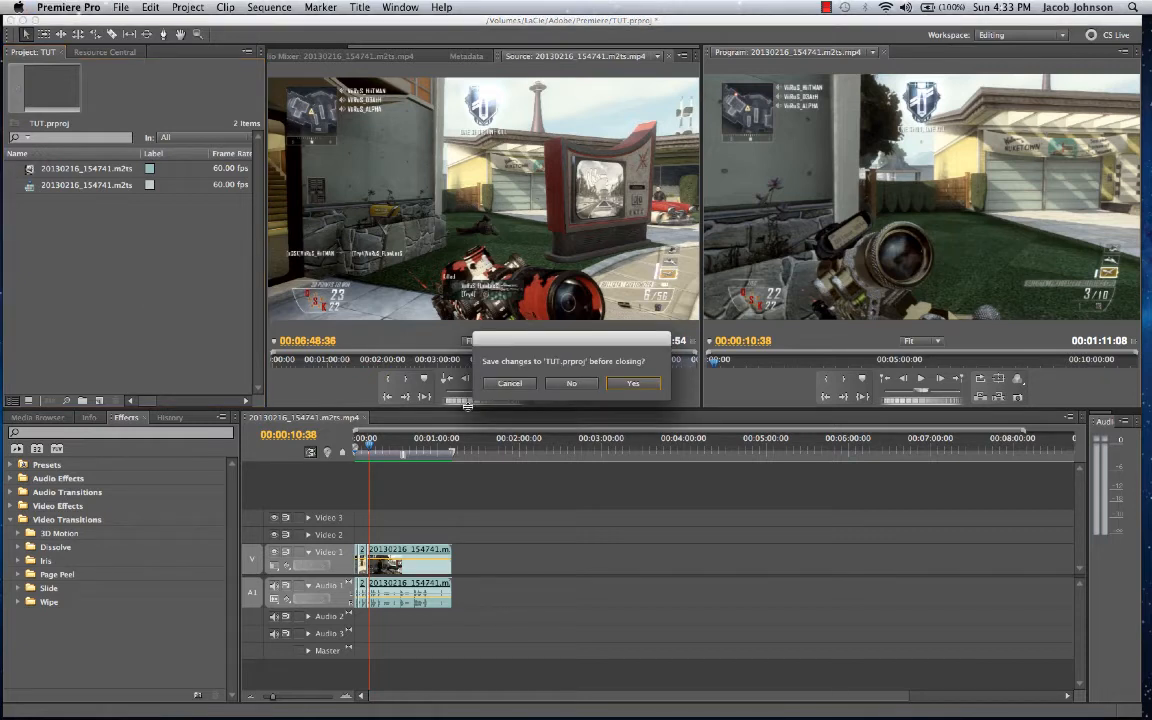
pyautogui.click(589, 385)
# - Switch to Safari and play the ViiRuS_CLAN playlist from the channel's YouTube playlists
pyautogui.moveTo(10, 625)
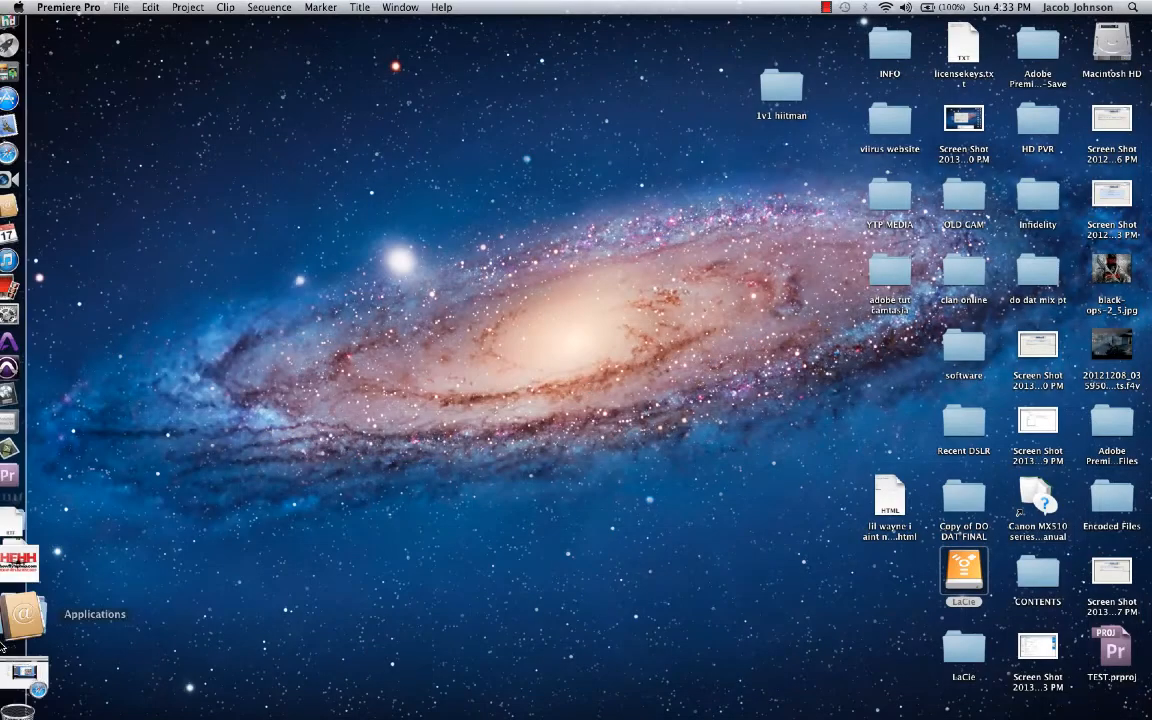
pyautogui.click(38, 640)
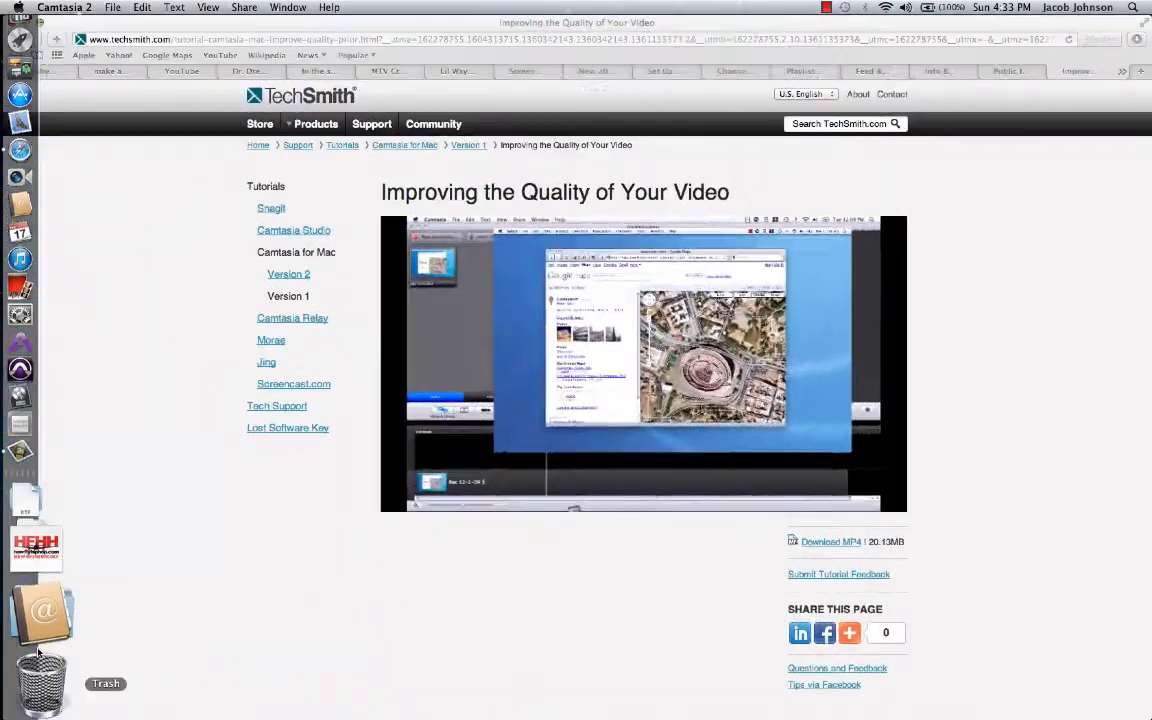
pyautogui.click(195, 72)
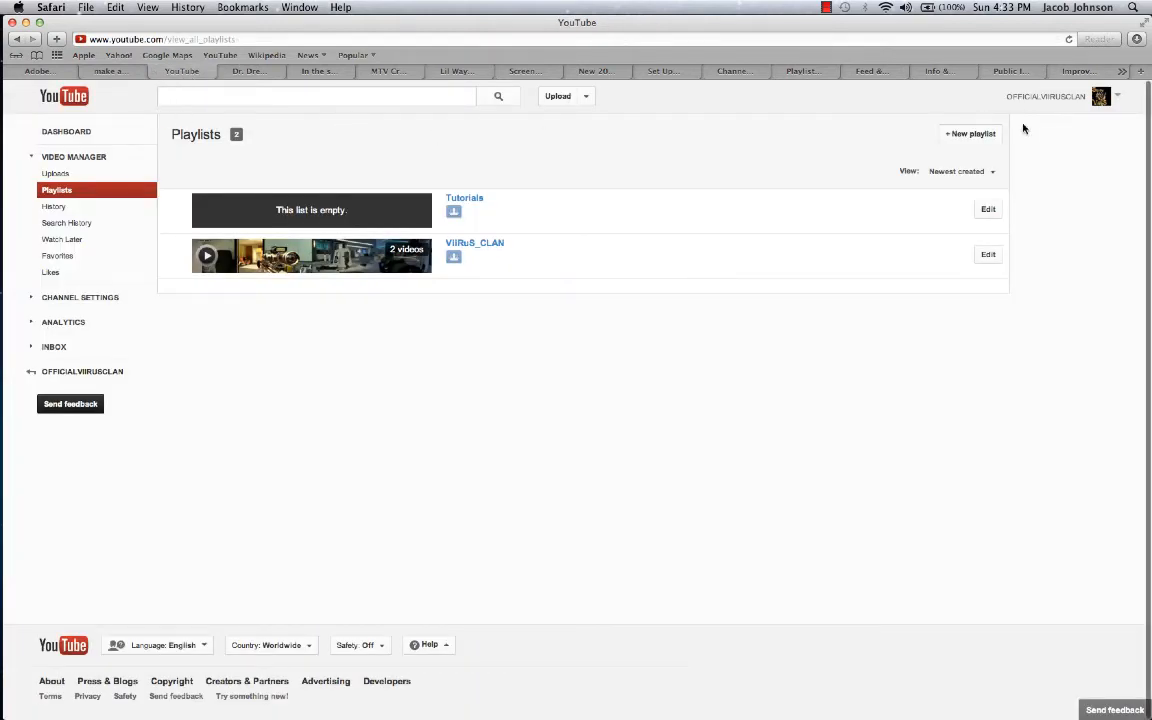
pyautogui.click(1004, 92)
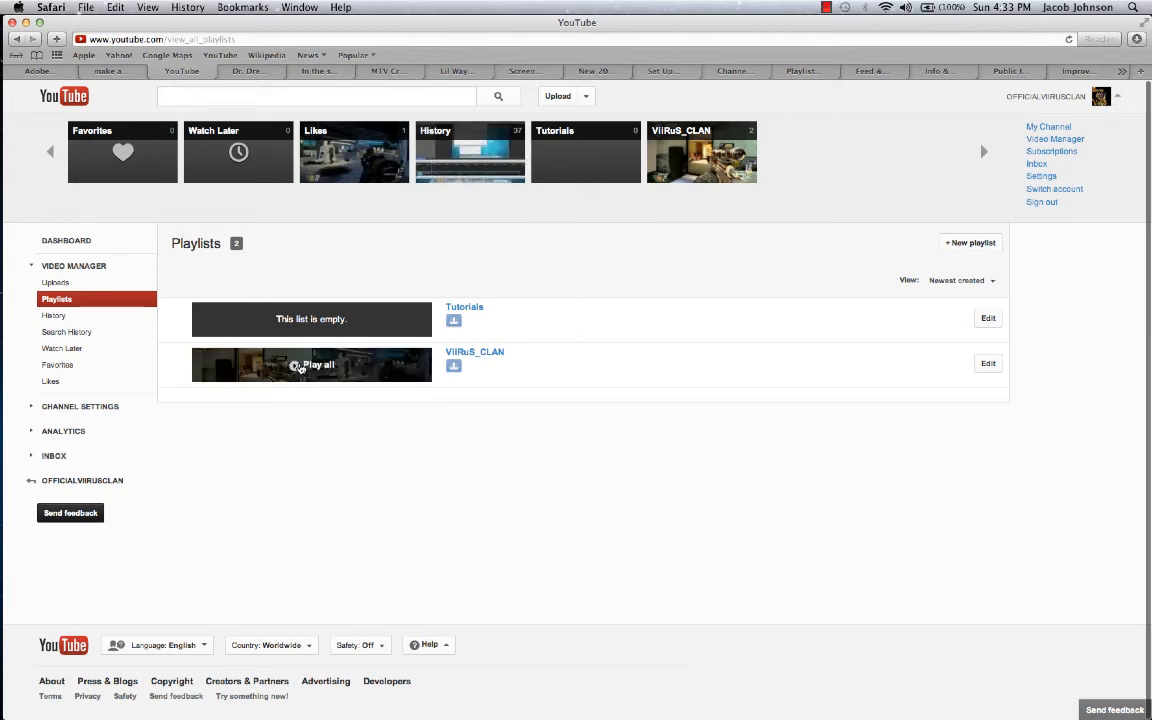
pyautogui.click(303, 364)
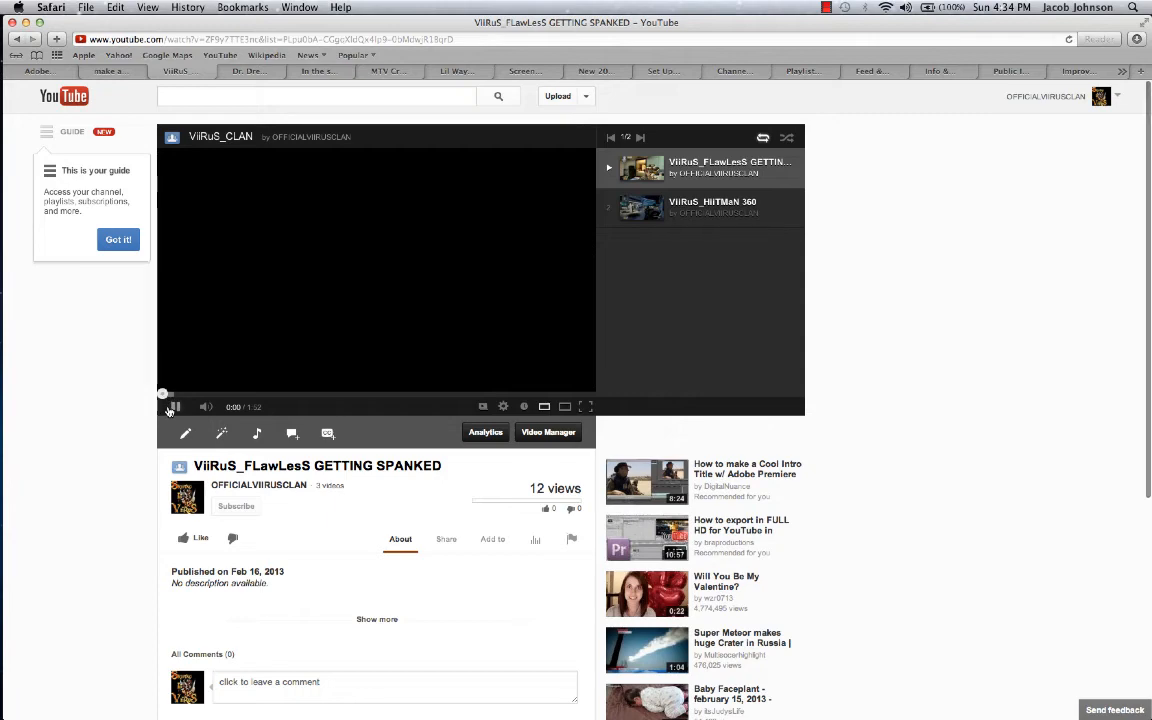
# - Set the YouTube video's playback quality to 720p HD and pause it
pyautogui.click(503, 406)
pyautogui.click(480, 340)
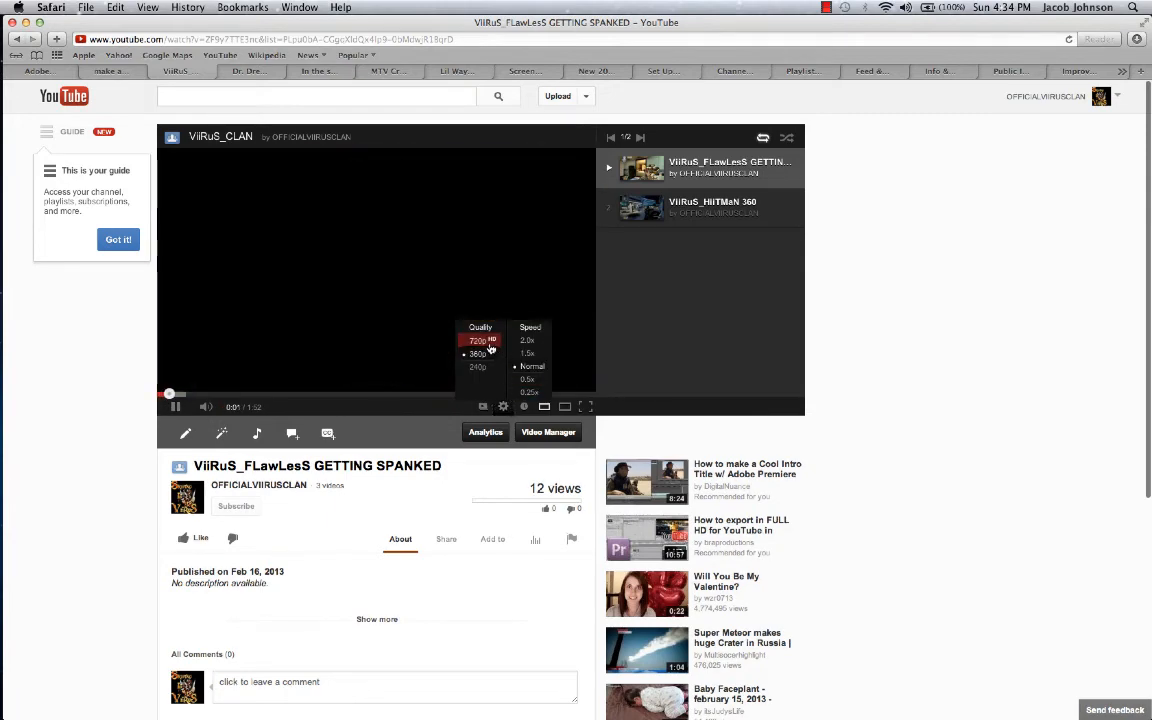
pyautogui.click(172, 405)
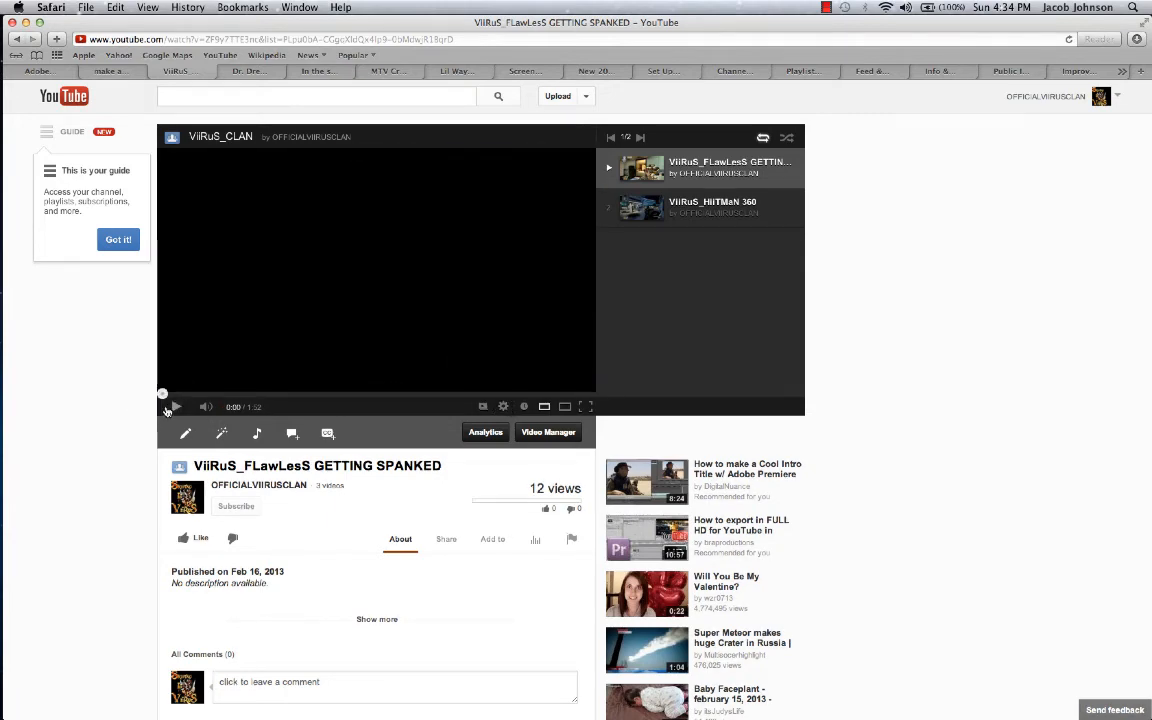
pyautogui.click(502, 406)
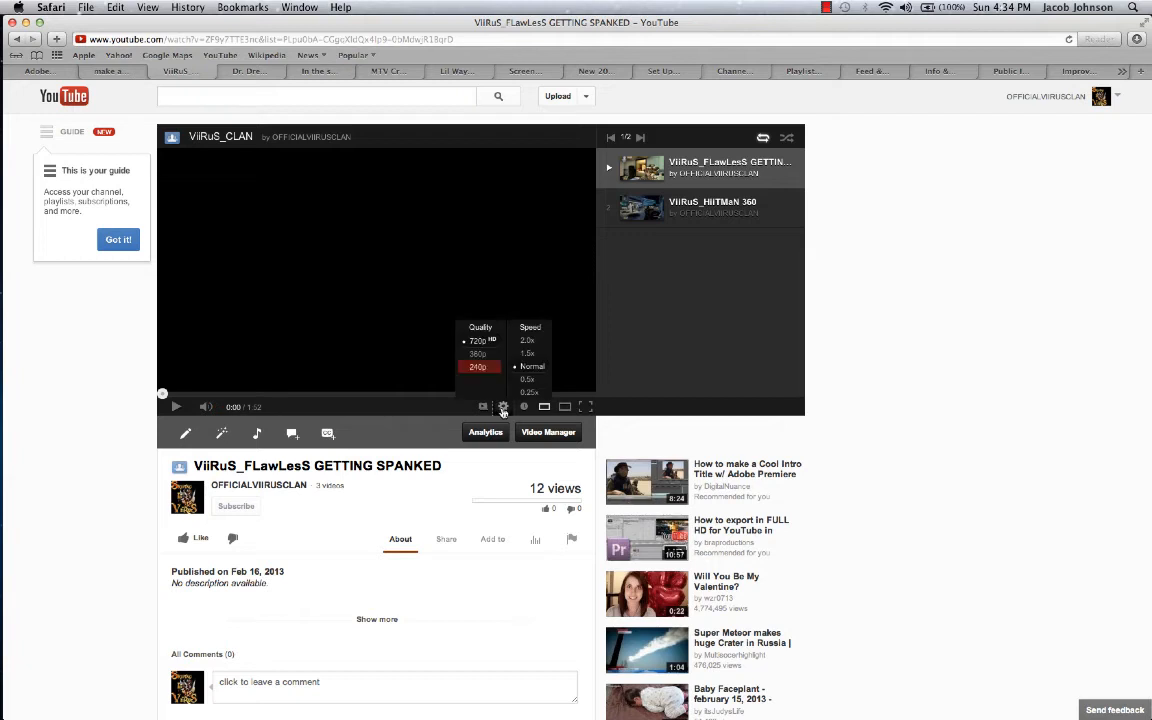
pyautogui.click(480, 341)
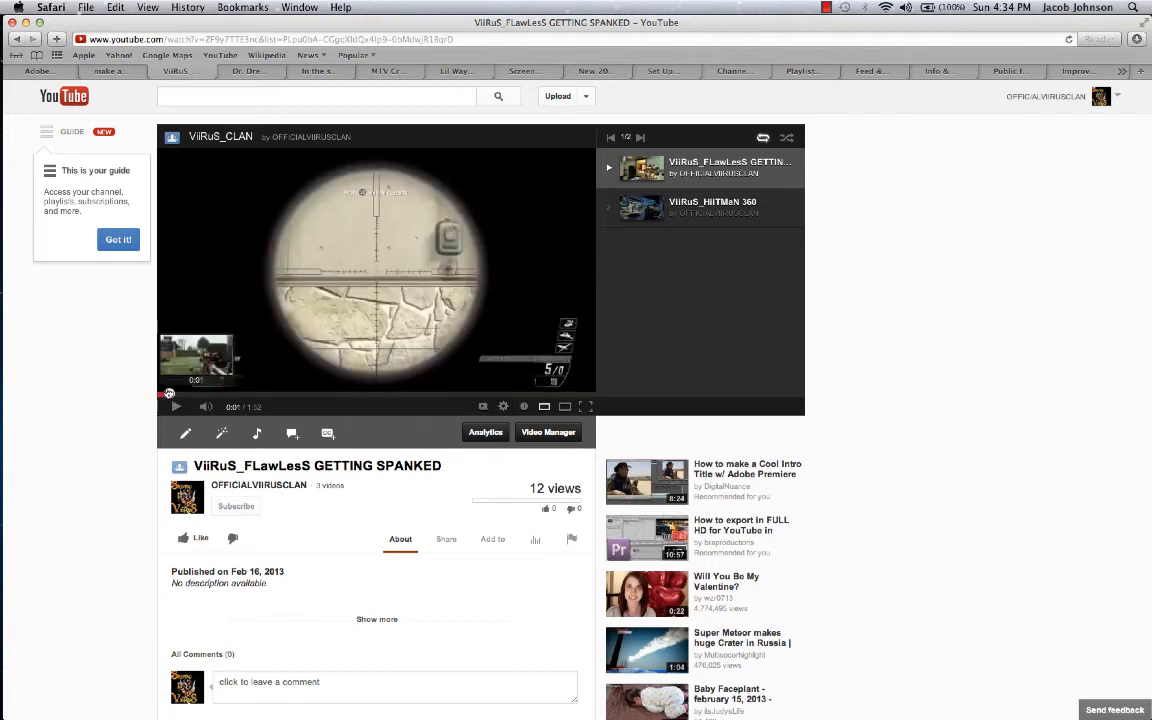
# - Watch the opening of the video from the start at 720p to check its quality
pyautogui.moveTo(169, 396); pyautogui.dragTo(150, 398)
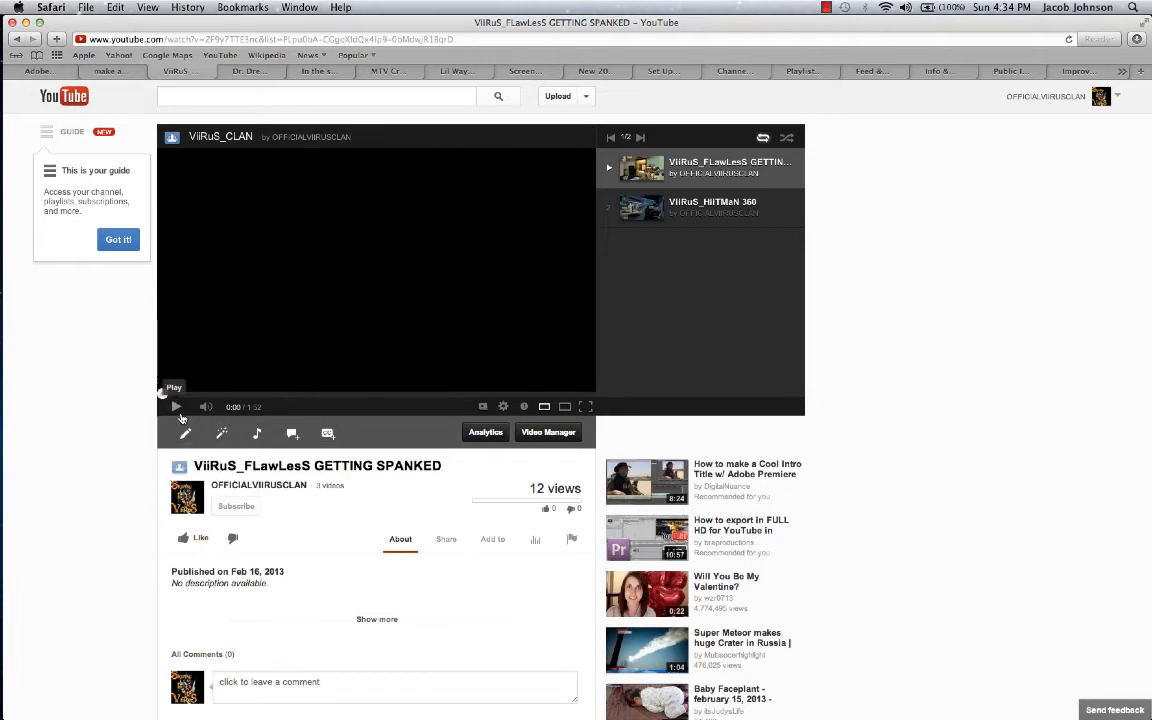
pyautogui.click(176, 407)
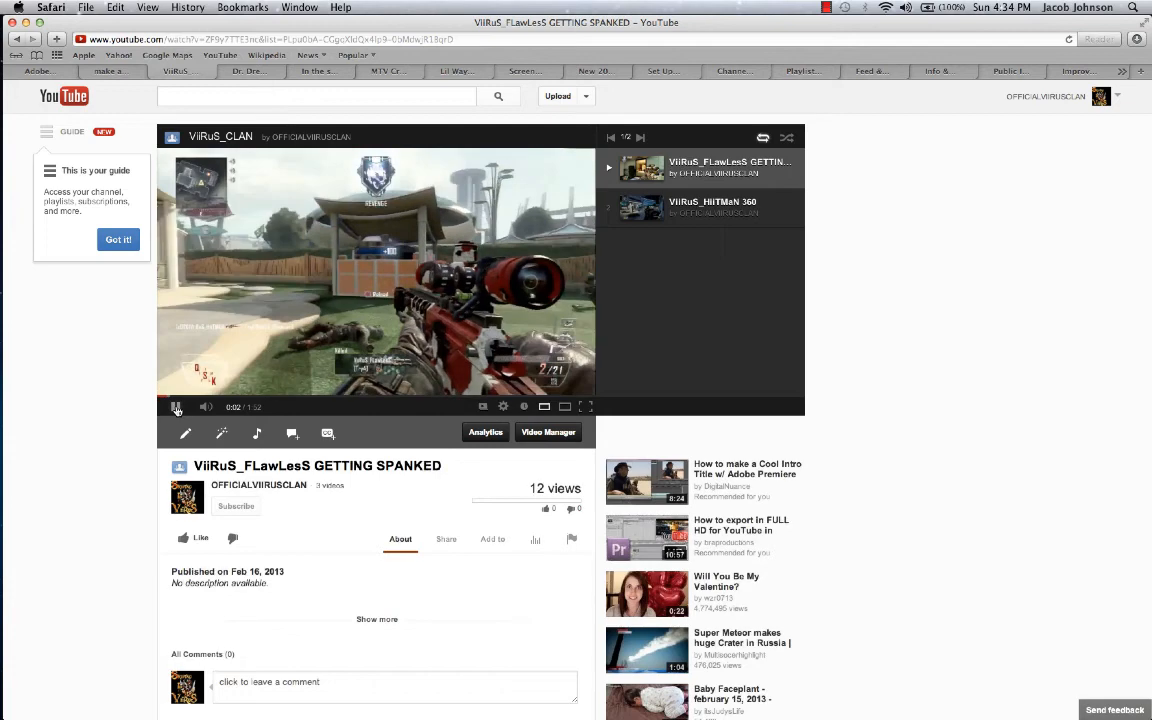
pyautogui.click(176, 407)
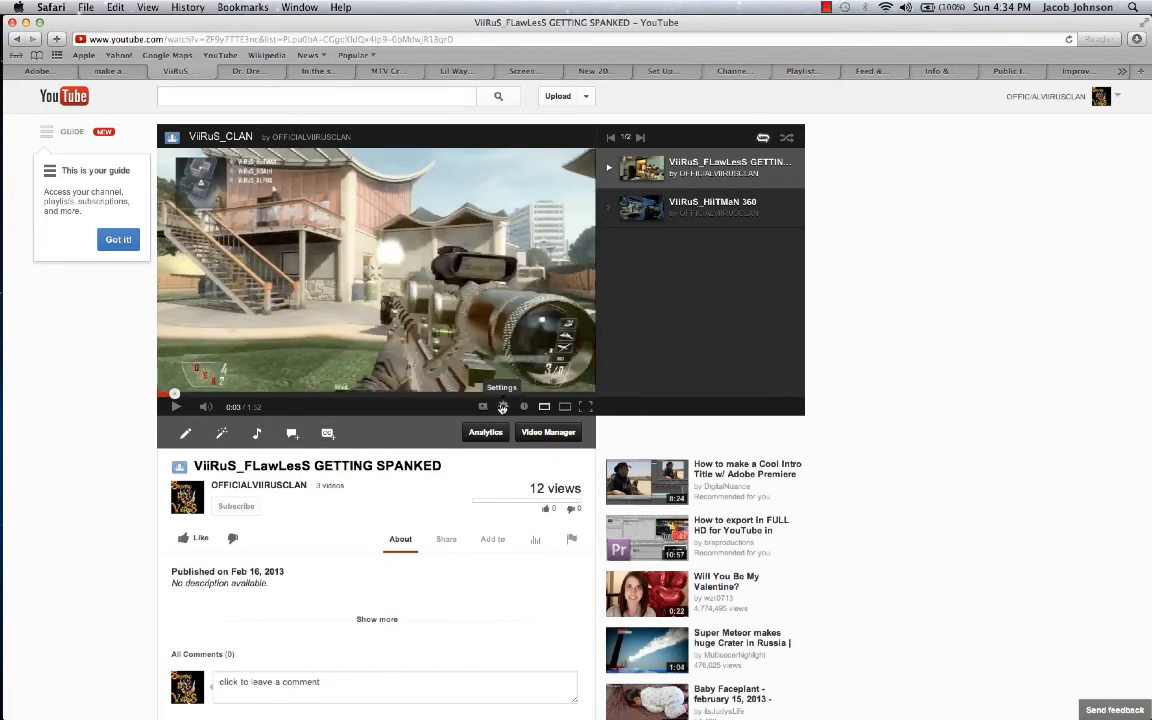
pyautogui.click(503, 407)
pyautogui.click(485, 345)
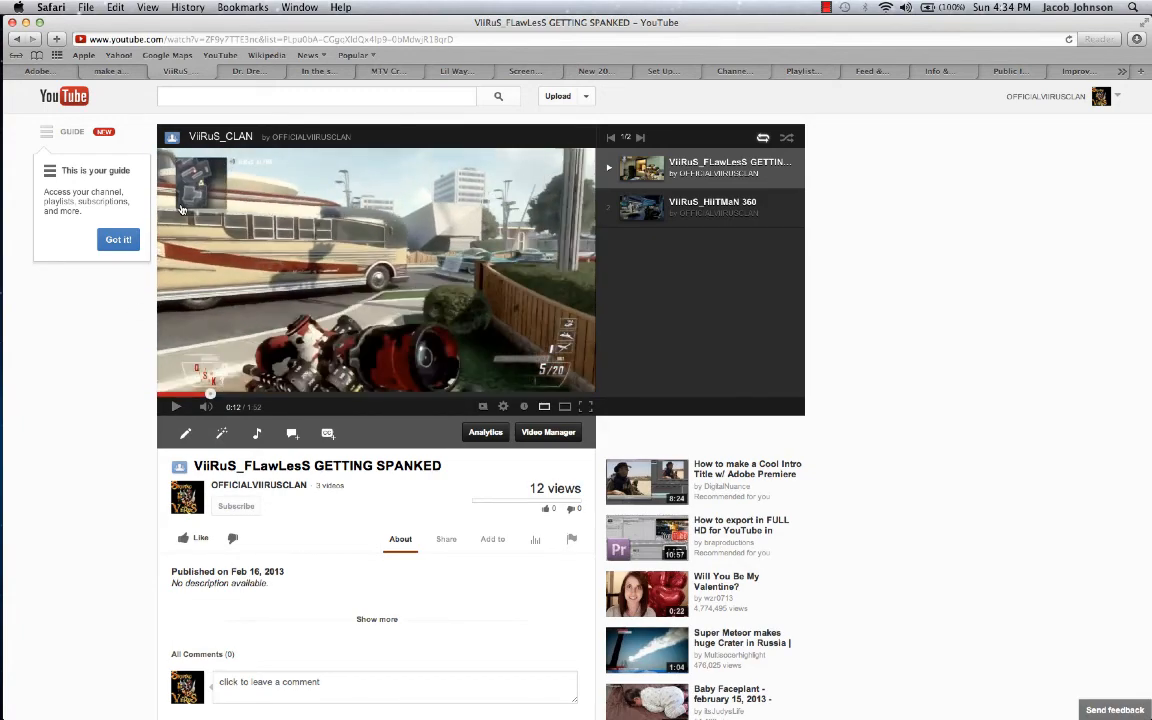
pyautogui.click(176, 407)
# - Minimize and restore the Safari window, and examine the channel name and the video page's details up close
pyautogui.click(26, 23)
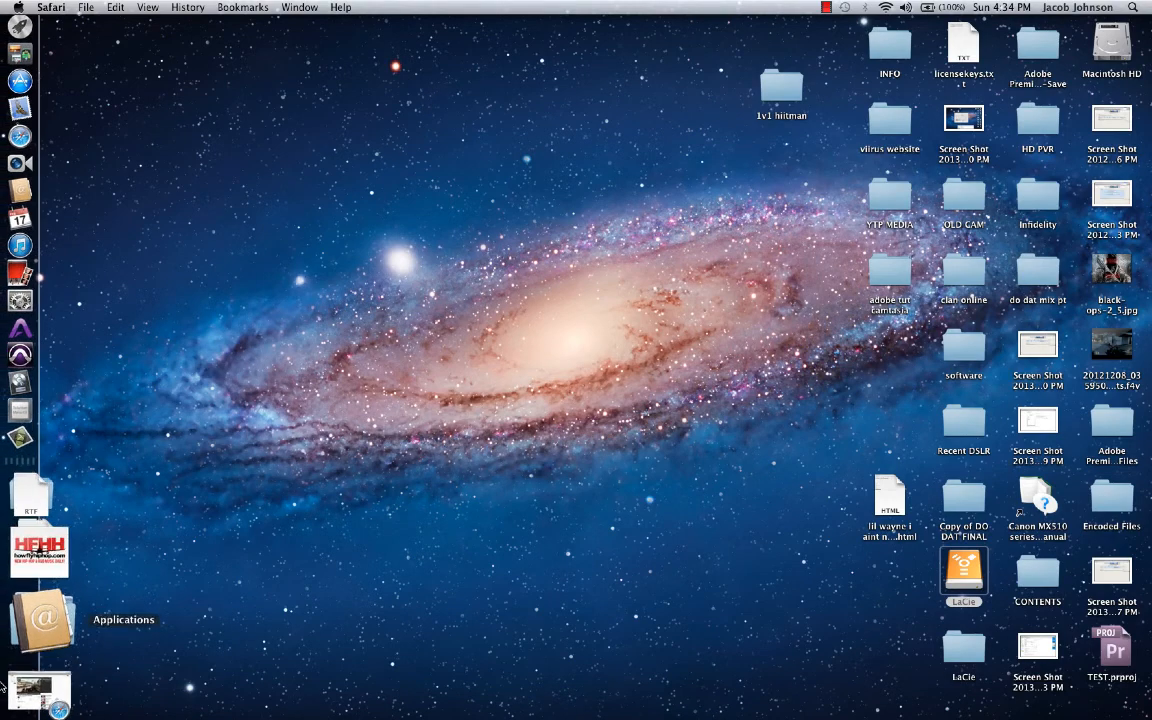
pyautogui.click(40, 652)
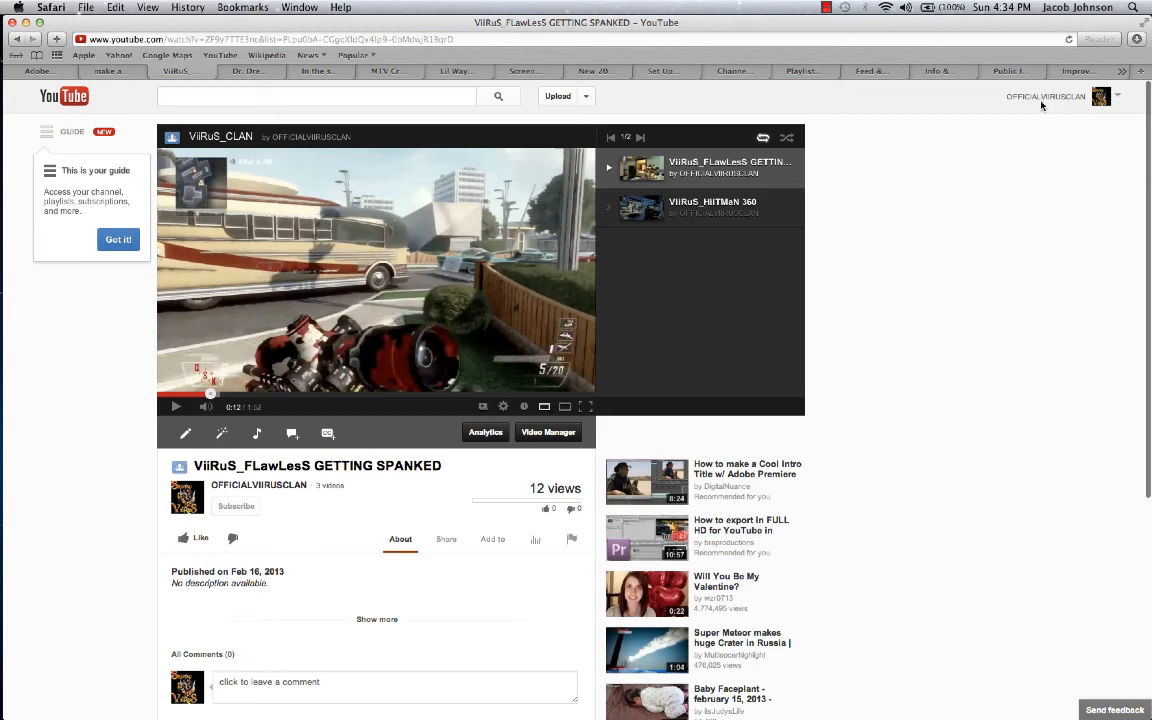
pyautogui.scroll(5, 1052, 164)
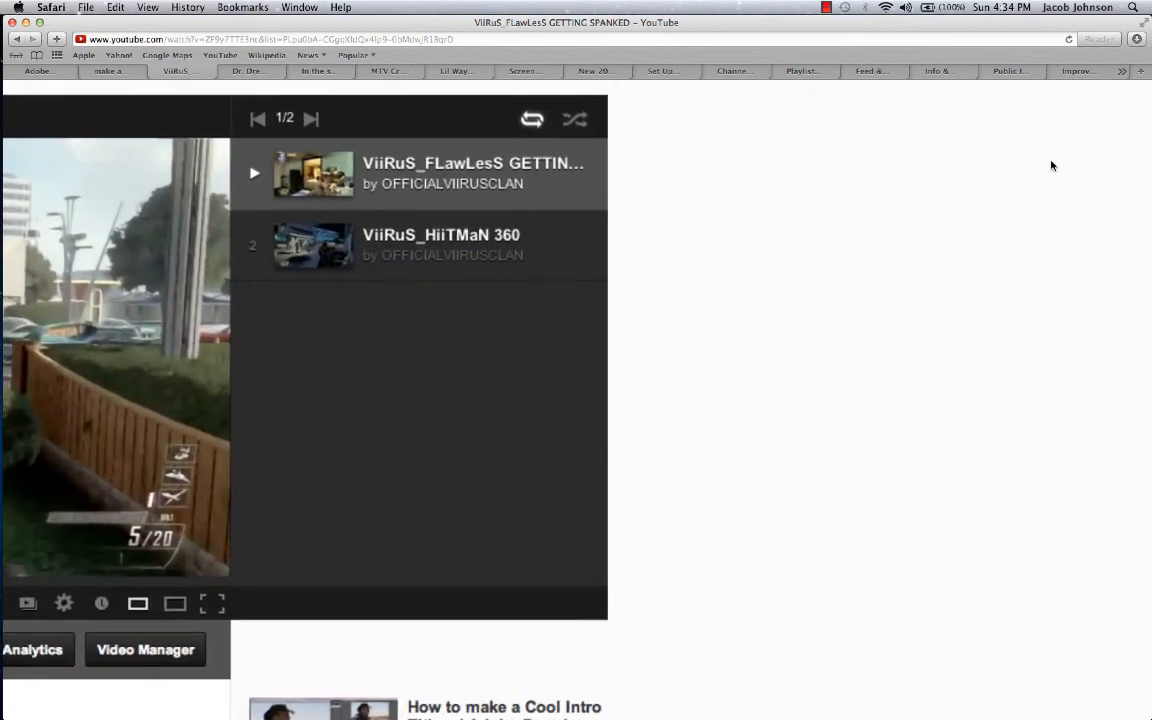
pyautogui.scroll(-5, 977, 153)
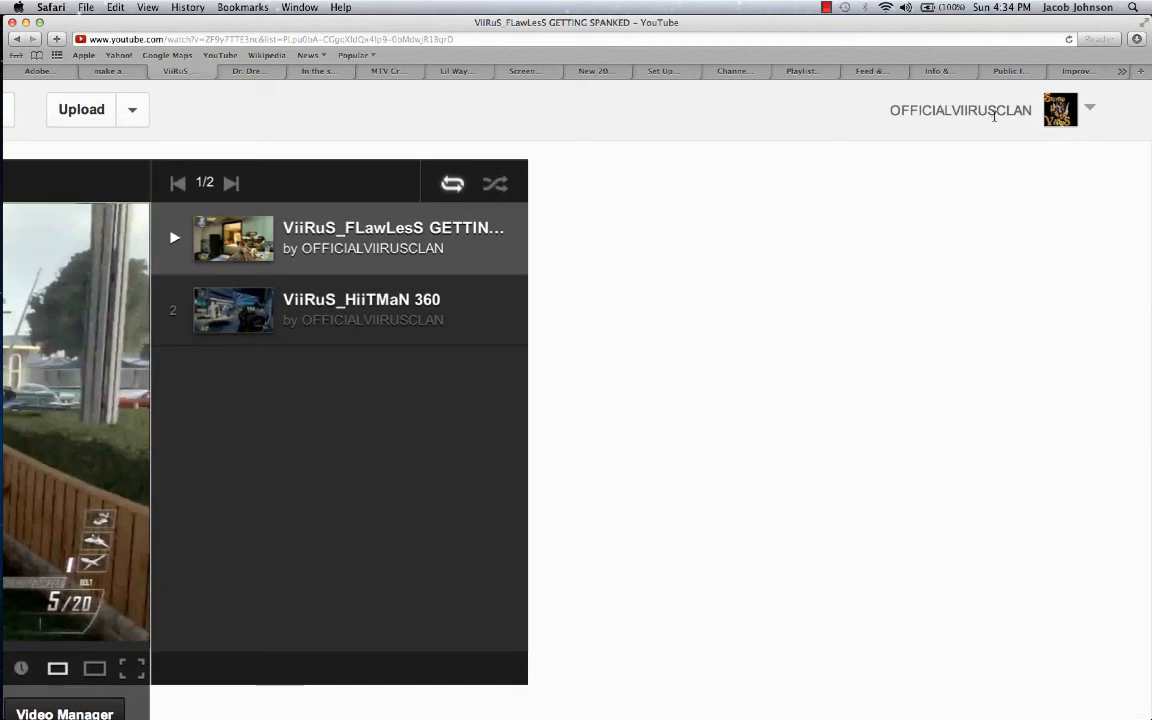
pyautogui.scroll(-5, 982, 144)
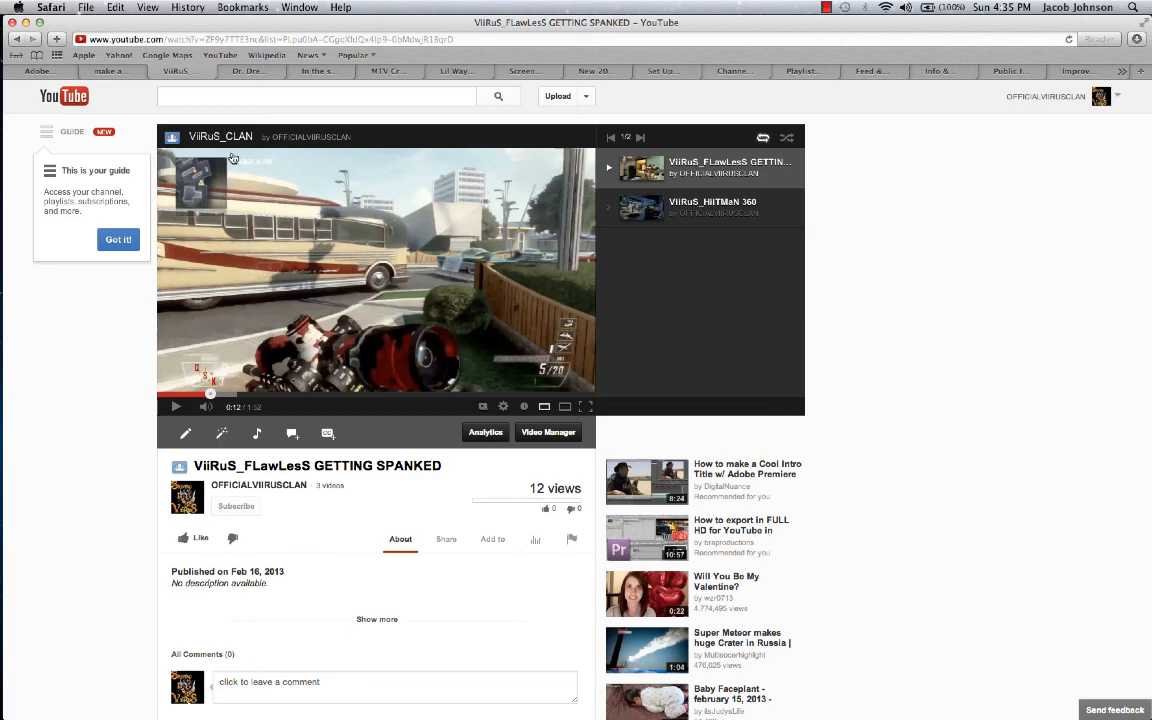
pyautogui.scroll(-3, 116, 355)
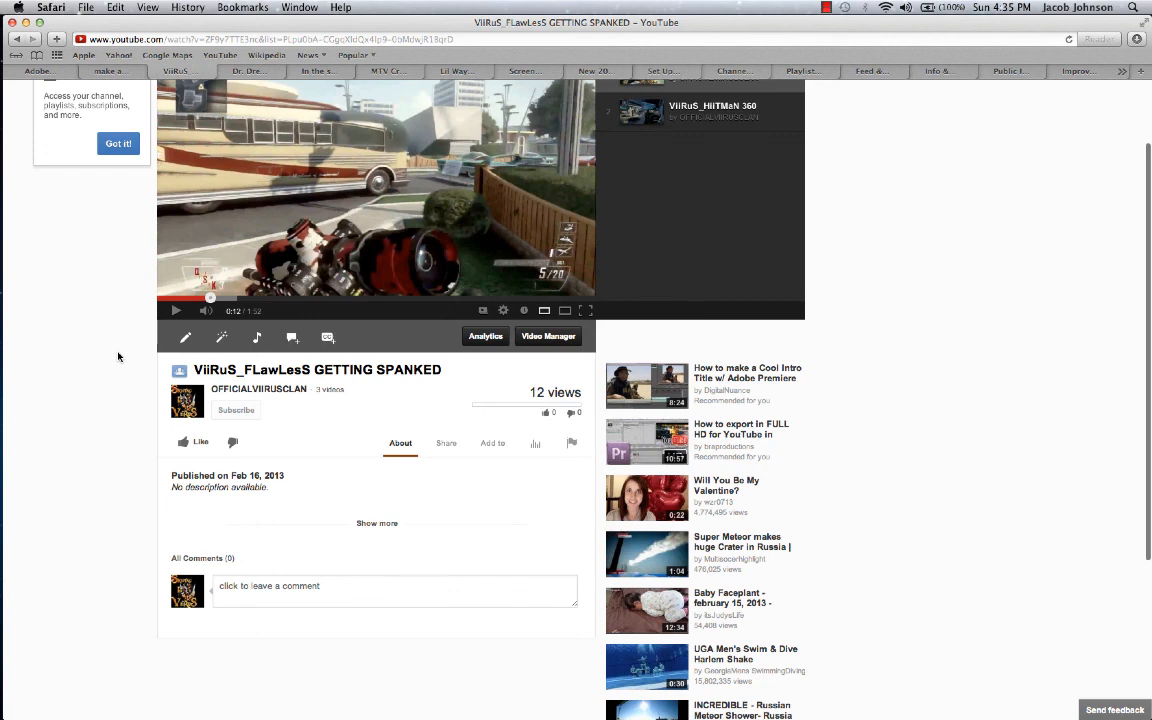
pyautogui.scroll(3, 117, 356)
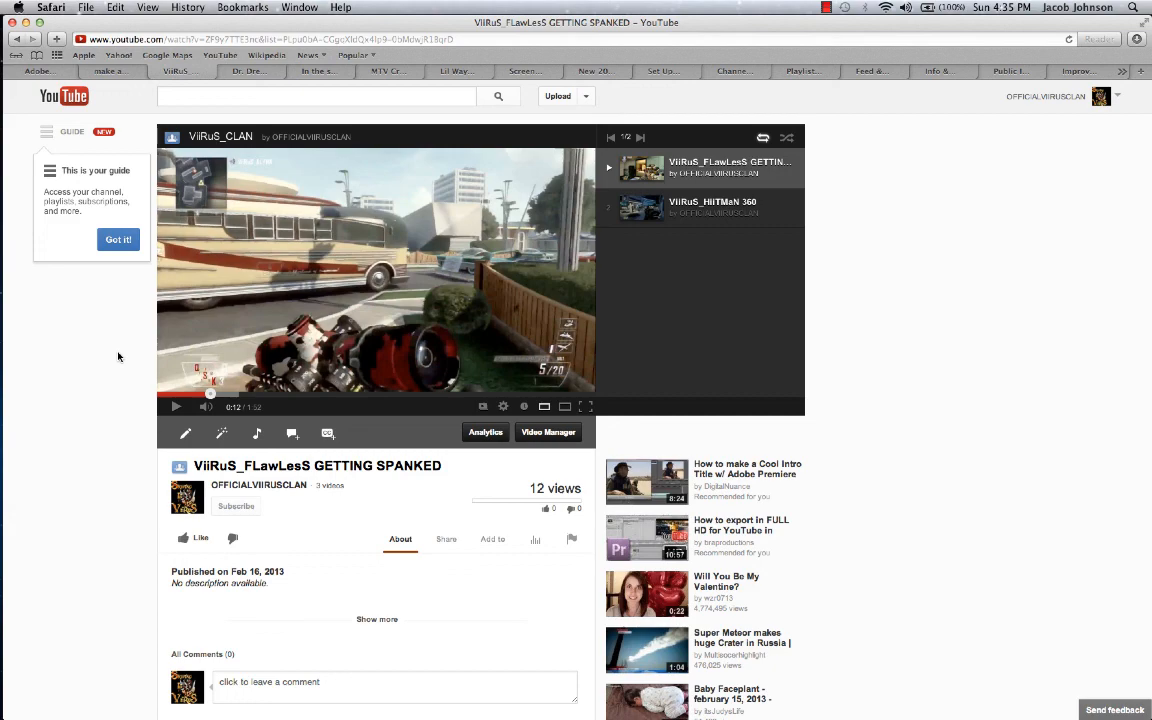
# - Minimize the Safari window to return to the desktop
pyautogui.click(25, 22)
pyautogui.click(826, 7)
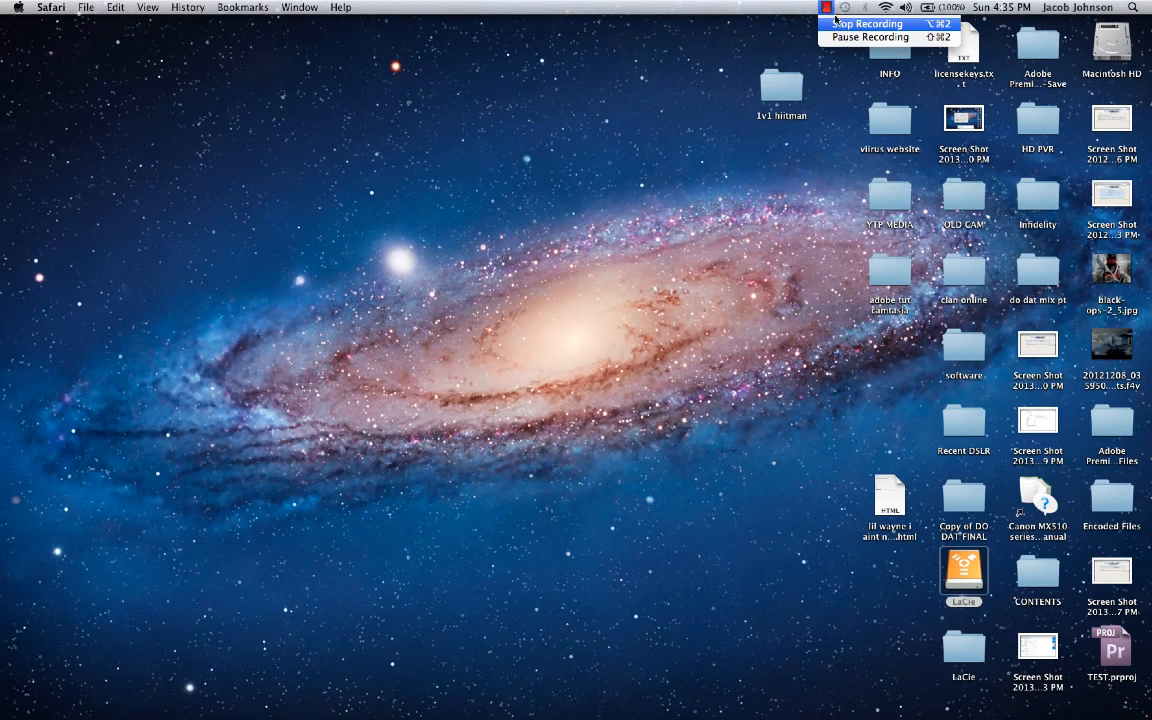